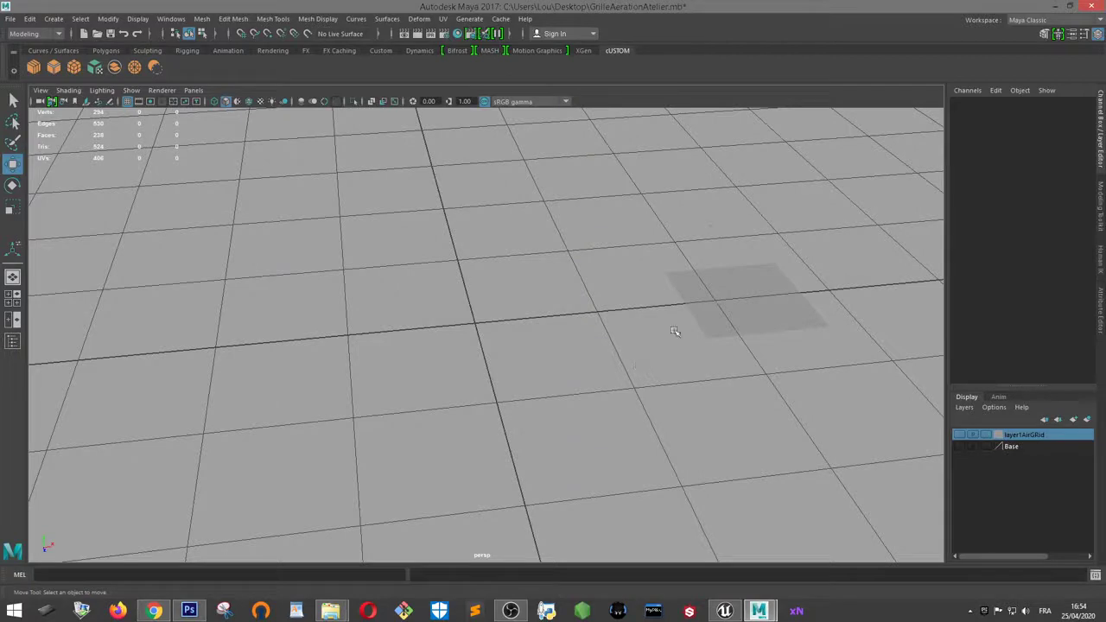
# Make the Base layer visible and inspect the flat low-poly plane at the origin from several angles
pyautogui.click(959, 447)
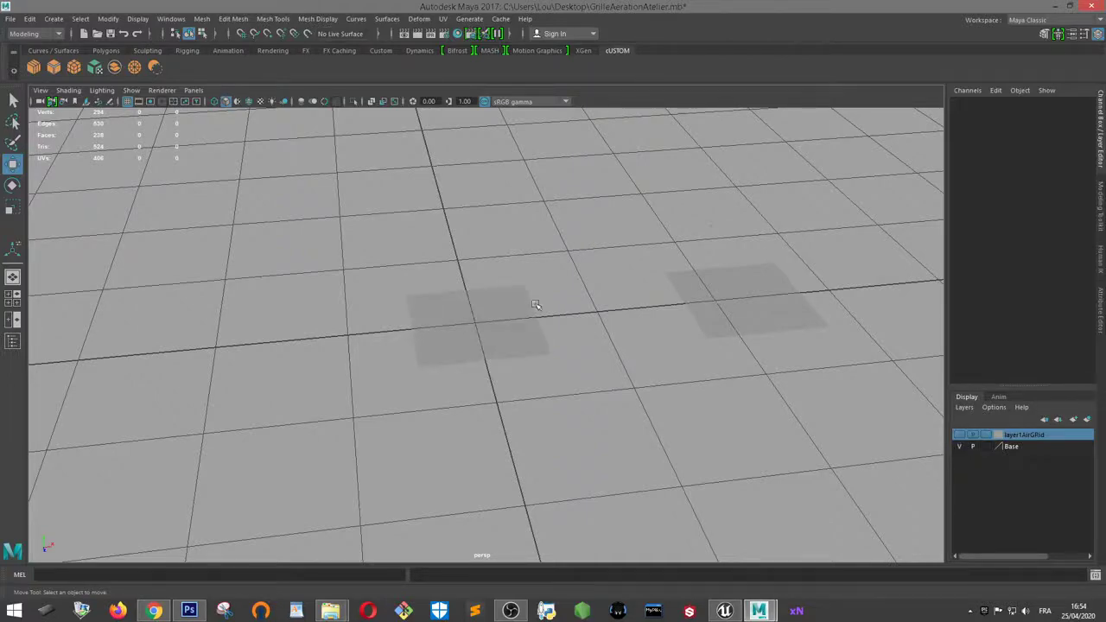
pyautogui.moveTo(536, 306)
pyautogui.keyDown('alt'); pyautogui.mouseDown()
pyautogui.moveTo(769, 327)
pyautogui.moveTo(521, 308)
pyautogui.mouseUp(); pyautogui.keyUp('alt')
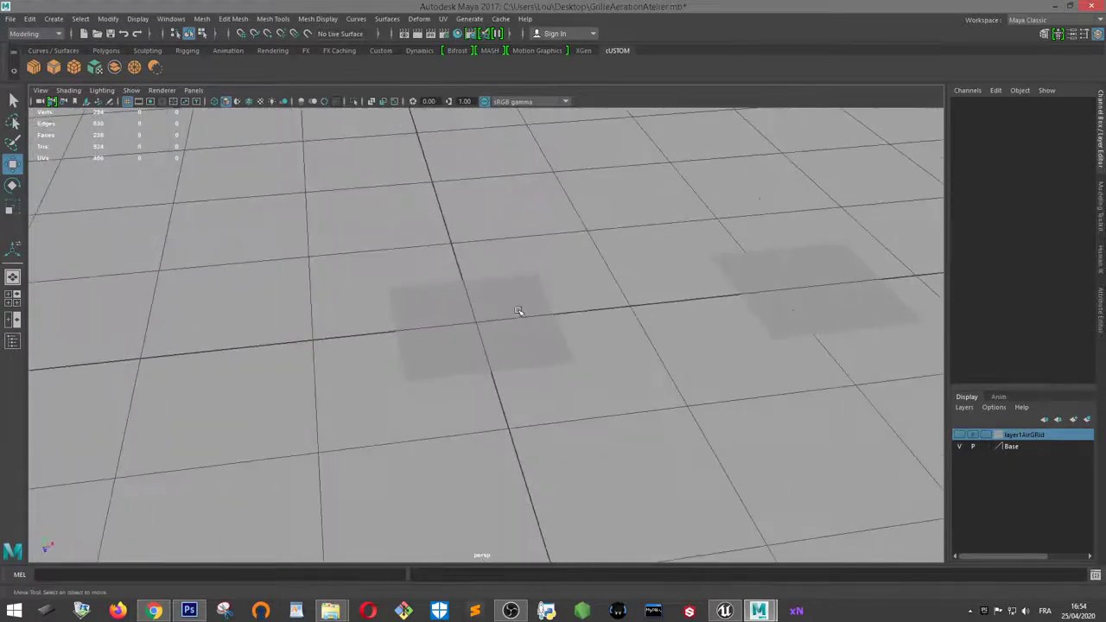
pyautogui.click(523, 310)
pyautogui.press('f')
pyautogui.keyDown('alt'); pyautogui.moveTo(760, 316); pyautogui.dragTo(662, 319, button='right'); pyautogui.keyUp('alt')
pyautogui.keyDown('alt'); pyautogui.moveTo(663, 319); pyautogui.dragTo(632, 318); pyautogui.keyUp('alt')
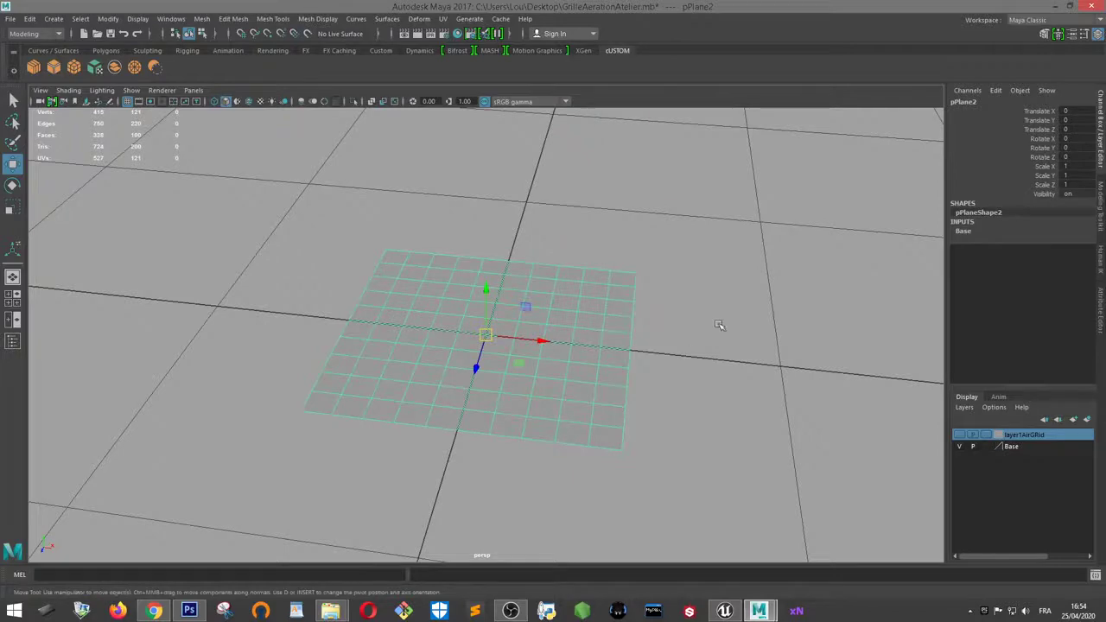
pyautogui.keyDown('alt'); pyautogui.moveTo(720, 325); pyautogui.dragTo(604, 326); pyautogui.keyUp('alt')
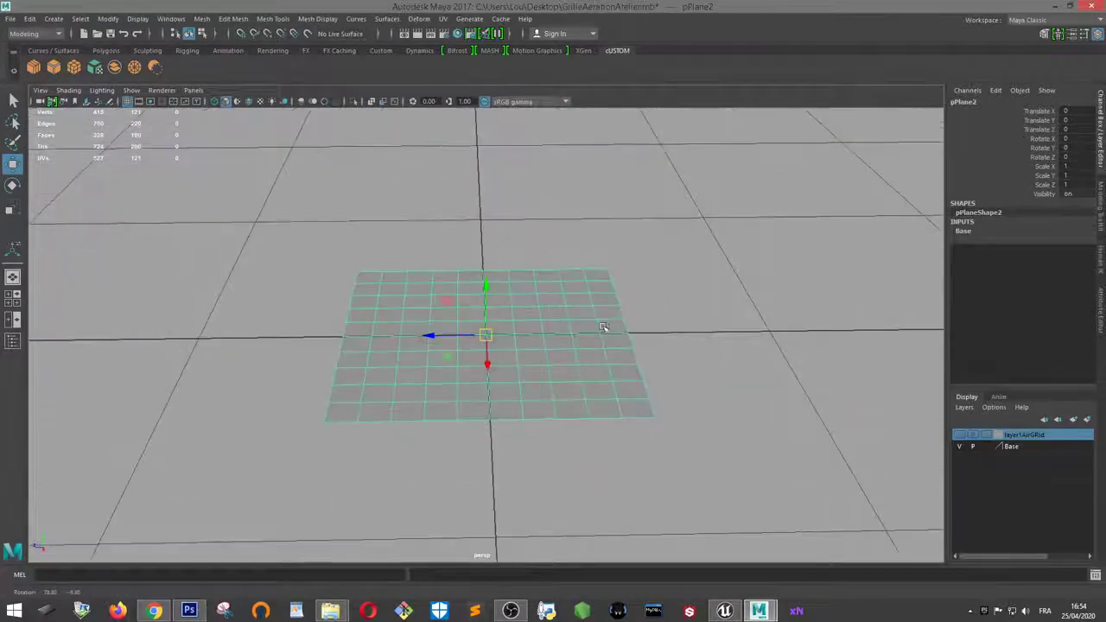
pyautogui.keyDown('alt'); pyautogui.moveTo(605, 328); pyautogui.dragTo(524, 253, button='right'); pyautogui.keyUp('alt')
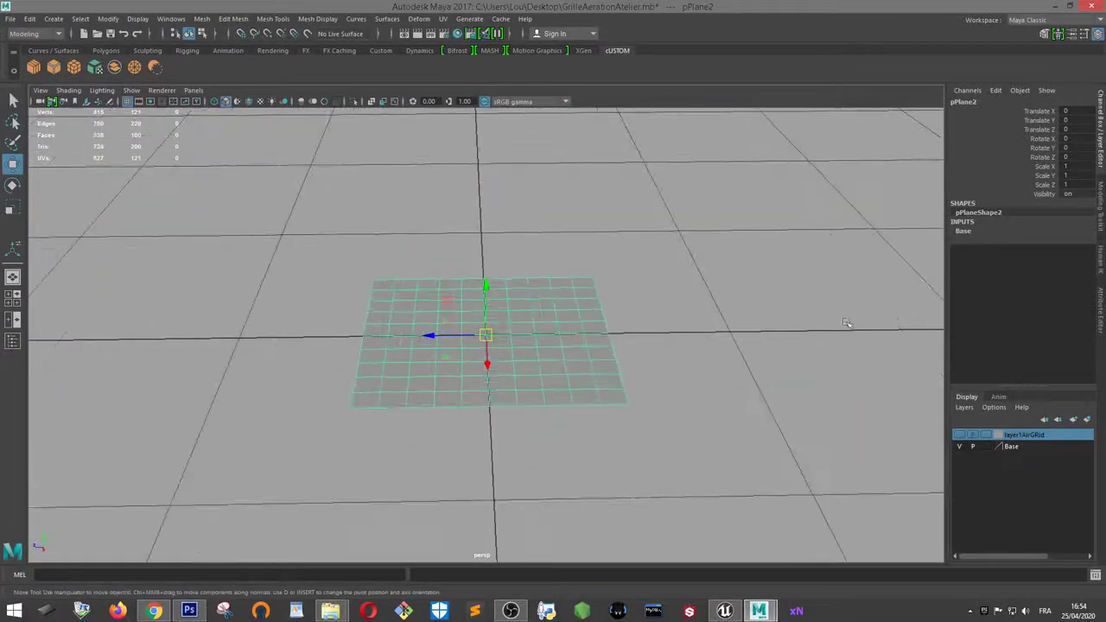
pyautogui.keyDown('alt'); pyautogui.moveTo(561, 300); pyautogui.dragTo(600, 308); pyautogui.keyUp('alt')
pyautogui.click(853, 408)
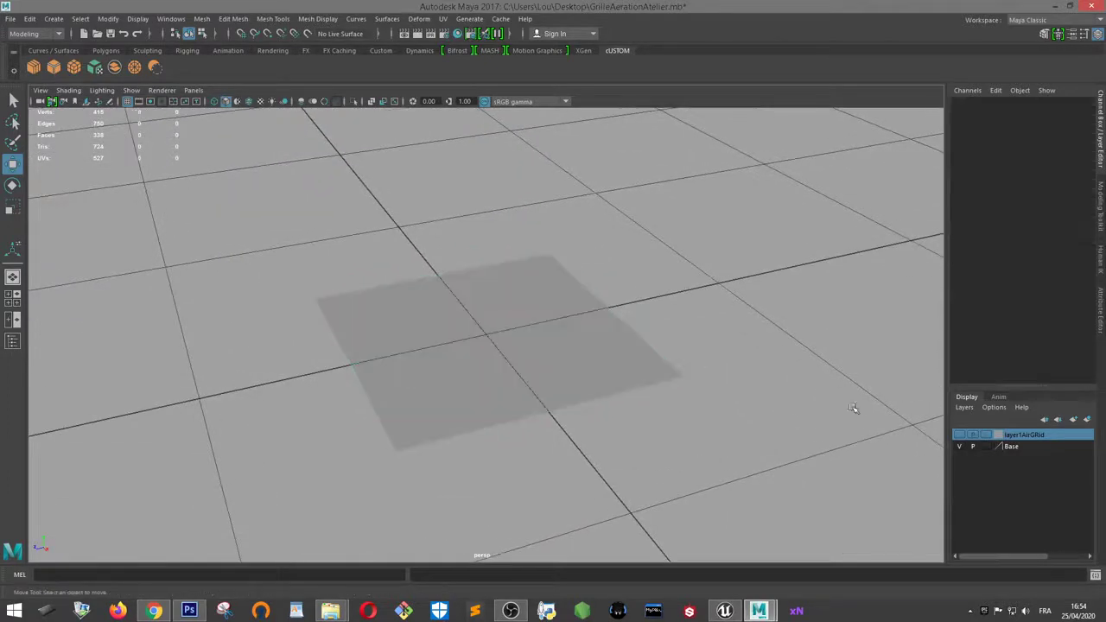
# Show the layer1AirGRid layer and examine the louvred ventilation grille from above and from underneath
pyautogui.click(958, 436)
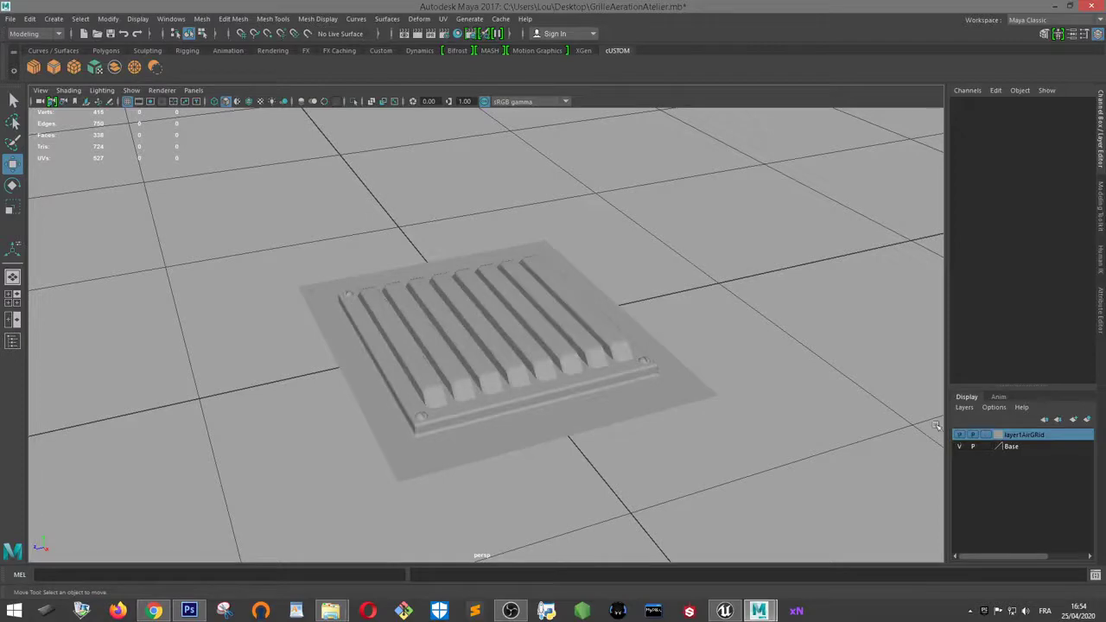
pyautogui.keyDown('alt'); pyautogui.moveTo(937, 427); pyautogui.dragTo(637, 268); pyautogui.keyUp('alt')
pyautogui.click(495, 301)
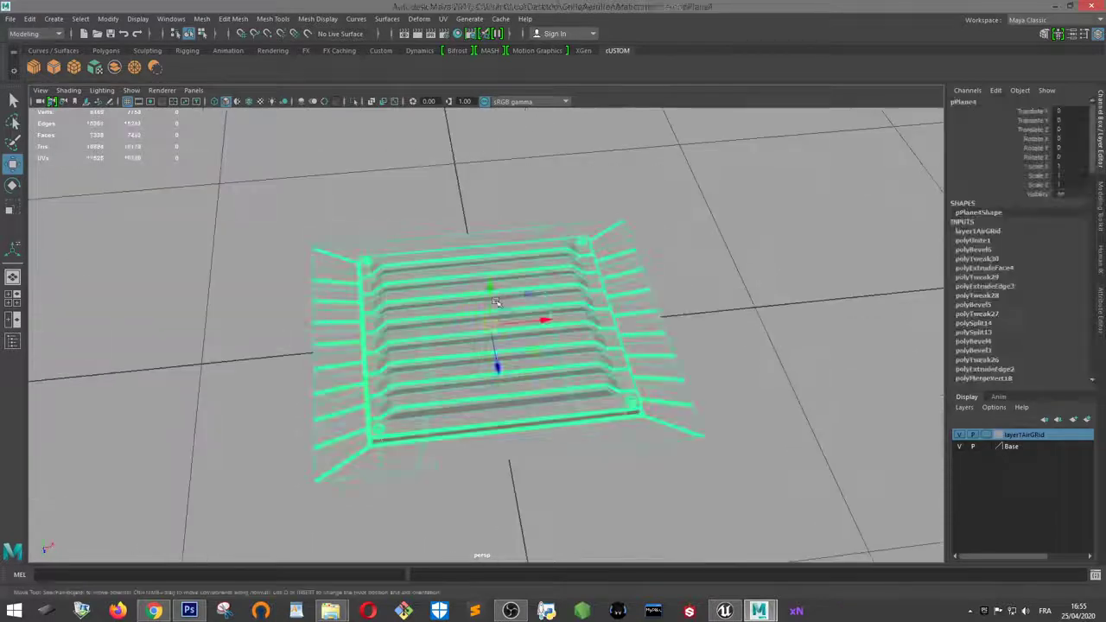
pyautogui.keyDown('alt'); pyautogui.moveTo(496, 302); pyautogui.dragTo(302, 217); pyautogui.keyUp('alt')
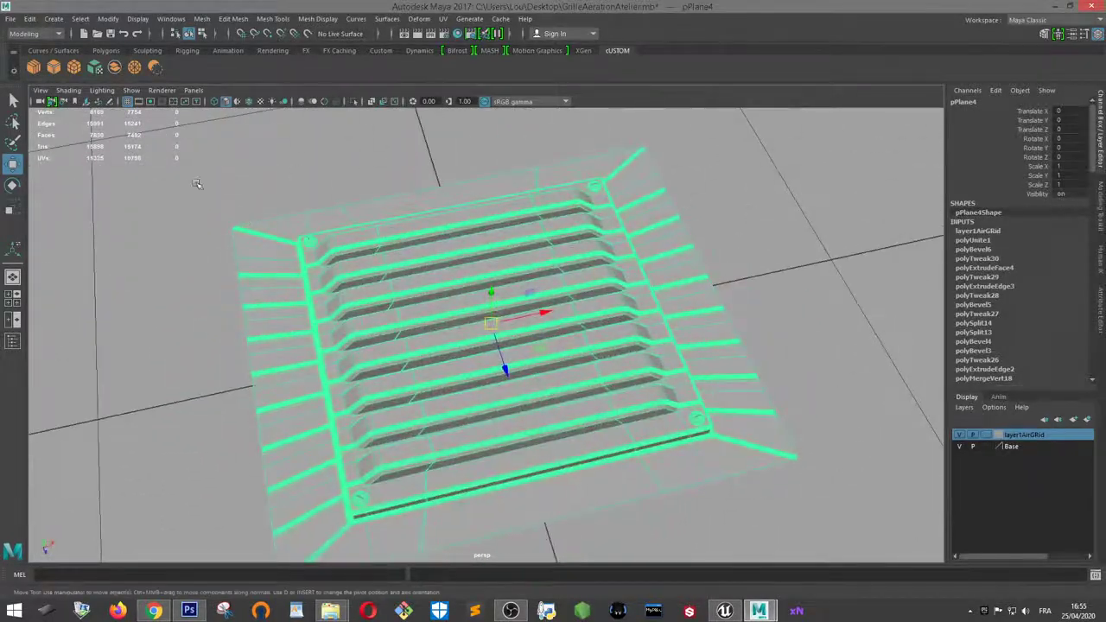
pyautogui.keyDown('alt'); pyautogui.moveTo(383, 245); pyautogui.dragTo(454, 274); pyautogui.keyUp('alt')
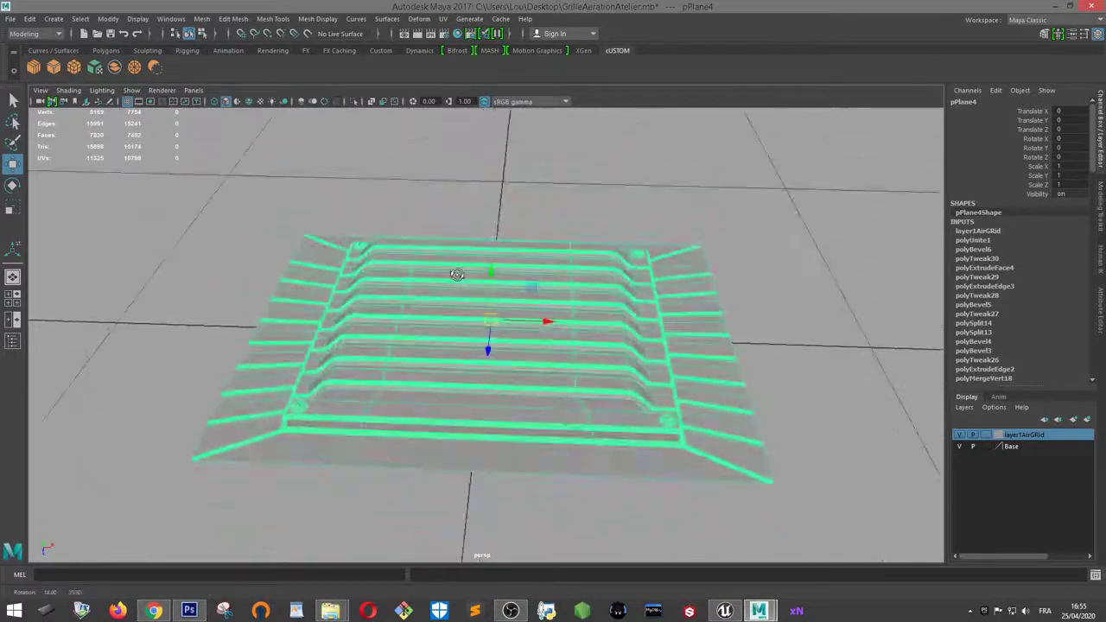
pyautogui.moveTo(508, 208)
pyautogui.keyDown('alt'); pyautogui.mouseDown()
pyautogui.moveTo(516, 216)
pyautogui.moveTo(497, 233)
pyautogui.moveTo(496, 270)
pyautogui.moveTo(506, 178)
pyautogui.moveTo(518, 230)
pyautogui.moveTo(249, 295)
pyautogui.moveTo(499, 221)
pyautogui.moveTo(496, 211)
pyautogui.mouseUp(); pyautogui.keyUp('alt')
pyautogui.click(500, 164)
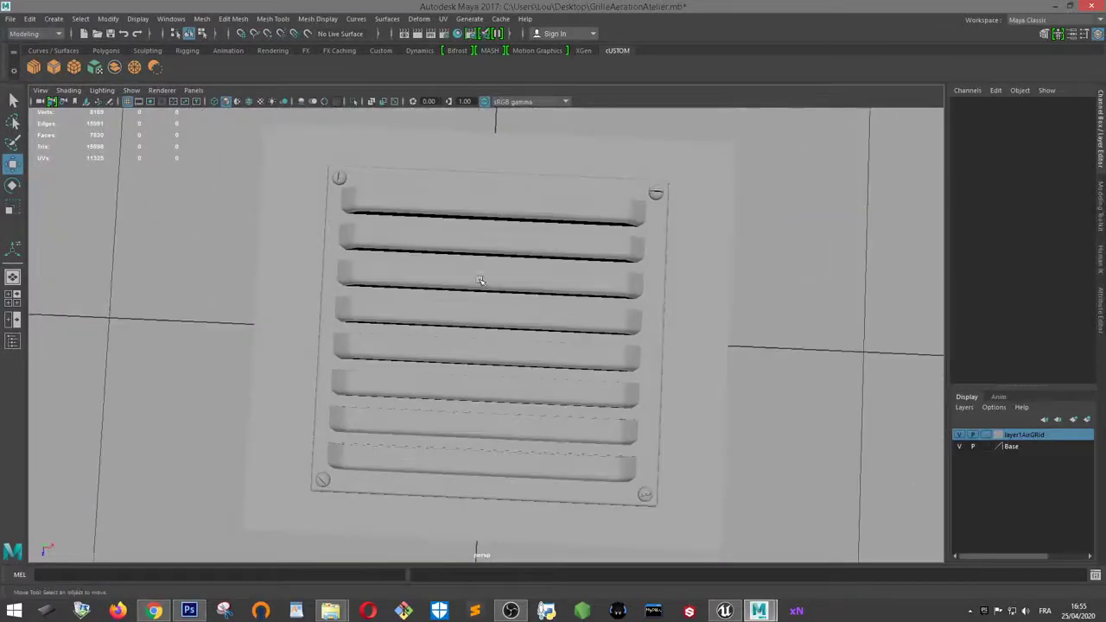
pyautogui.keyDown('alt'); pyautogui.moveTo(481, 280); pyautogui.dragTo(511, 195); pyautogui.keyUp('alt')
pyautogui.click(507, 325)
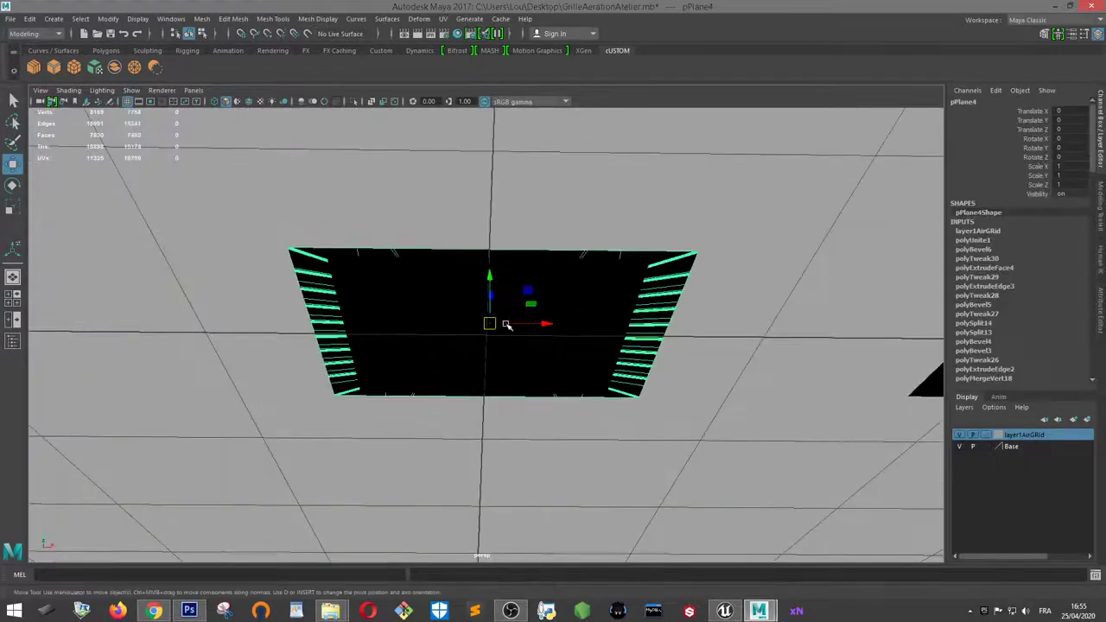
# Examine the corner screw, louvre ends and bevelled border edges of the ventilation grille up close
pyautogui.keyDown('alt'); pyautogui.moveTo(573, 316); pyautogui.dragTo(705, 305); pyautogui.keyUp('alt')
pyautogui.scroll(4, 722, 310)
pyautogui.keyDown('alt'); pyautogui.moveTo(702, 243); pyautogui.dragTo(536, 338, button='middle'); pyautogui.keyUp('alt')
pyautogui.scroll(5, 586, 351)
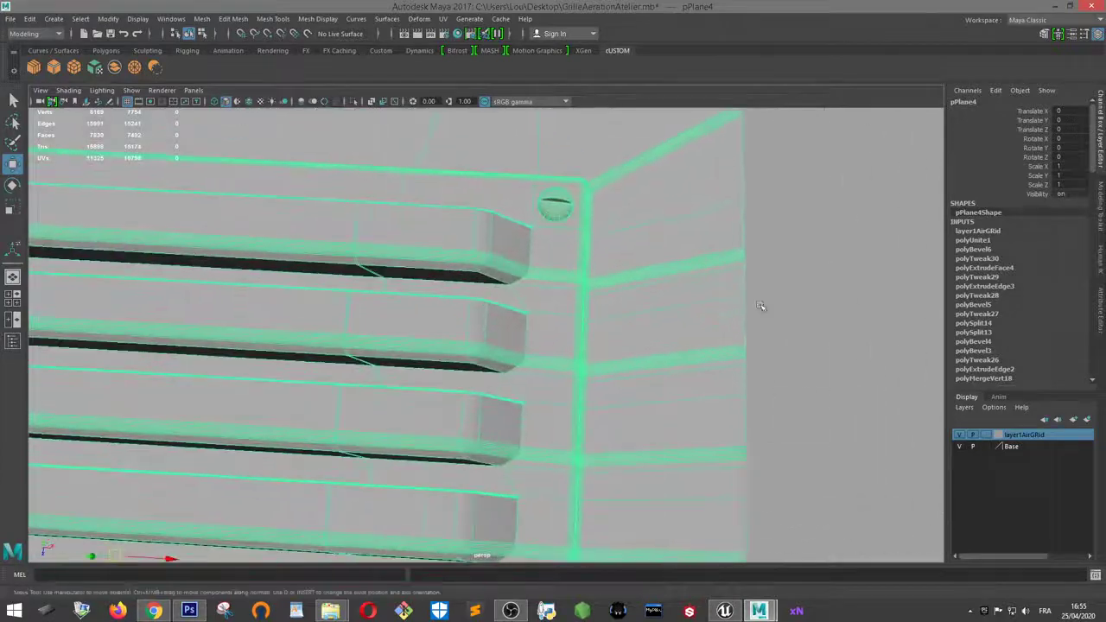
pyautogui.keyDown('alt'); pyautogui.moveTo(685, 279); pyautogui.dragTo(646, 415, button='middle'); pyautogui.keyUp('alt')
pyautogui.scroll(3, 644, 415)
pyautogui.scroll(-10, 642, 412)
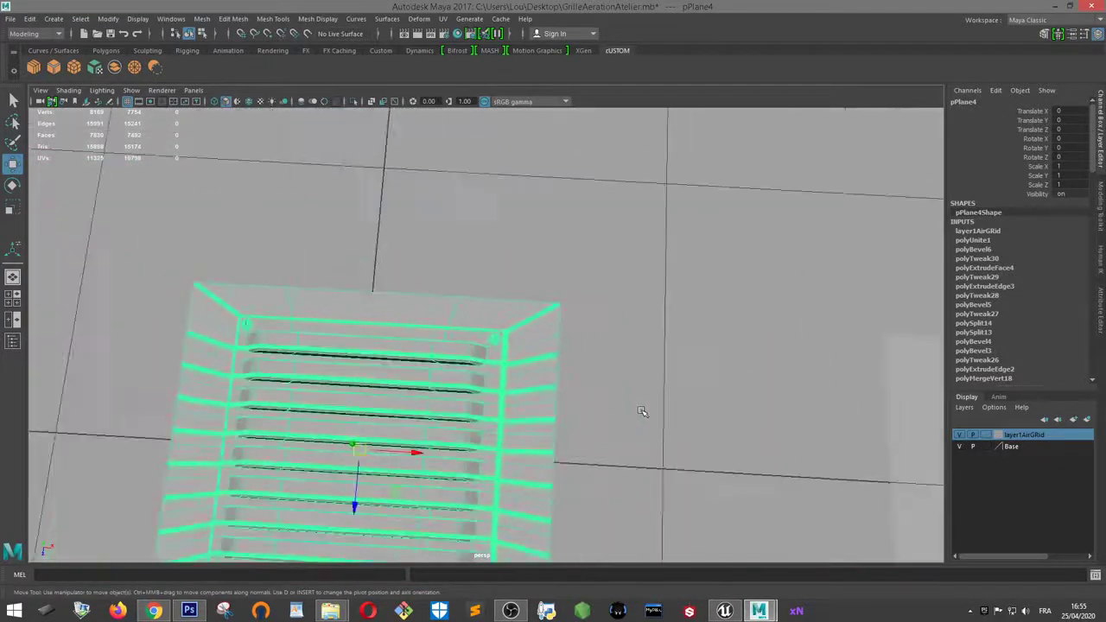
pyautogui.scroll(-2, 640, 406)
pyautogui.scroll(8, 548, 354)
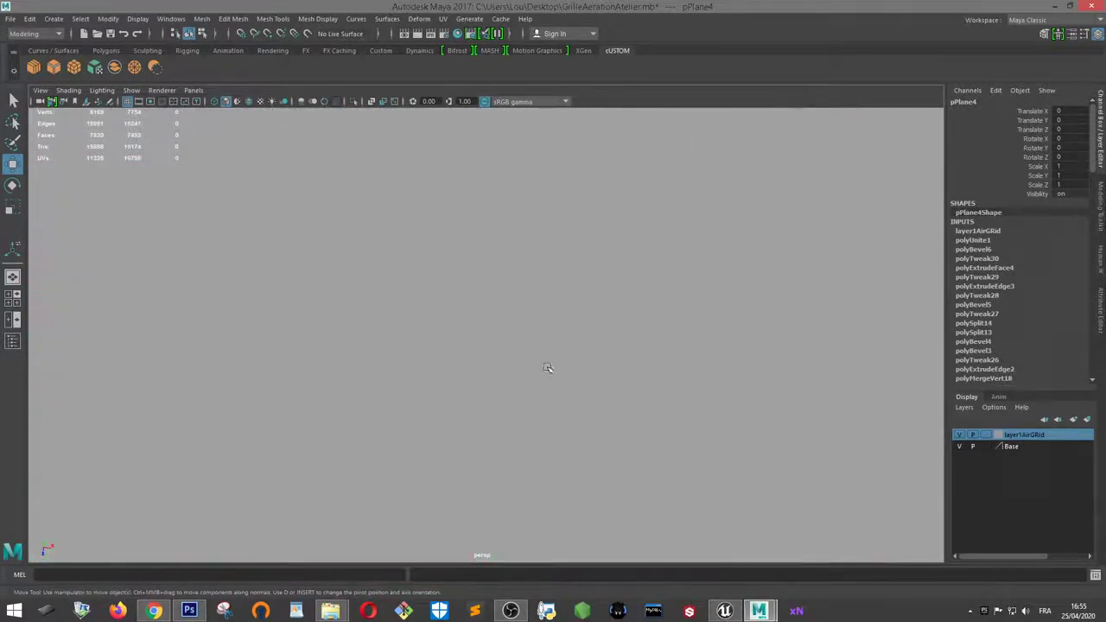
pyautogui.scroll(-3, 541, 350)
# Inspect the flat border face beside the grille's corner screw in face selection mode, and return to object mode
pyautogui.moveTo(530, 334); pyautogui.dragTo(529, 313, button='right')
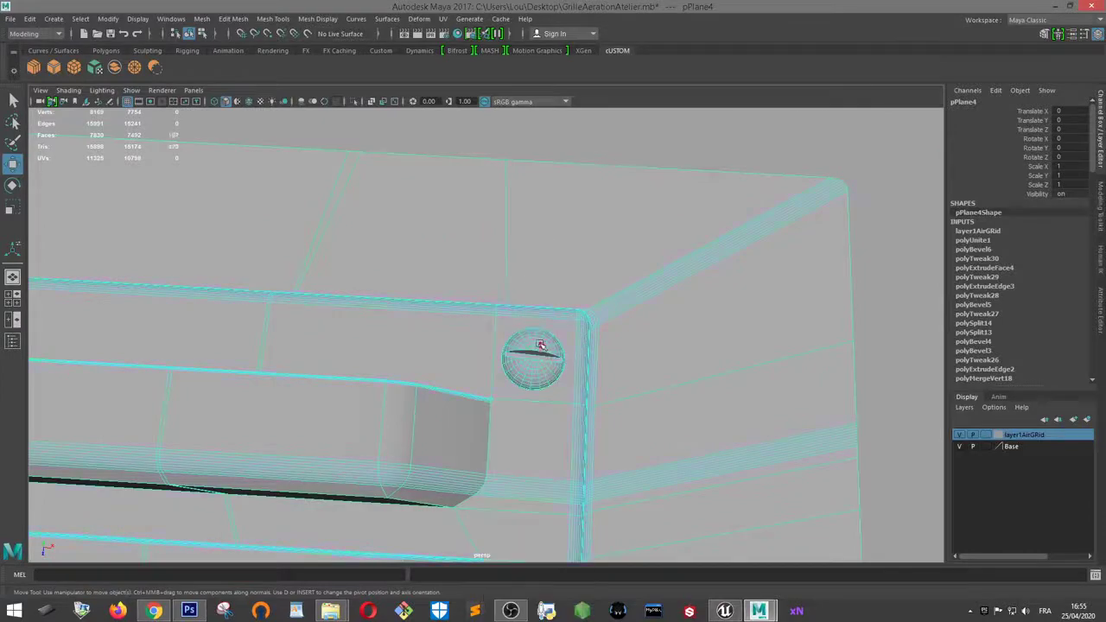
pyautogui.press('f')
pyautogui.scroll(-5, 699, 319)
pyautogui.scroll(2, 699, 319)
pyautogui.keyDown('alt'); pyautogui.moveTo(699, 319); pyautogui.dragTo(578, 321); pyautogui.keyUp('alt')
pyautogui.scroll(-2, 601, 296)
pyautogui.scroll(5, 541, 339)
pyautogui.scroll(-4, 546, 337)
pyautogui.scroll(-5, 577, 320)
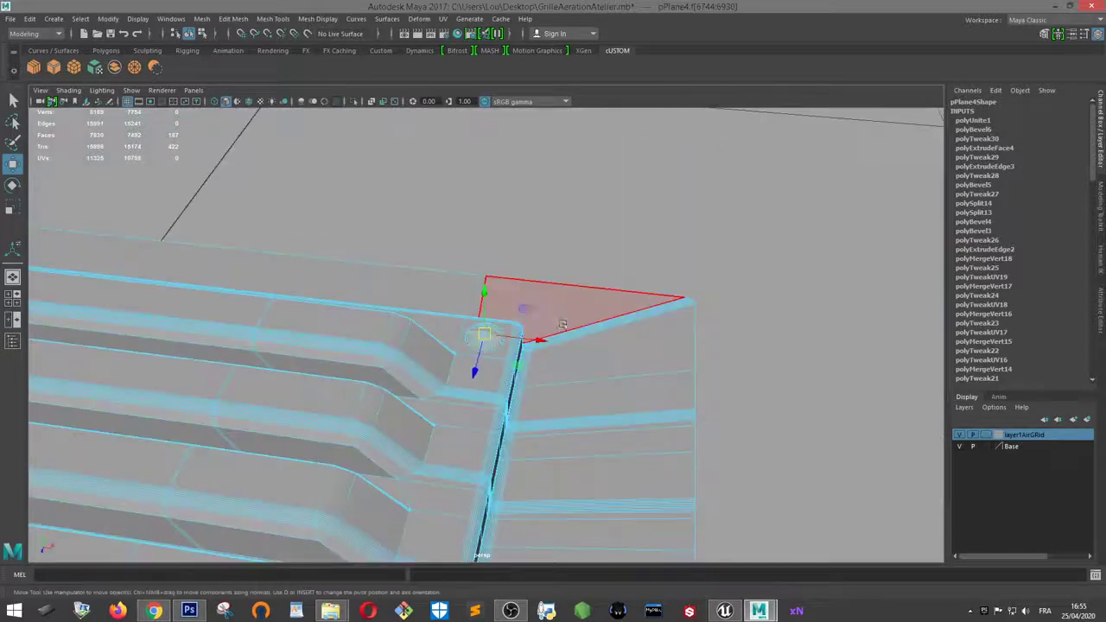
pyautogui.moveTo(438, 279); pyautogui.dragTo(487, 265, button='right')
pyautogui.scroll(-4, 481, 273)
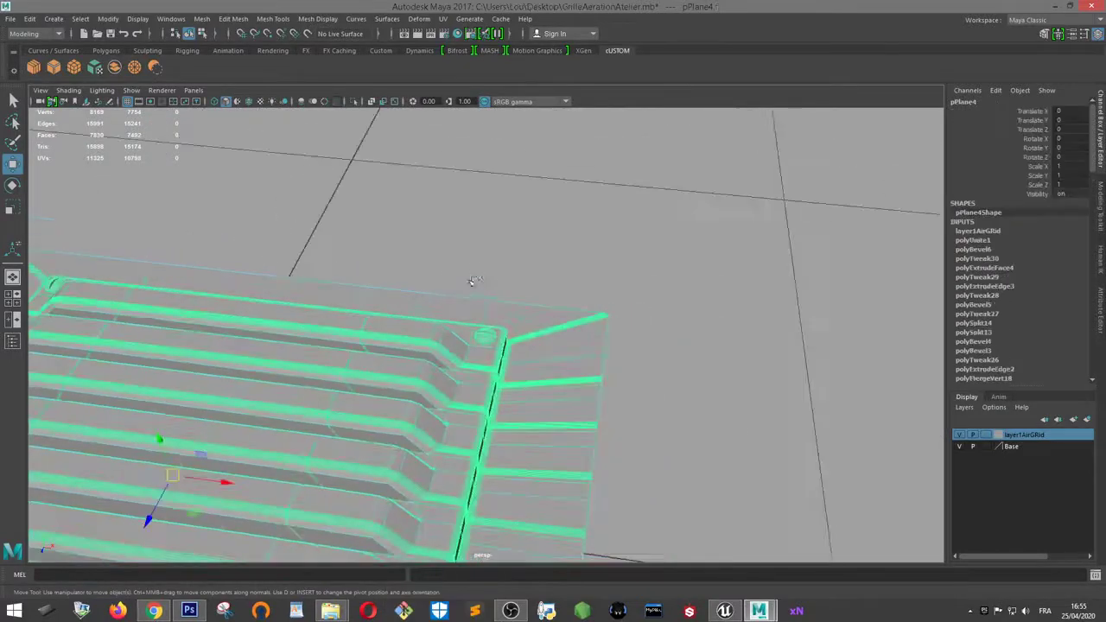
# Frame the whole grille, deselect it and examine its relief from above and at a low angle
pyautogui.keyDown('alt'); pyautogui.moveTo(474, 282); pyautogui.dragTo(501, 348); pyautogui.keyUp('alt')
pyautogui.scroll(-4, 450, 322)
pyautogui.press('f')
pyautogui.scroll(-5, 502, 348)
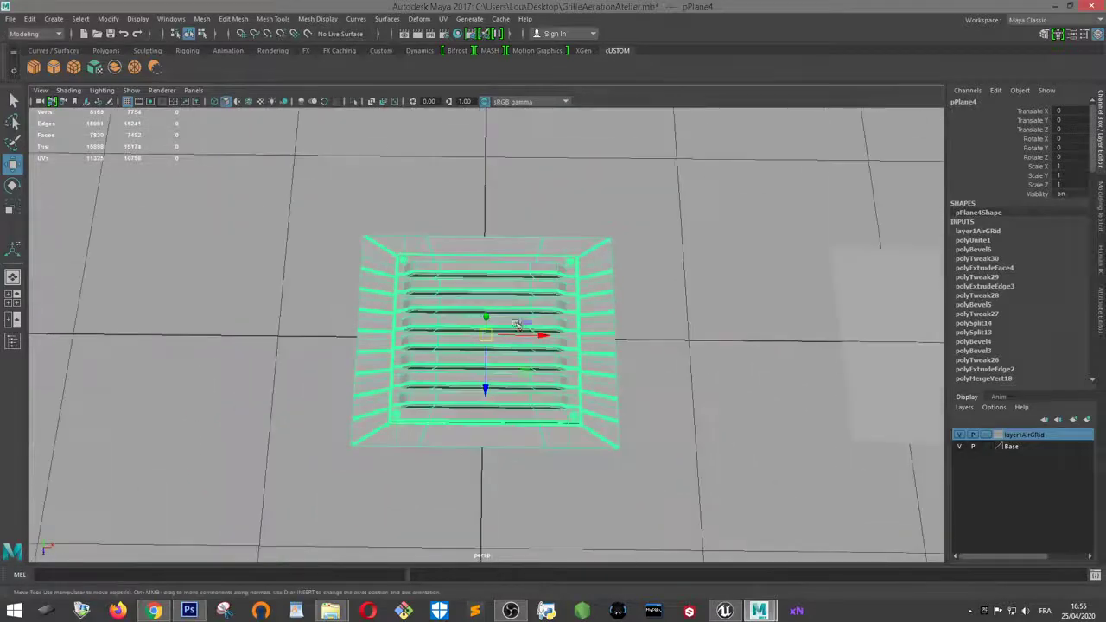
pyautogui.scroll(-1, 625, 247)
pyautogui.click(663, 237)
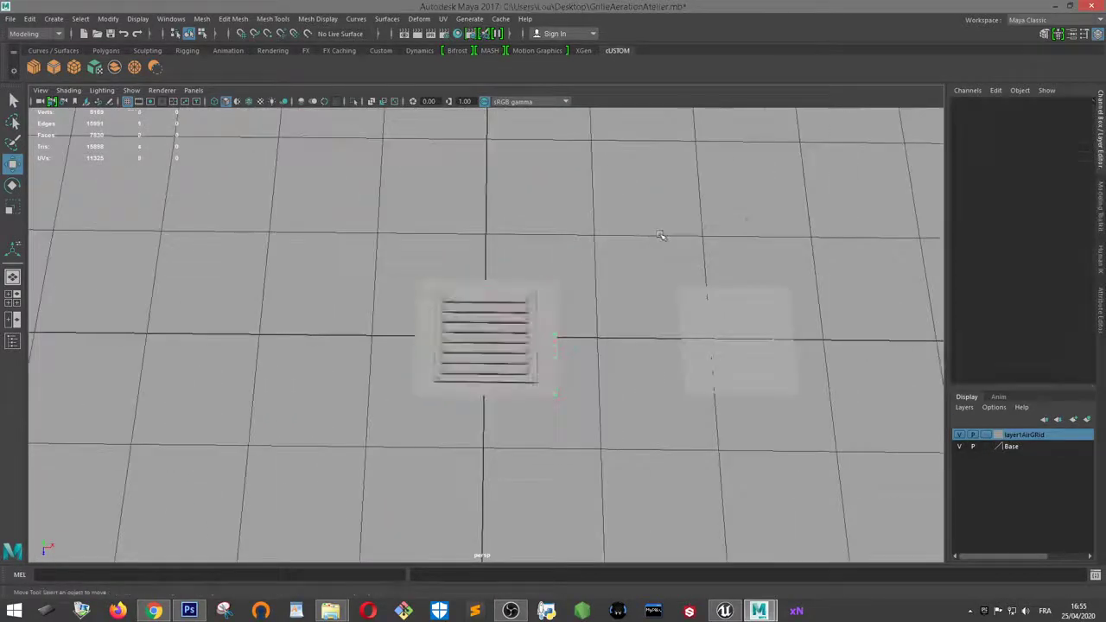
pyautogui.scroll(5, 557, 306)
pyautogui.keyDown('alt'); pyautogui.moveTo(630, 371); pyautogui.dragTo(674, 385); pyautogui.keyUp('alt')
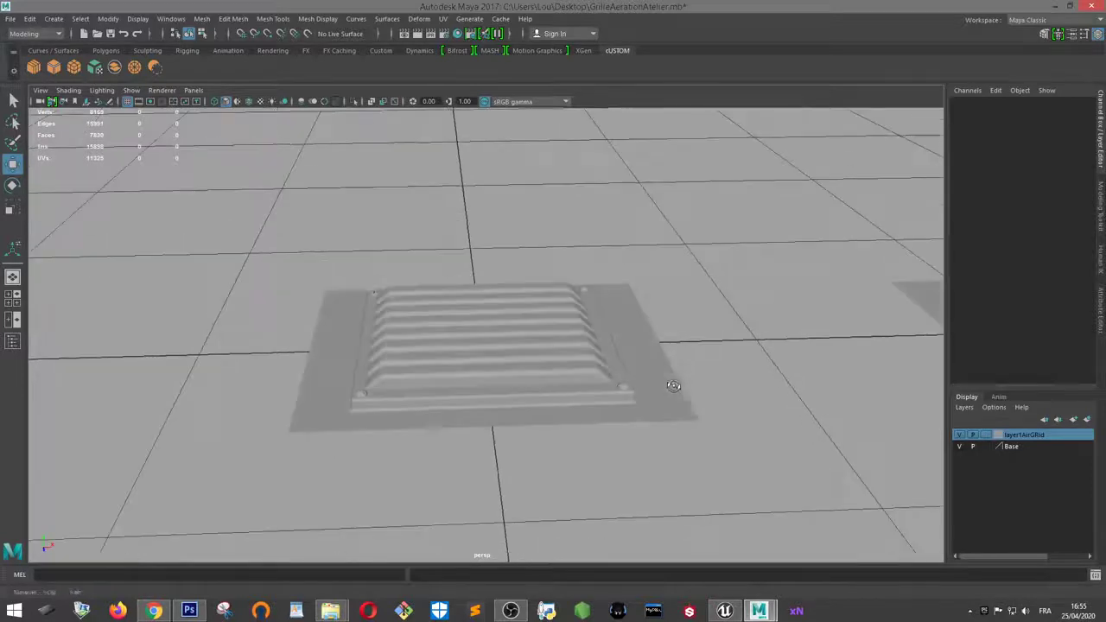
# Hide layer1AirGRid, select the flat plane at the origin and export it as OBJ, replacing plan.obj in New Folder
pyautogui.click(960, 435)
pyautogui.scroll(5, 559, 338)
pyautogui.click(563, 349)
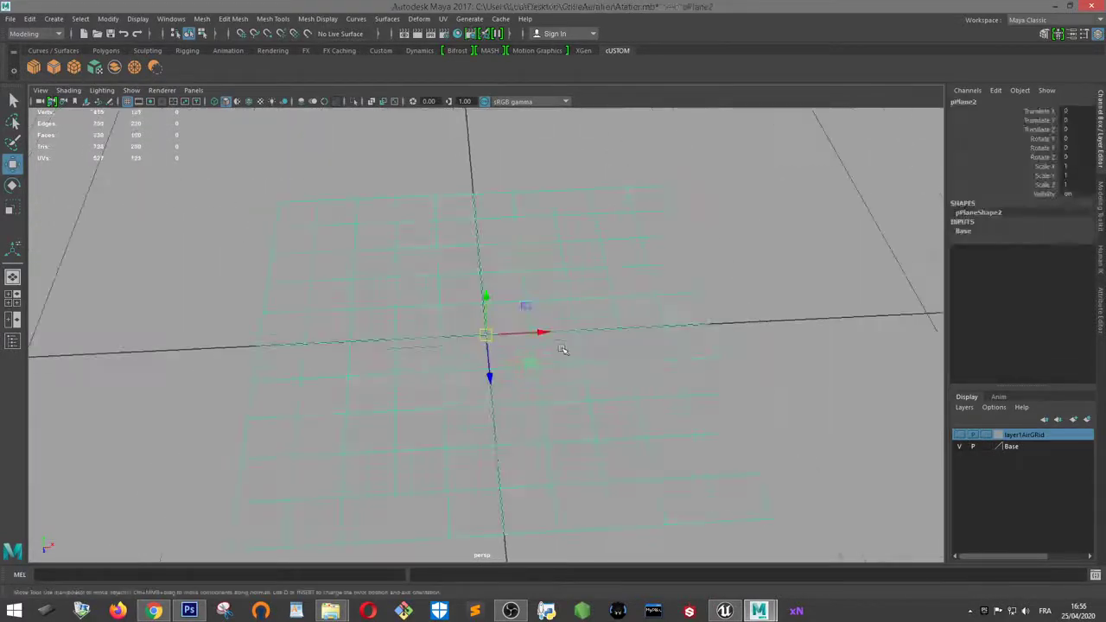
pyautogui.click(10, 18)
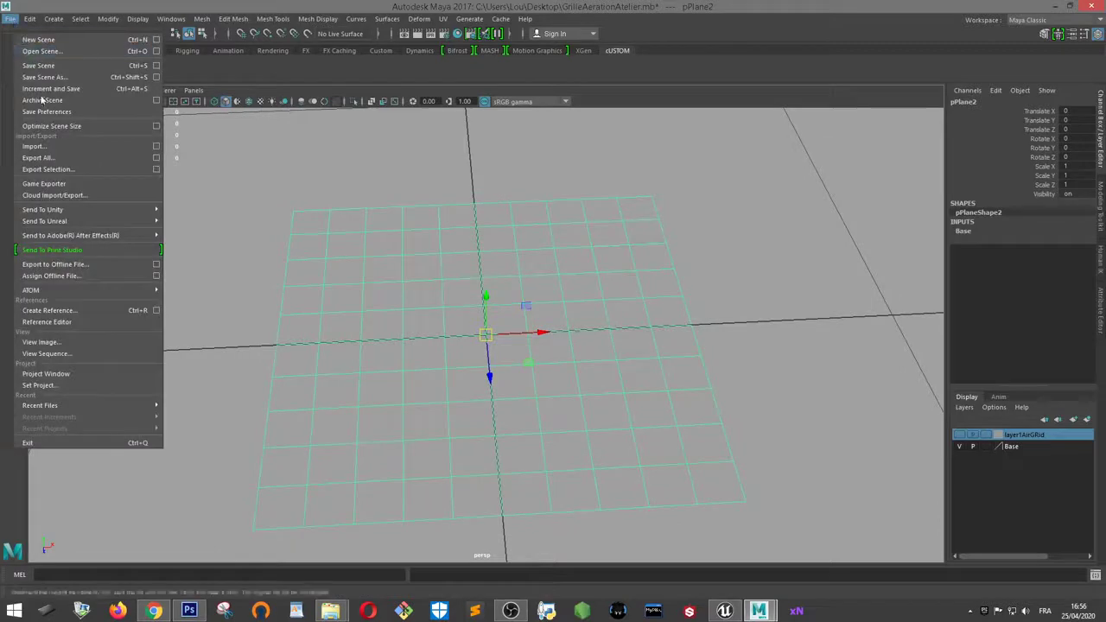
pyautogui.click(60, 169)
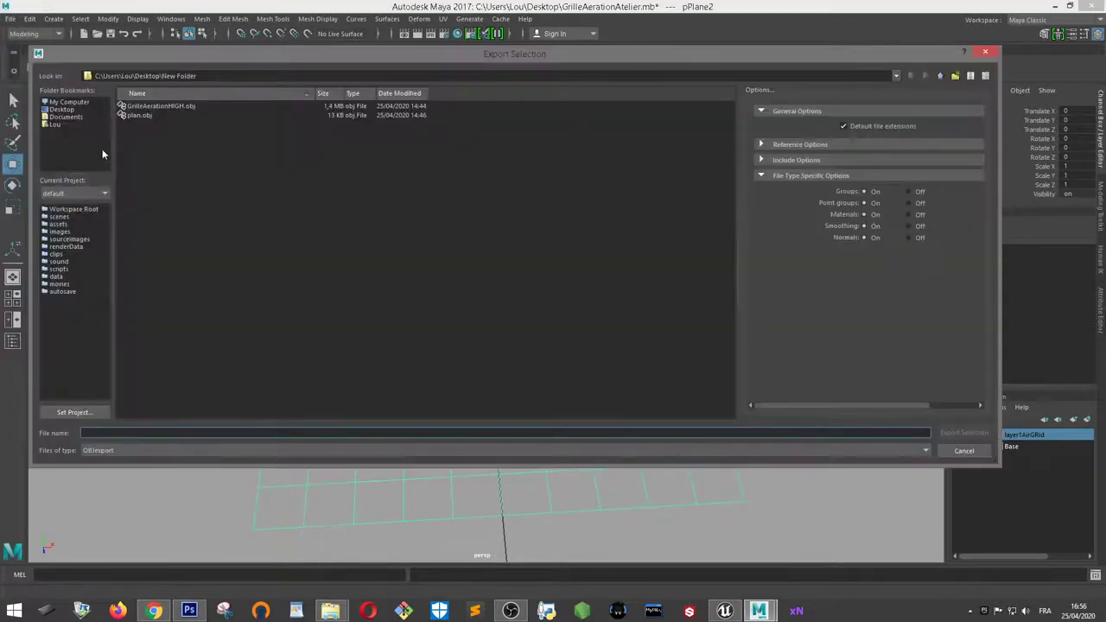
pyautogui.click(139, 115)
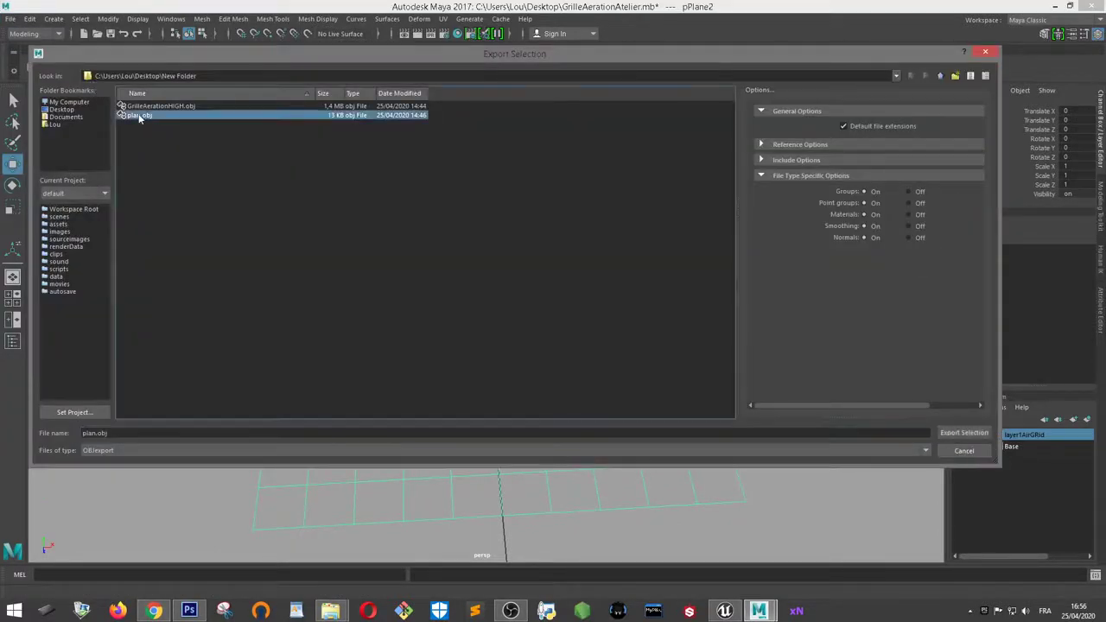
pyautogui.click(963, 433)
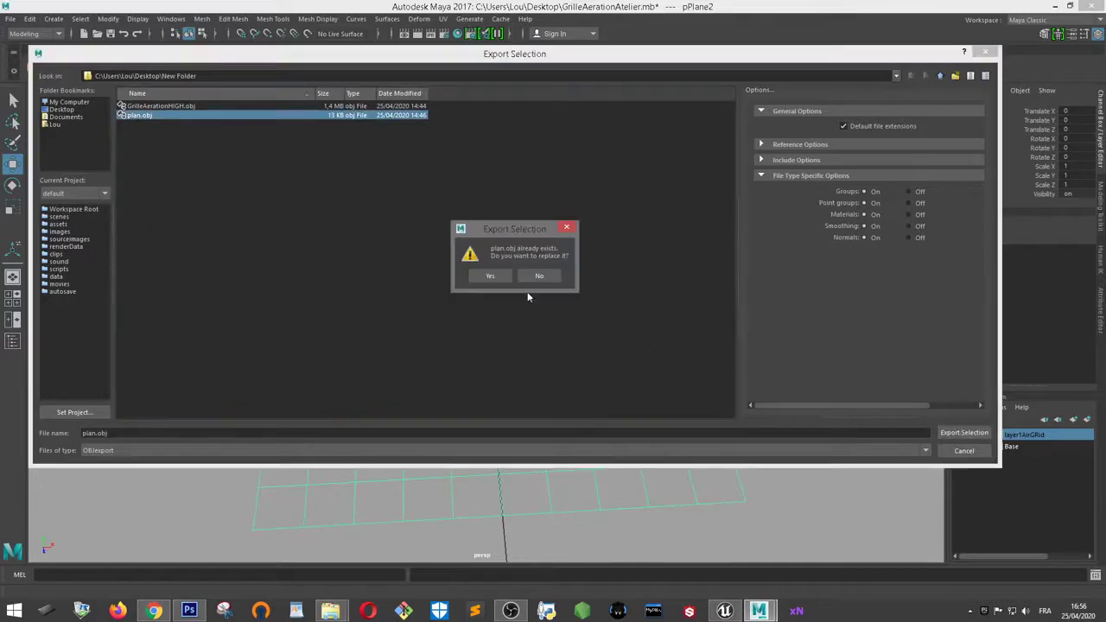
pyautogui.click(484, 282)
# Show layer1AirGRid again and compare the flat plane with the grille above it, viewing both from underneath
pyautogui.scroll(-5, 523, 259)
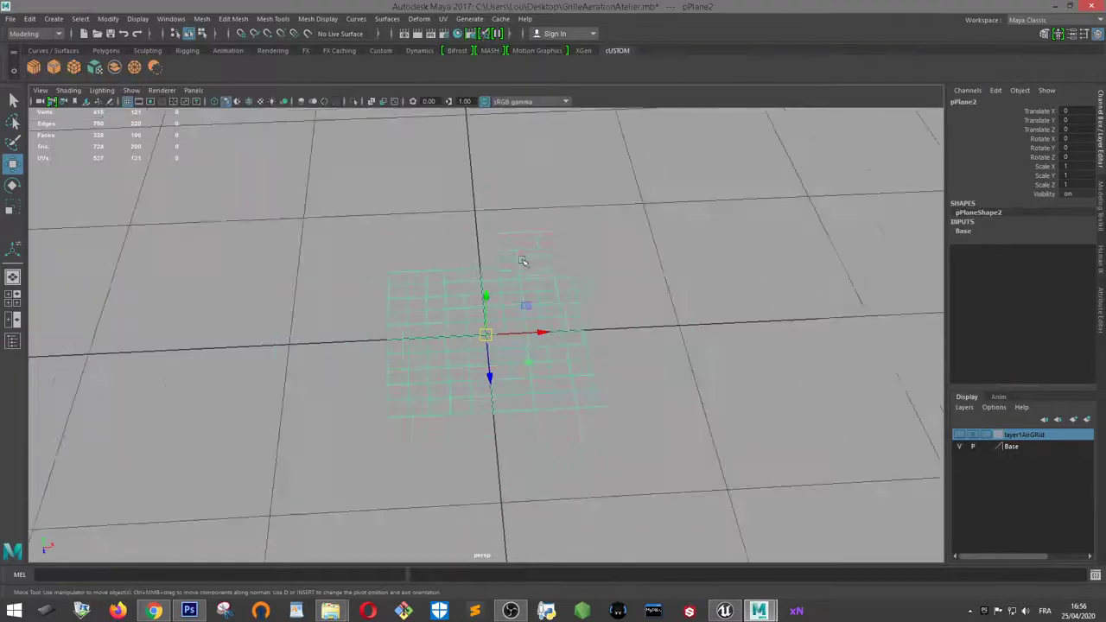
pyautogui.click(746, 310)
pyautogui.click(959, 435)
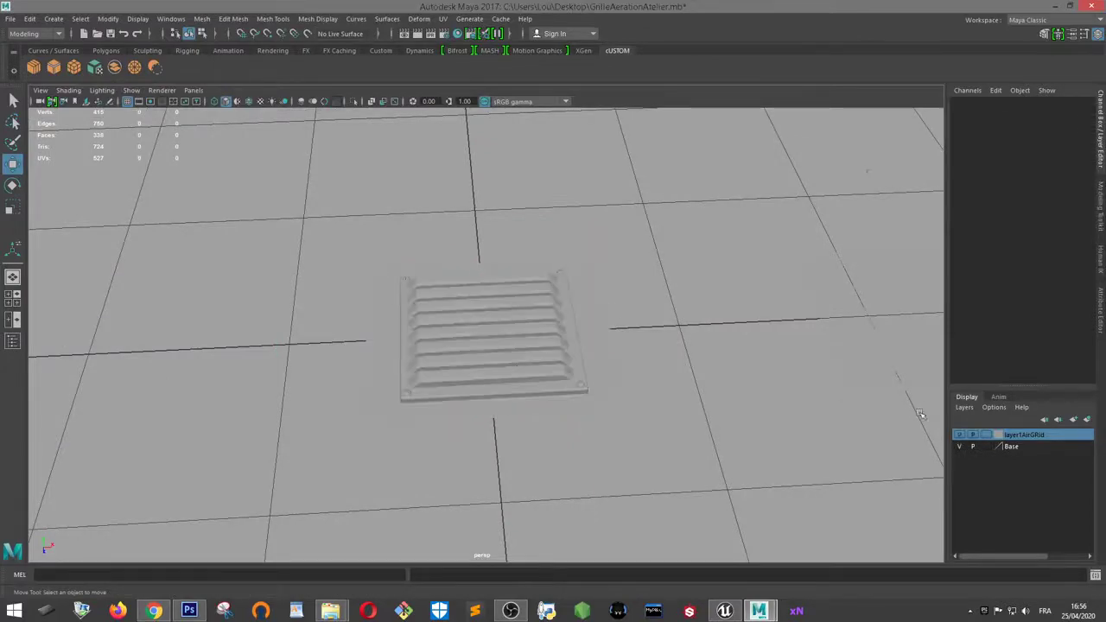
pyautogui.scroll(5, 526, 304)
pyautogui.click(499, 285)
pyautogui.keyDown('alt'); pyautogui.moveTo(499, 285); pyautogui.dragTo(562, 275); pyautogui.keyUp('alt')
pyautogui.click(386, 296)
pyautogui.keyDown('alt'); pyautogui.moveTo(394, 327); pyautogui.dragTo(436, 322); pyautogui.keyUp('alt')
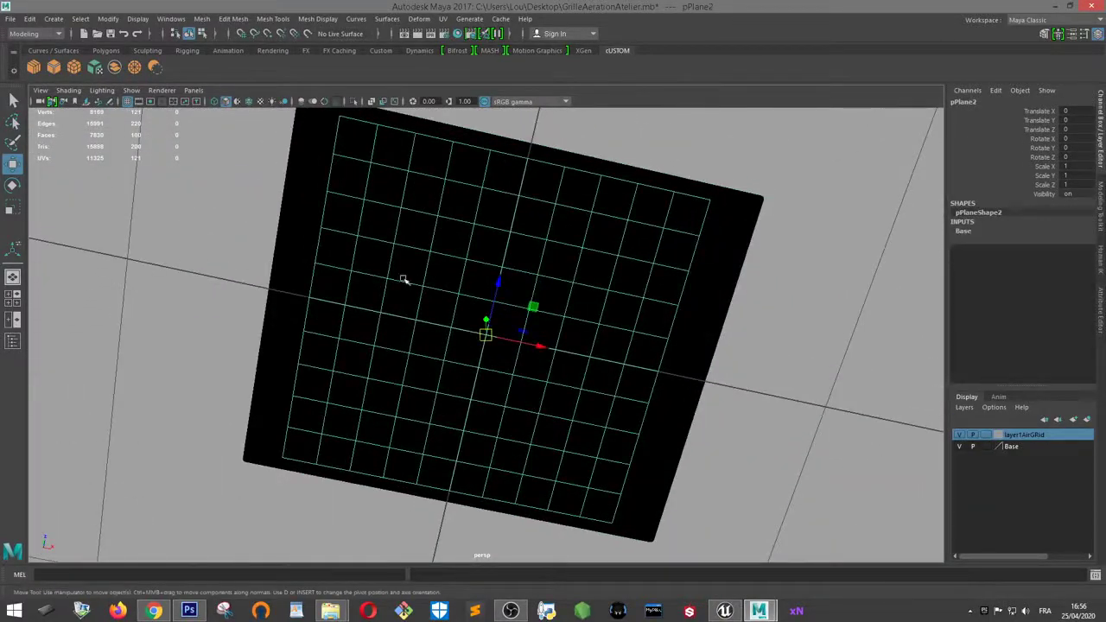
pyautogui.keyDown('alt'); pyautogui.moveTo(403, 279); pyautogui.dragTo(580, 308); pyautogui.keyUp('alt')
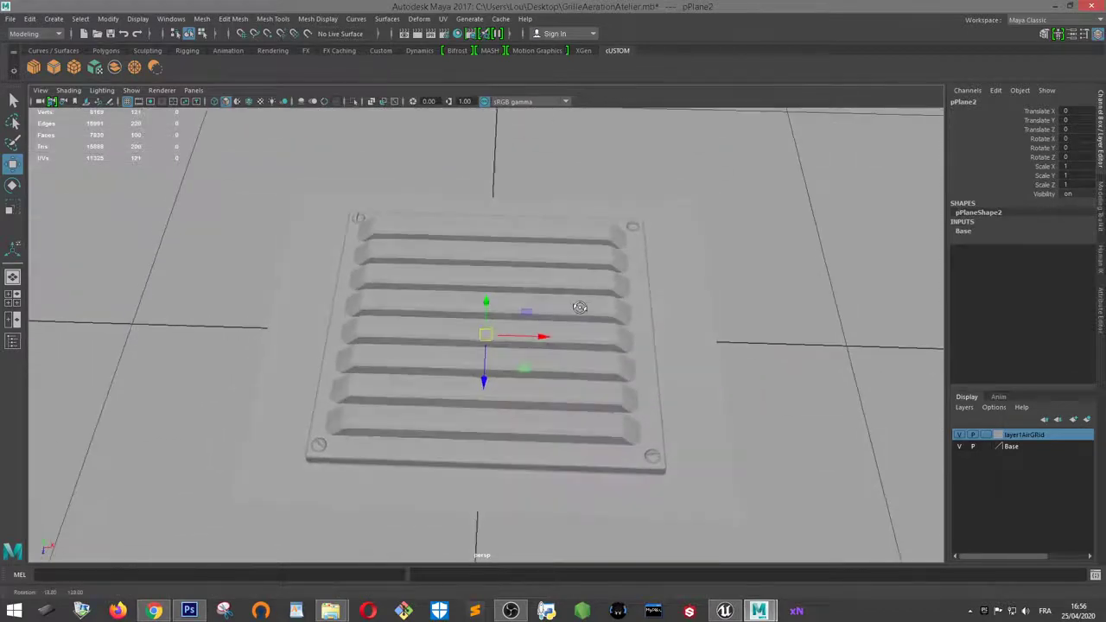
# Export the high-poly grille as OBJ, replacing GrilleAerationHIGH.obj in New Folder, and deselect the grille
pyautogui.click(557, 242)
pyautogui.click(10, 19)
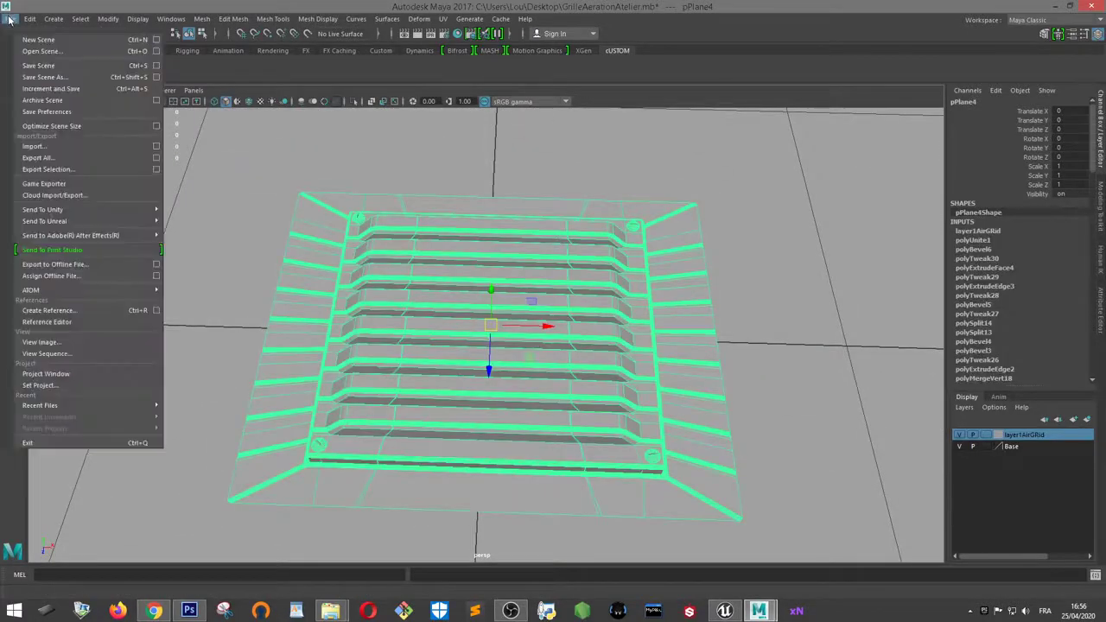
pyautogui.click(63, 170)
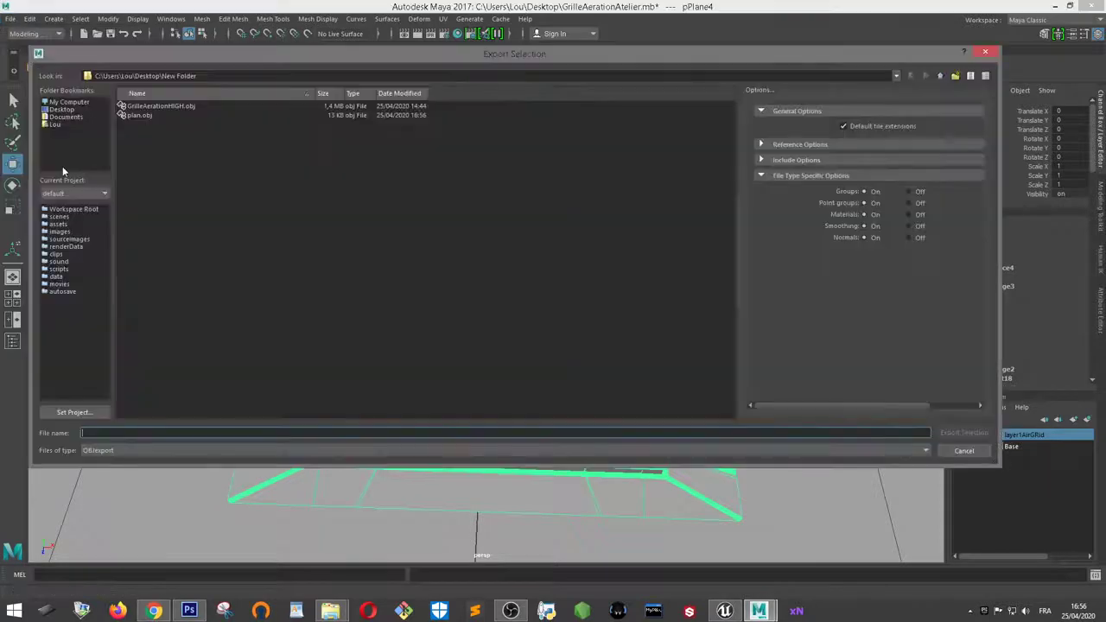
pyautogui.click(147, 106)
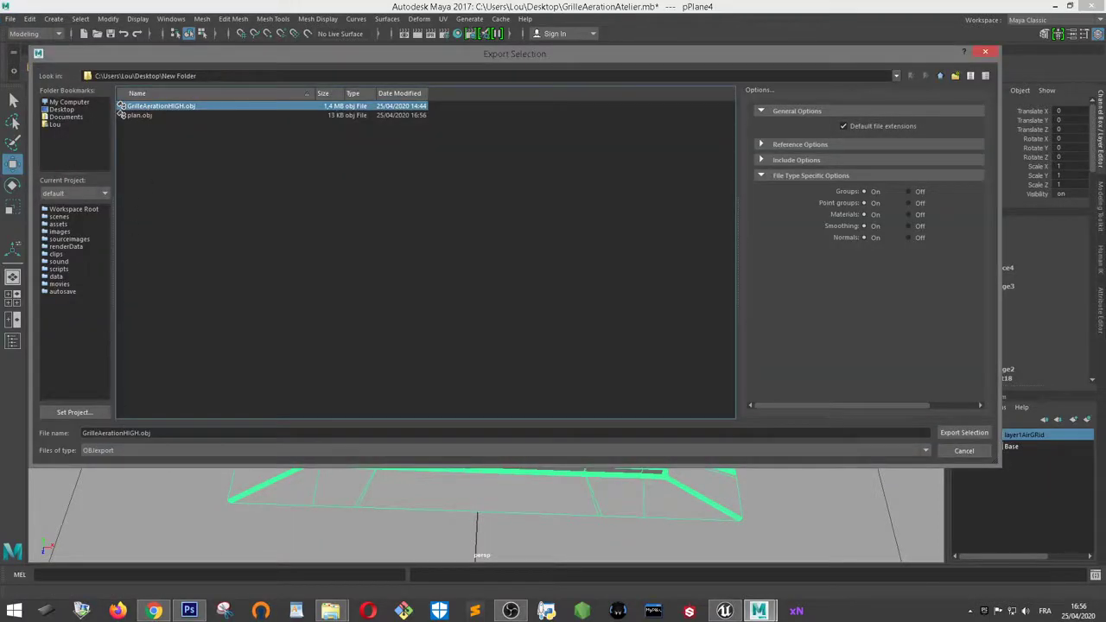
pyautogui.click(127, 434)
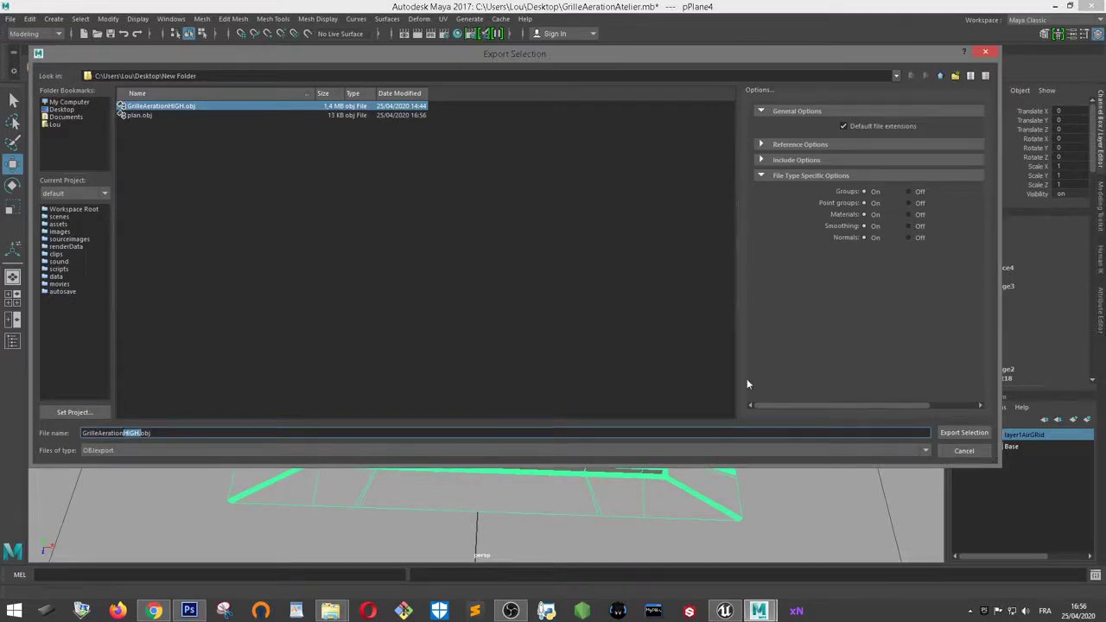
pyautogui.click(180, 120)
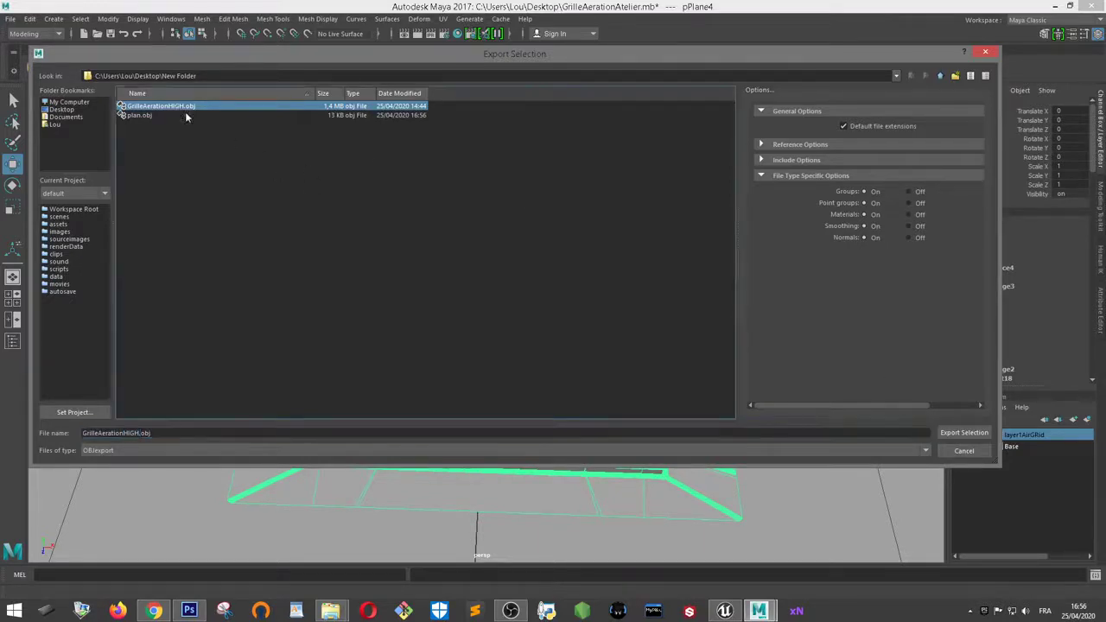
pyautogui.click(959, 434)
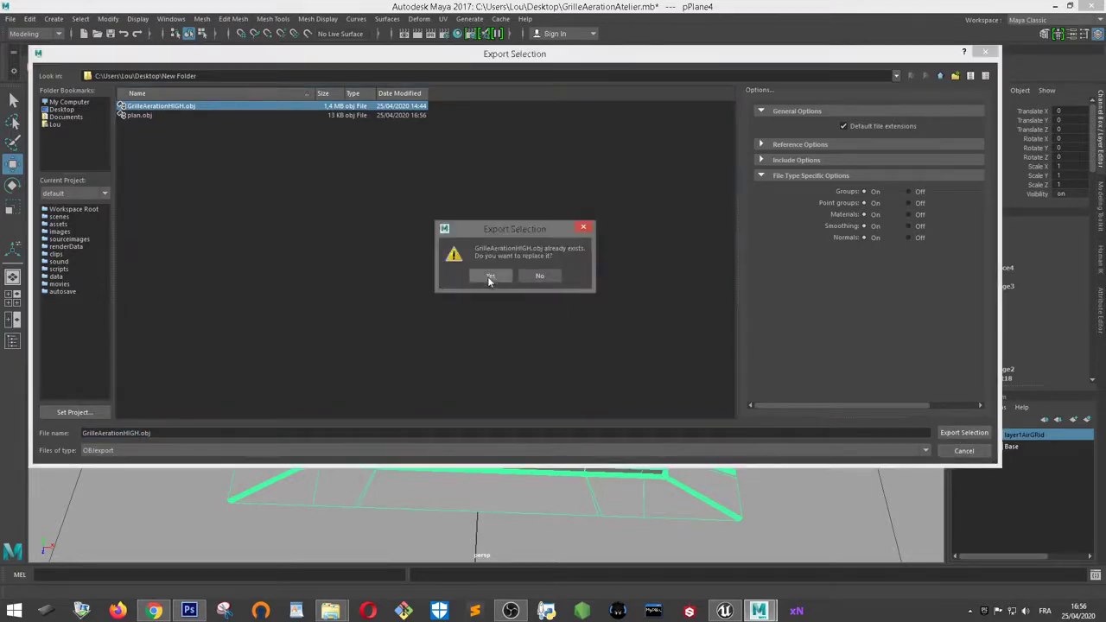
pyautogui.click(491, 275)
pyautogui.keyDown('alt'); pyautogui.moveTo(532, 309); pyautogui.dragTo(650, 397); pyautogui.keyUp('alt')
pyautogui.click(792, 257)
pyautogui.keyDown('alt'); pyautogui.moveTo(716, 300); pyautogui.dragTo(678, 282); pyautogui.keyUp('alt')
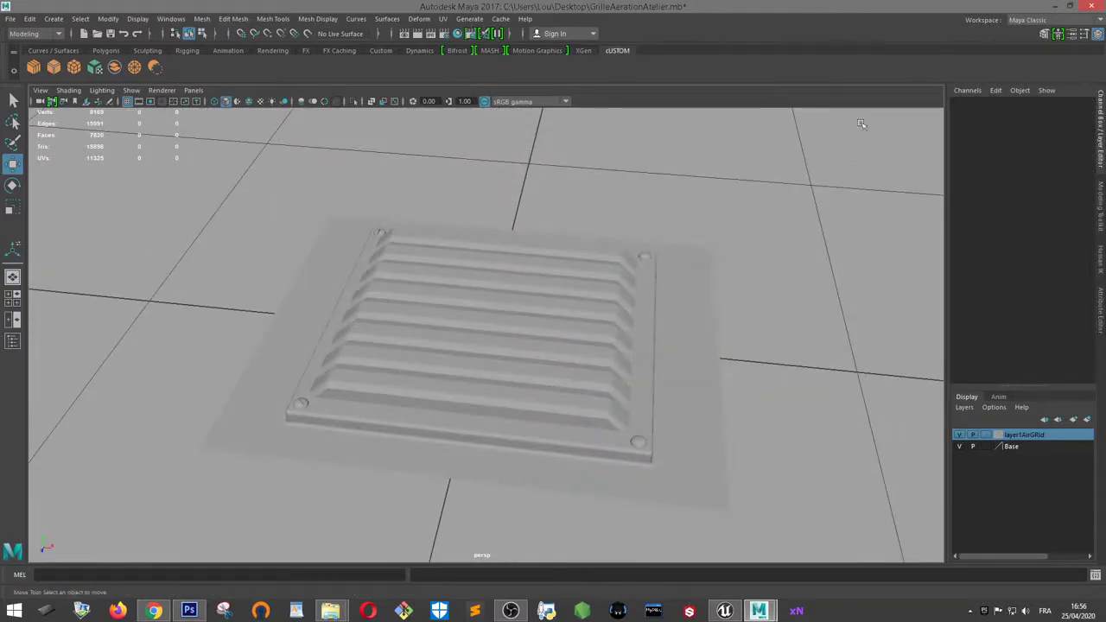
# Switch to xNormal and add GrilleAerationHIGH.obj from New Folder to the high definition meshes
pyautogui.click(796, 612)
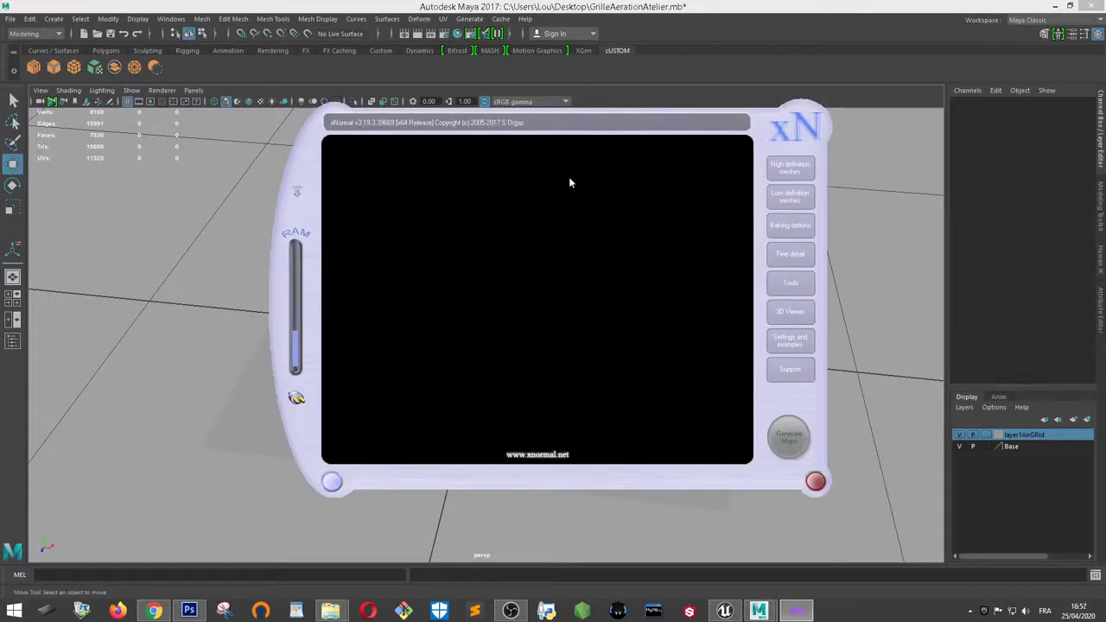
pyautogui.moveTo(547, 129); pyautogui.dragTo(477, 125)
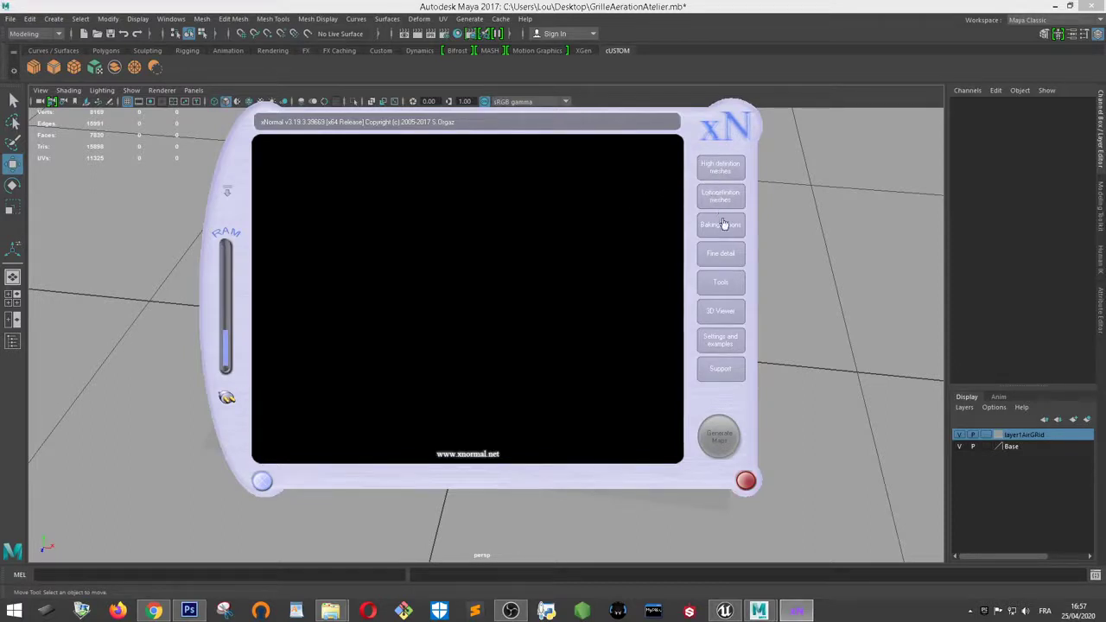
pyautogui.click(720, 169)
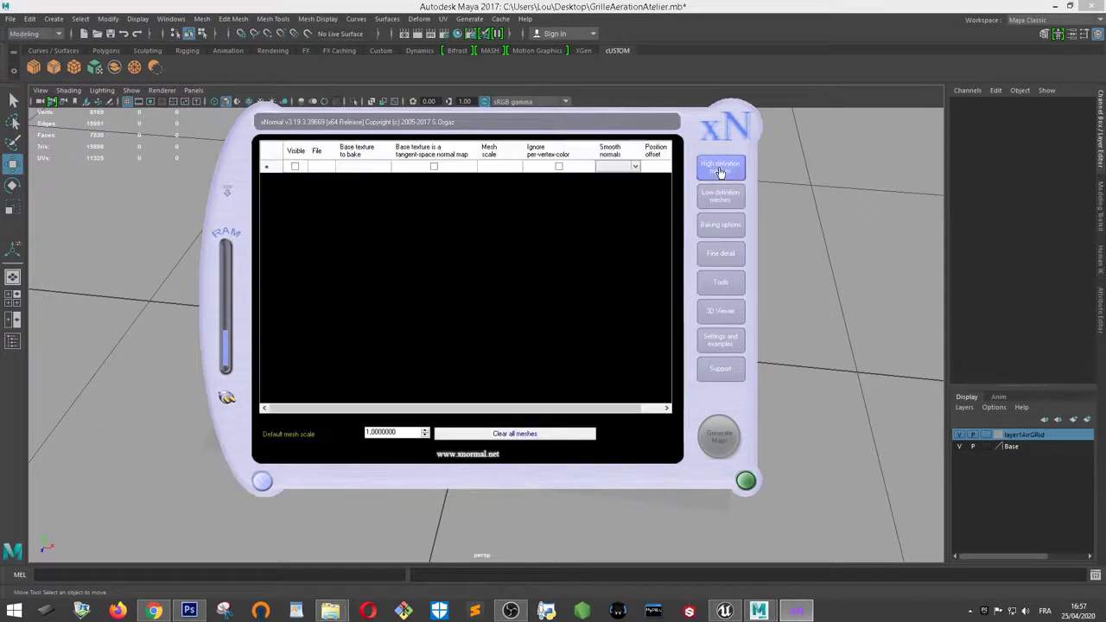
pyautogui.rightClick(477, 239)
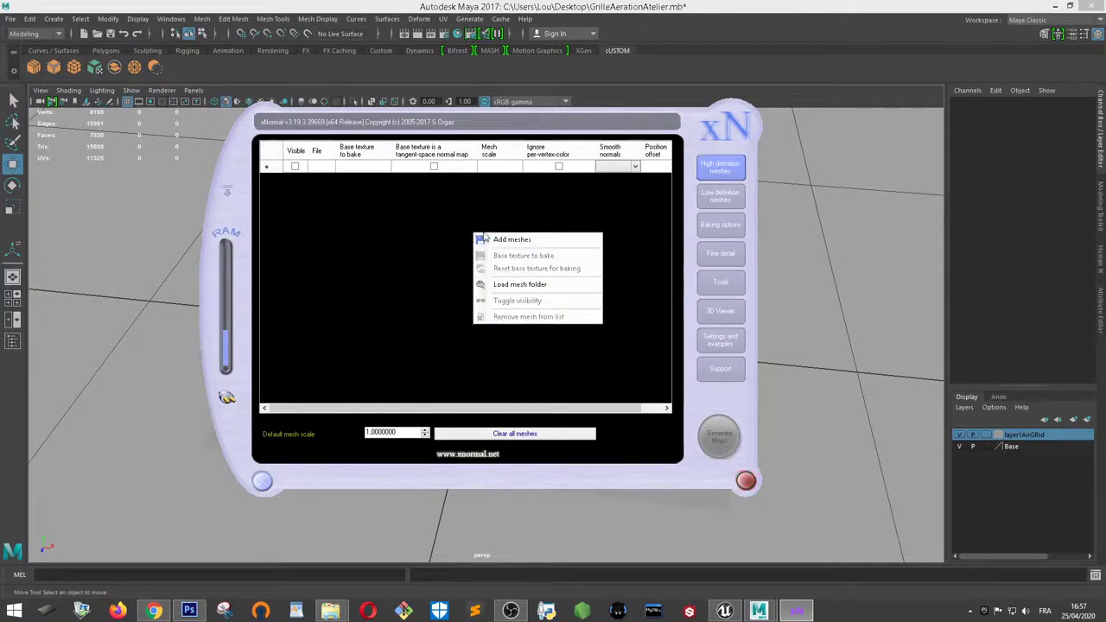
pyautogui.click(468, 435)
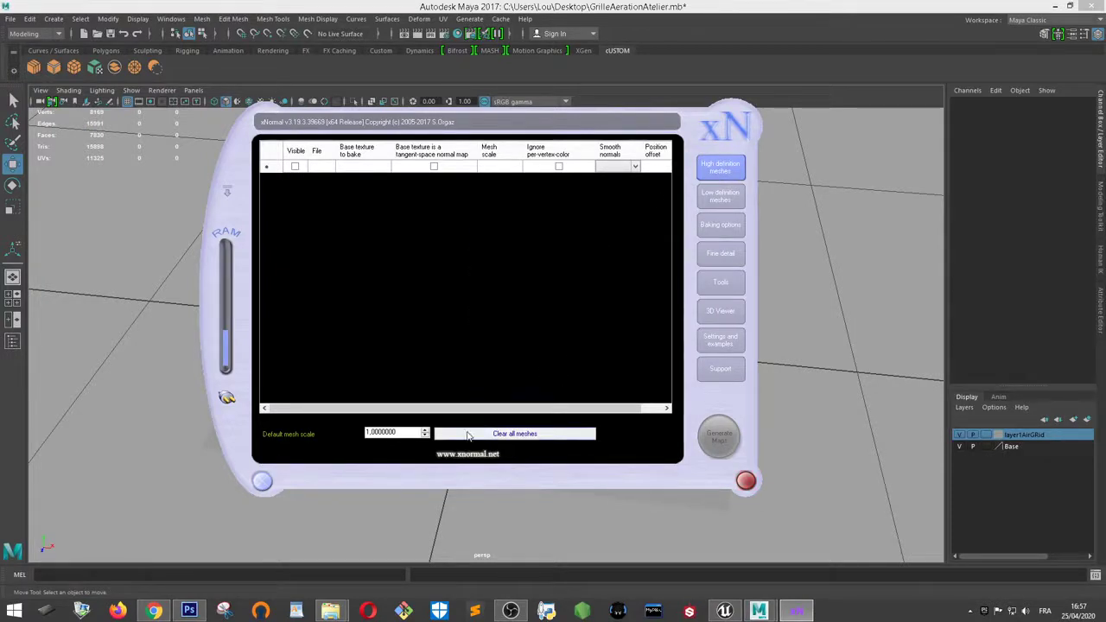
pyautogui.rightClick(508, 250)
pyautogui.click(531, 260)
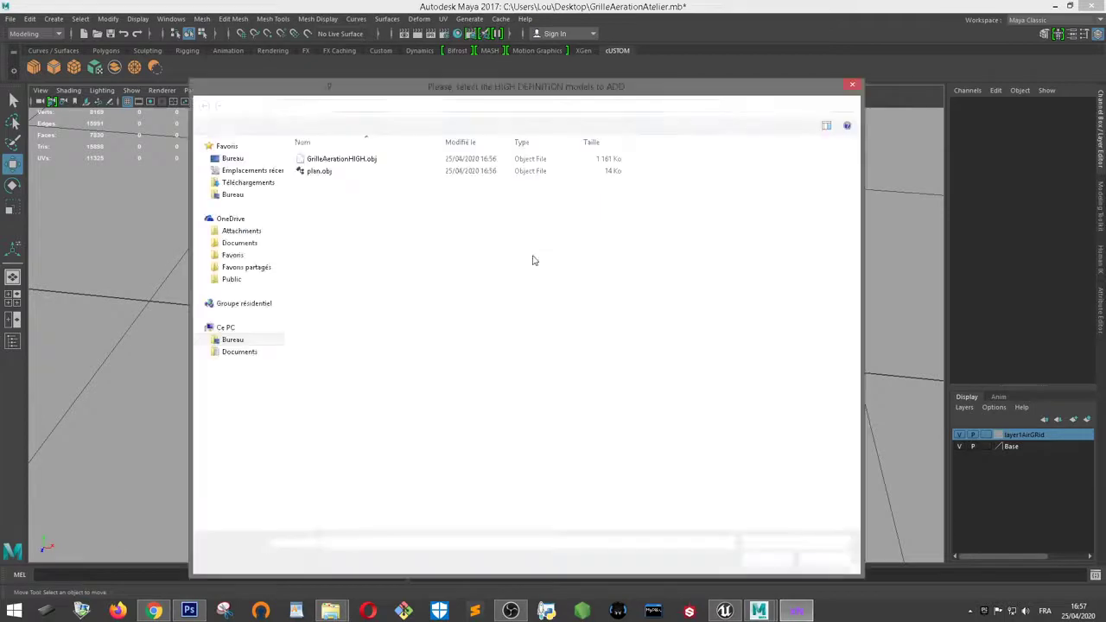
pyautogui.doubleClick(346, 160)
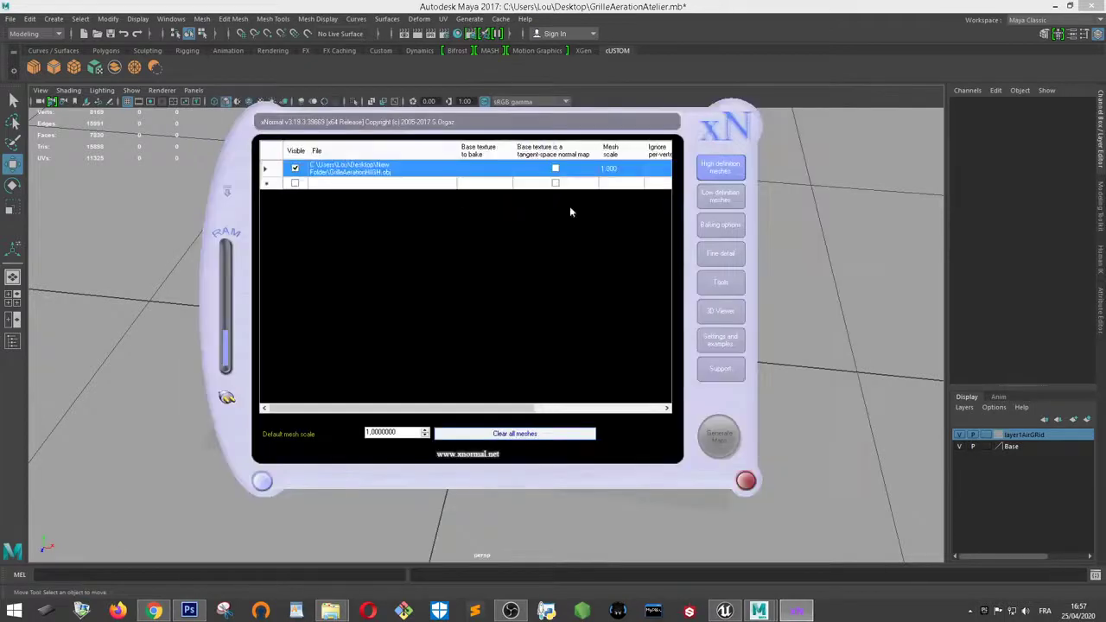
# Add plan.obj from New Folder to the low definition meshes
pyautogui.click(723, 197)
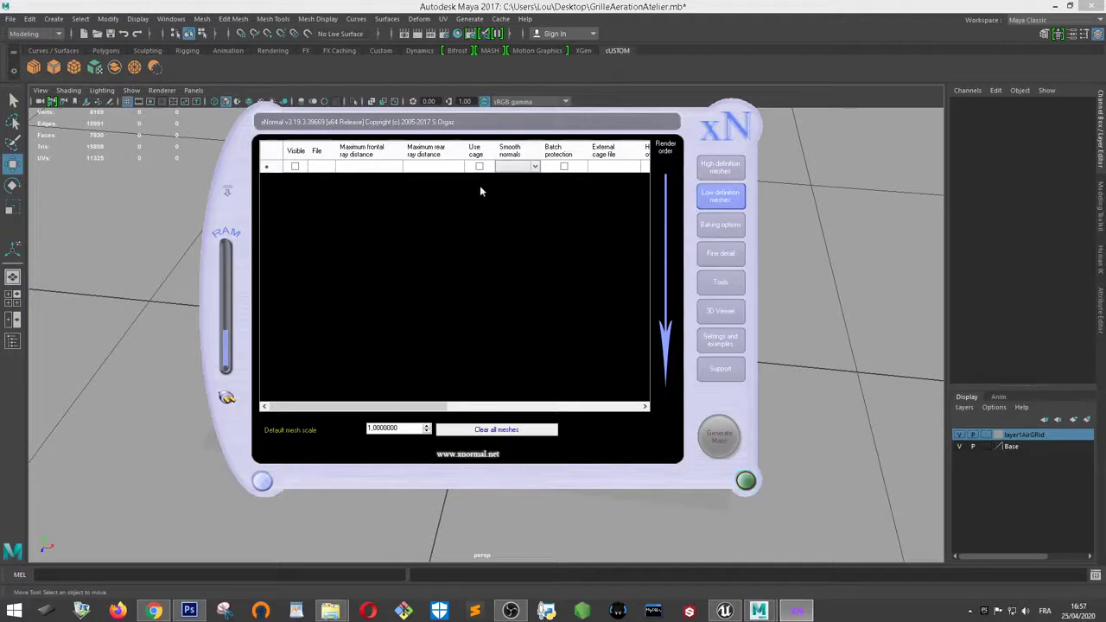
pyautogui.rightClick(481, 217)
pyautogui.click(510, 226)
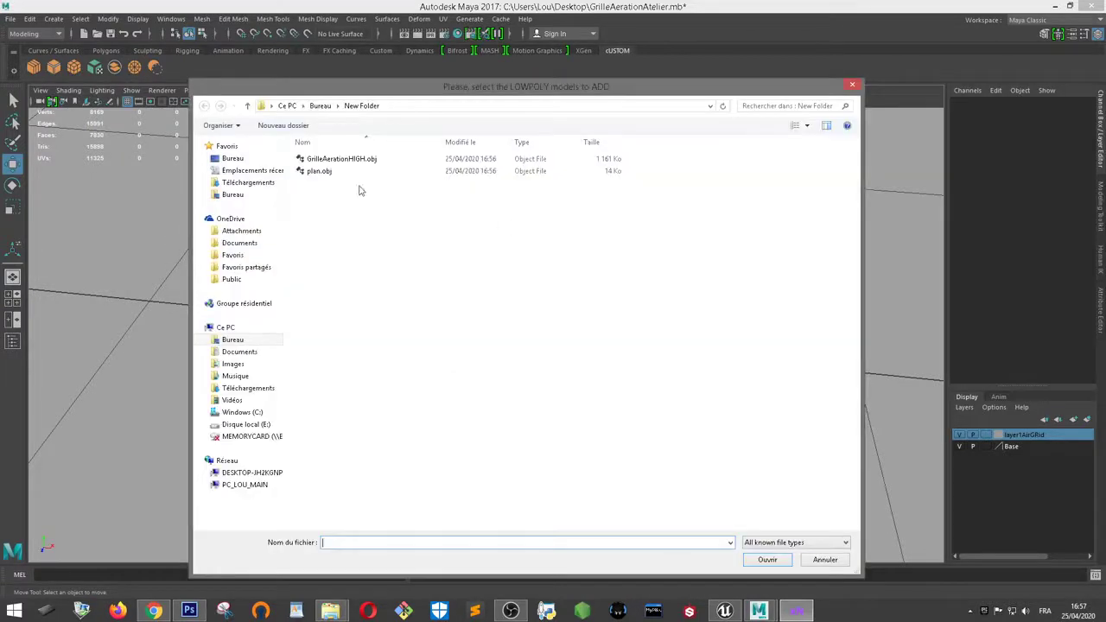
pyautogui.doubleClick(321, 171)
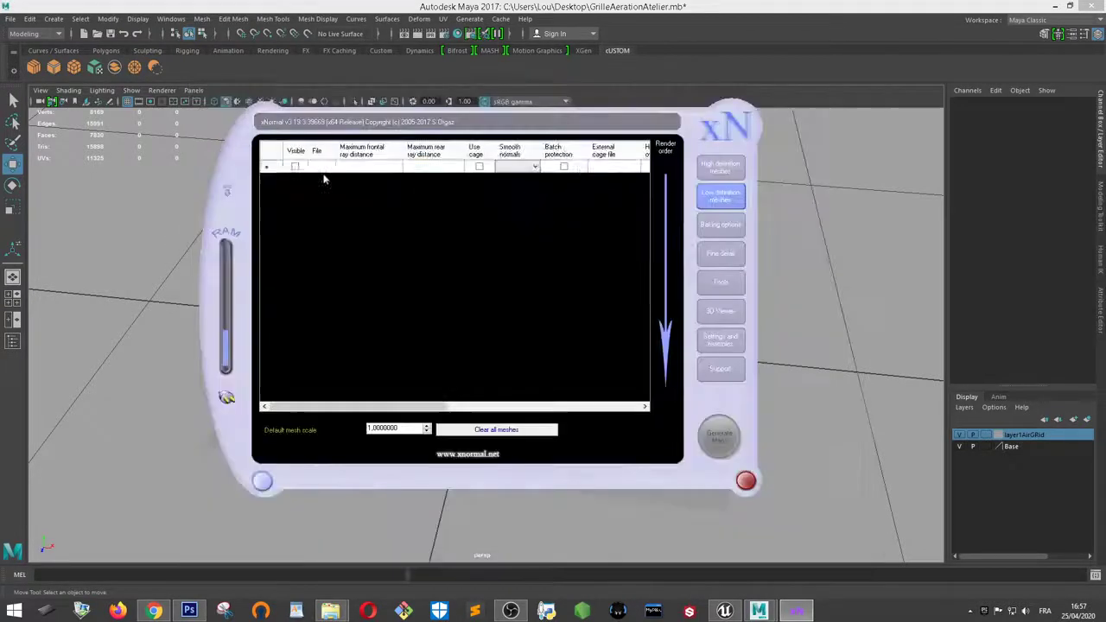
# Browse for the baking output file and create a subfolder named ouputVideo in New Folder
pyautogui.click(726, 225)
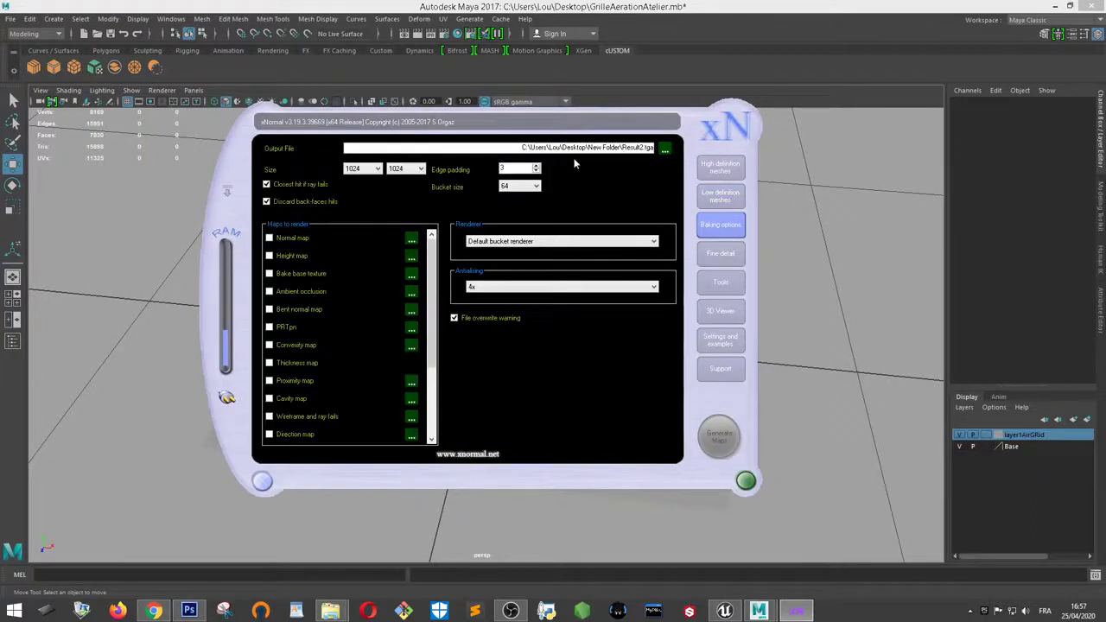
pyautogui.moveTo(566, 148); pyautogui.dragTo(653, 148)
pyautogui.click(665, 152)
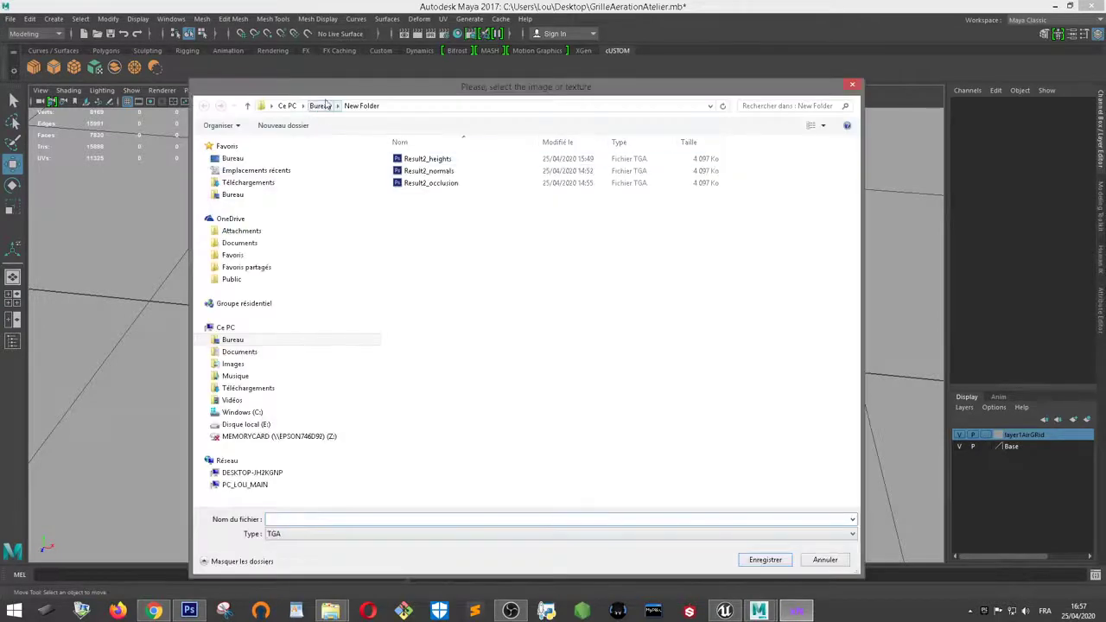
pyautogui.rightClick(440, 275)
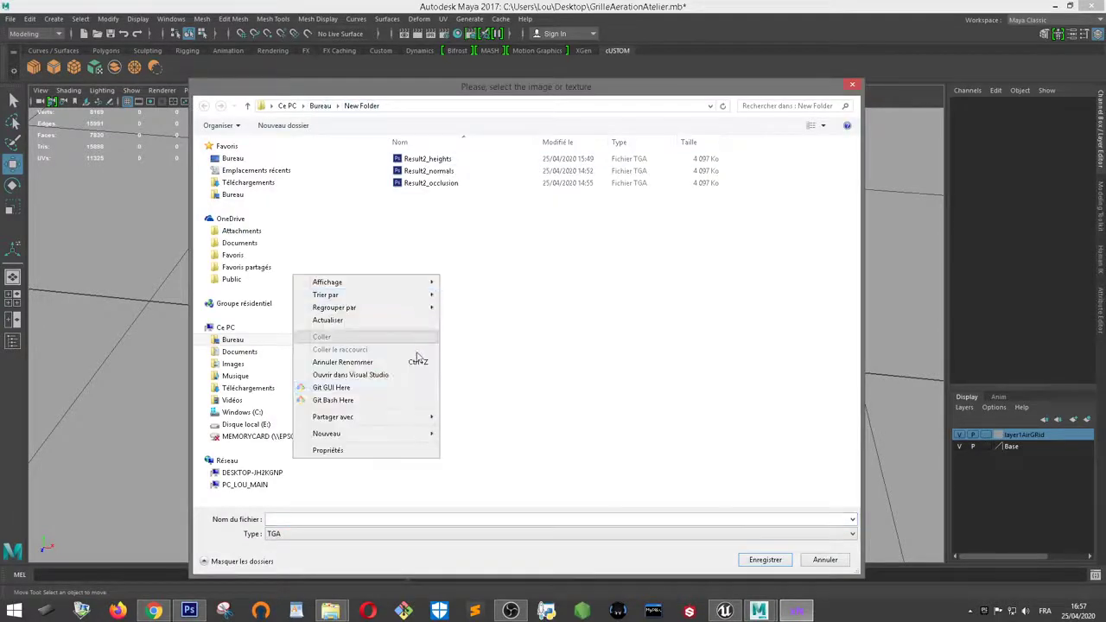
pyautogui.moveTo(378, 434)
pyautogui.click(279, 428)
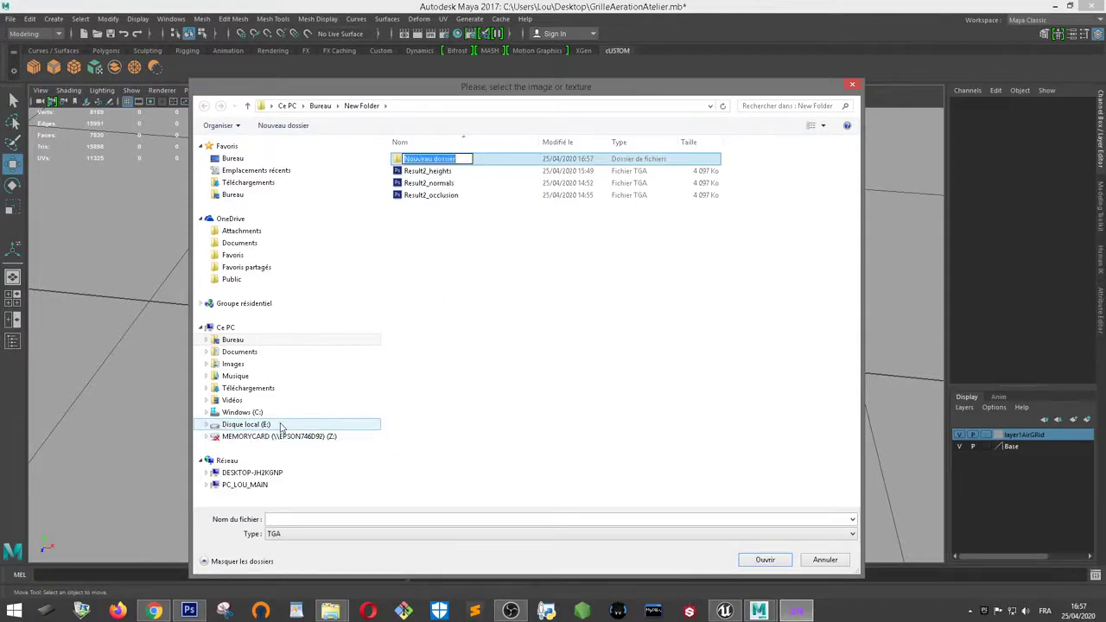
pyautogui.write('oup')
pyautogui.press('BackSpace')
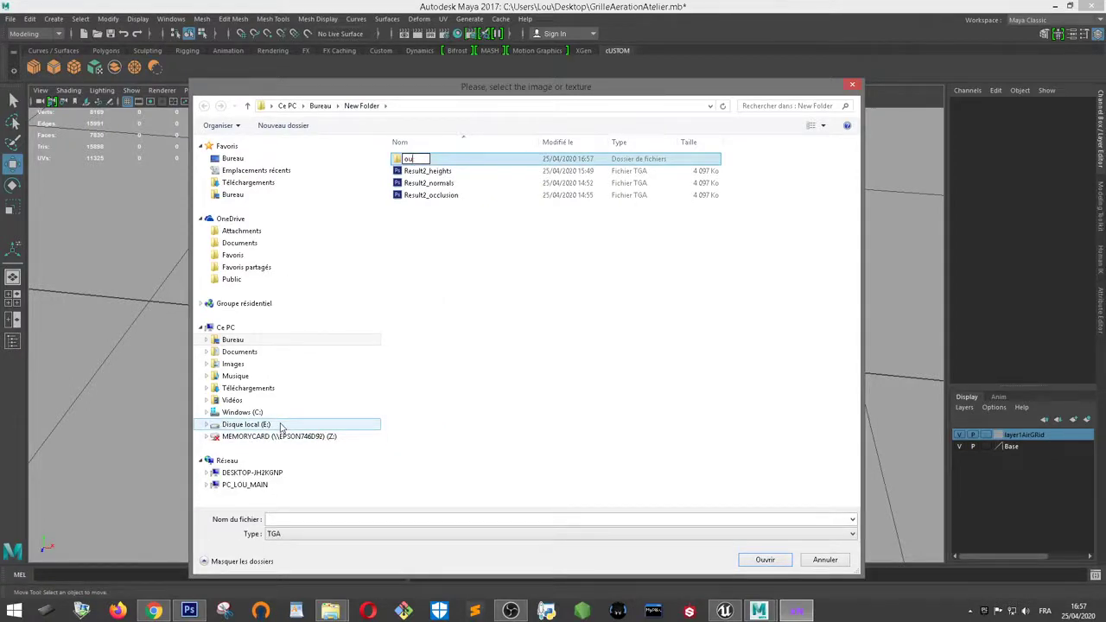
pyautogui.write('putVideo')
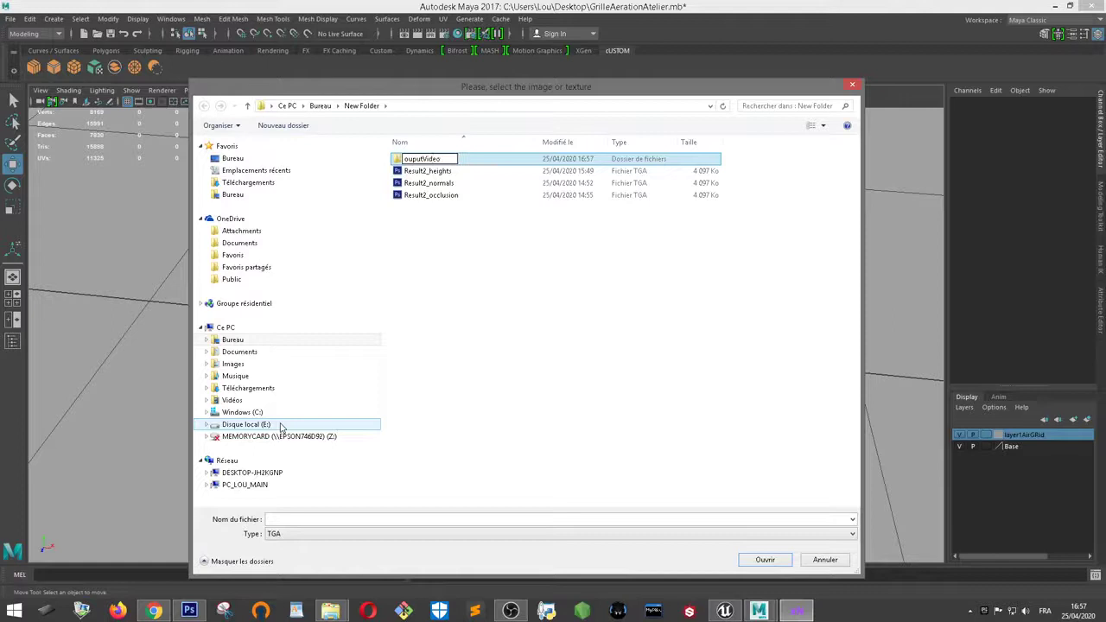
# Set the baking output to a TGA file named grille in New Folder
pyautogui.click(302, 517)
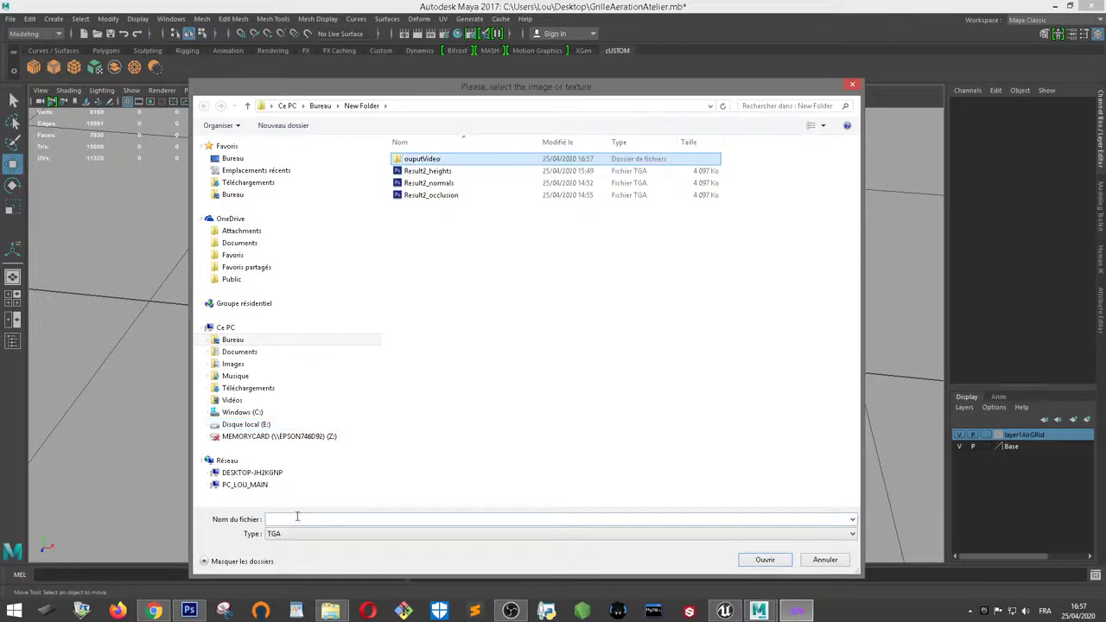
pyautogui.press('Down')
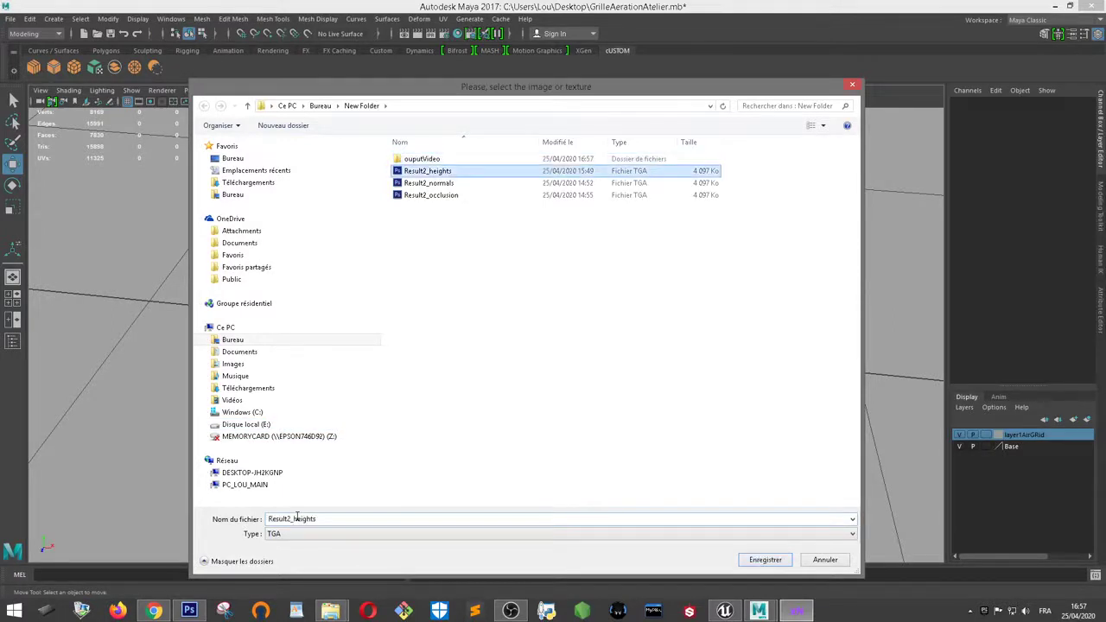
pyautogui.doubleClick(296, 517)
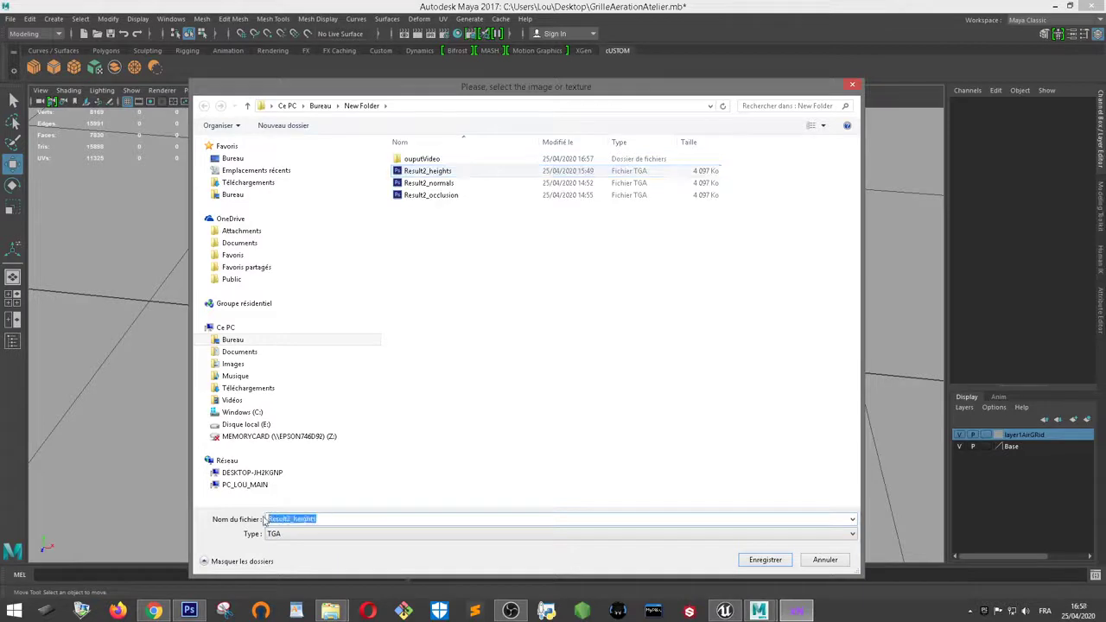
pyautogui.write('gri')
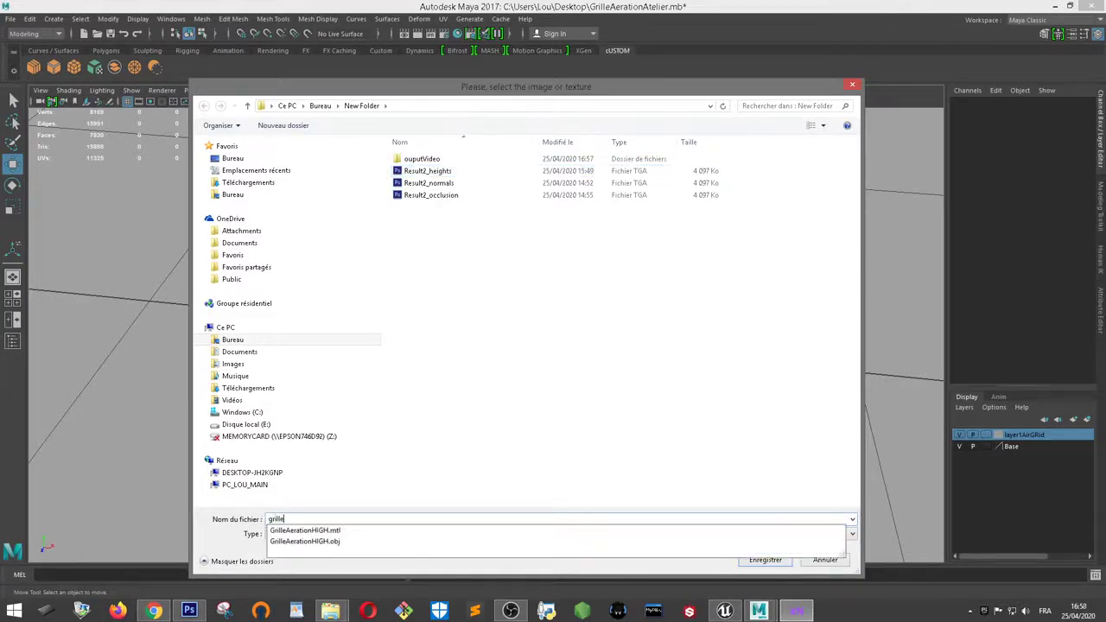
pyautogui.write('lle')
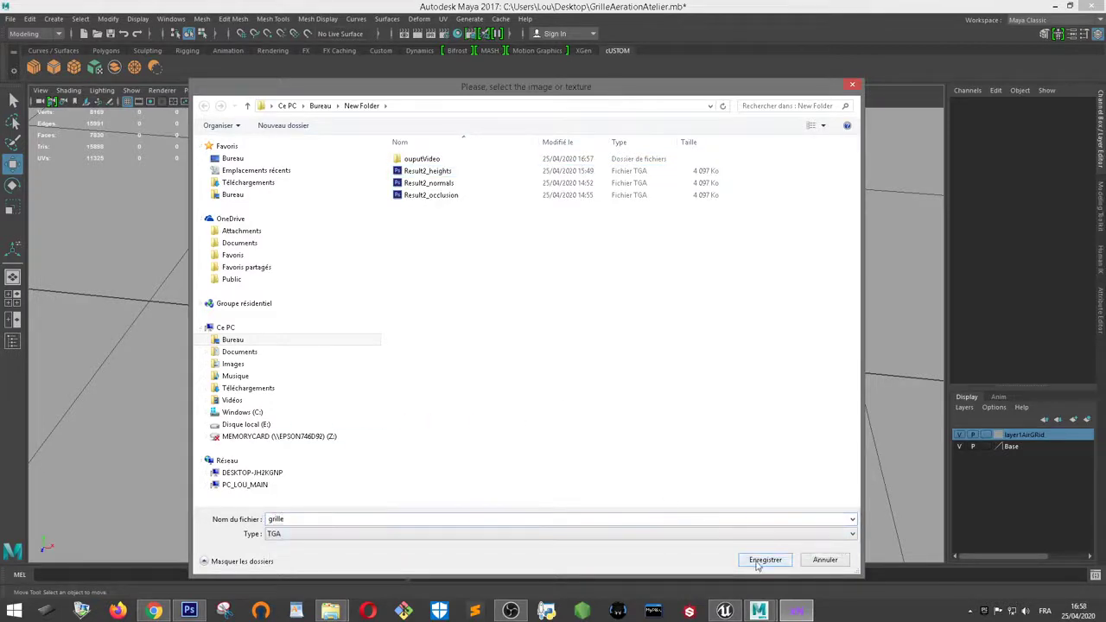
pyautogui.click(761, 562)
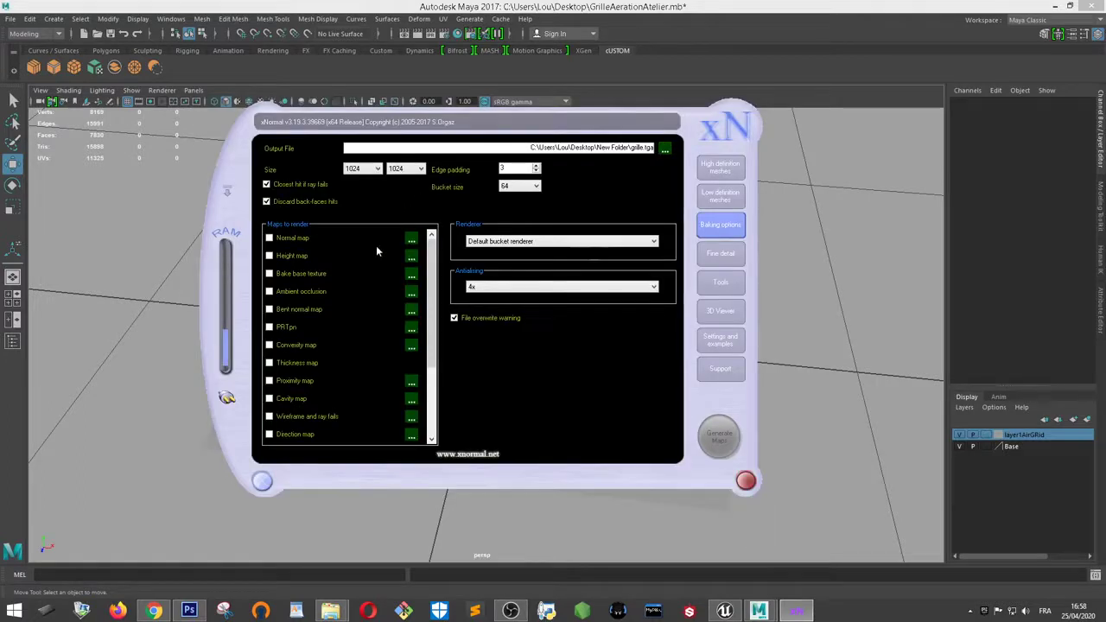
# Set the baked map size to 2048 by 2048
pyautogui.click(367, 169)
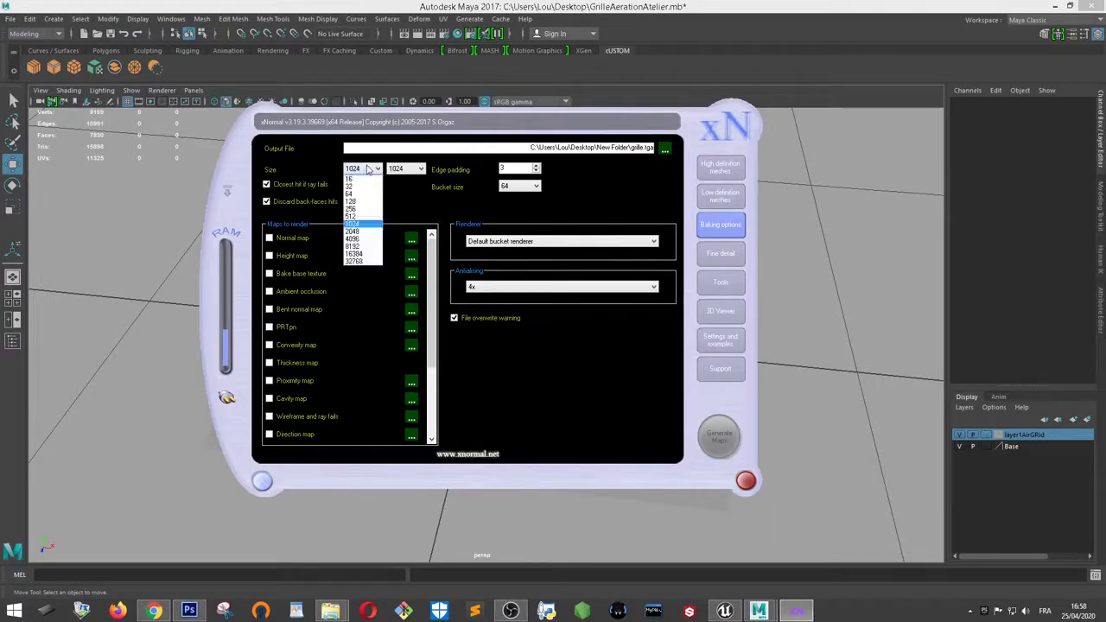
pyautogui.click(364, 232)
pyautogui.click(406, 169)
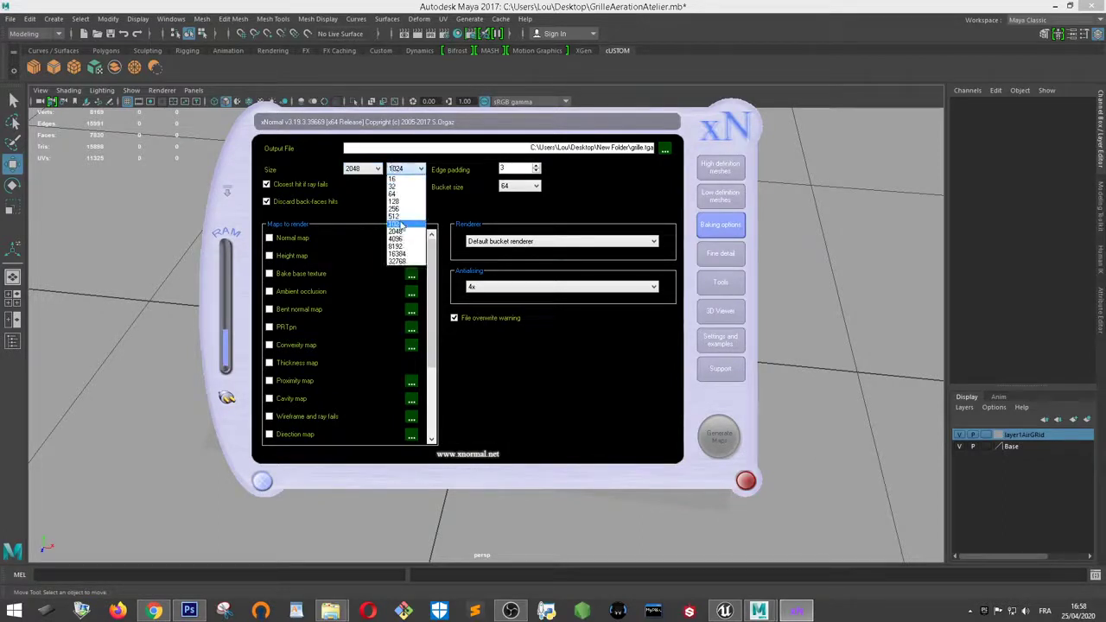
pyautogui.click(406, 233)
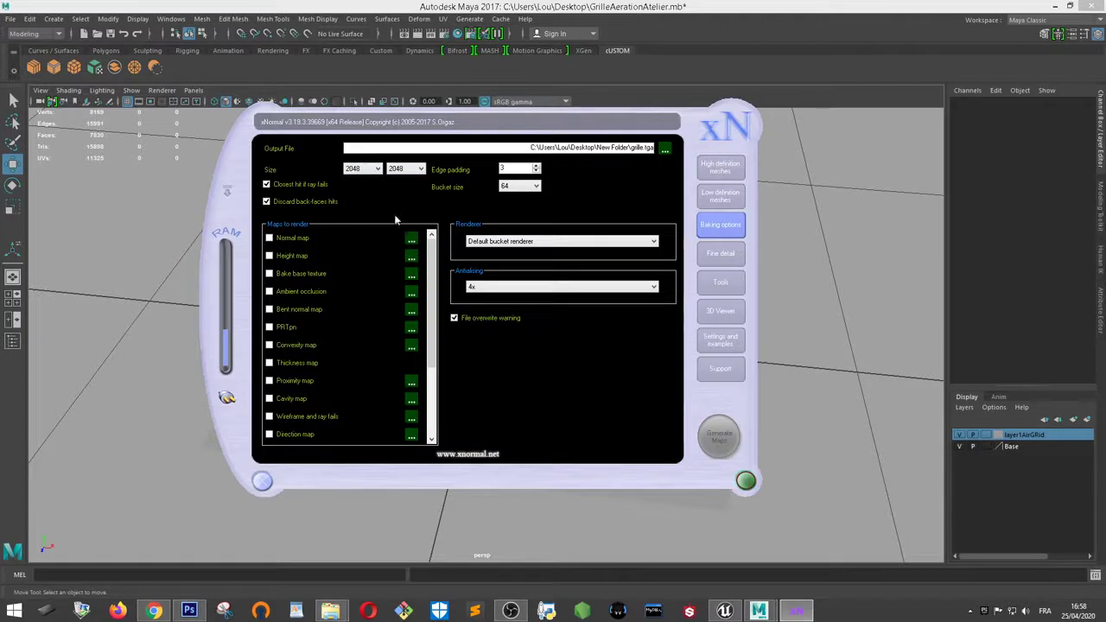
# Set the baked map size to 1024 by 1024
pyautogui.click(373, 170)
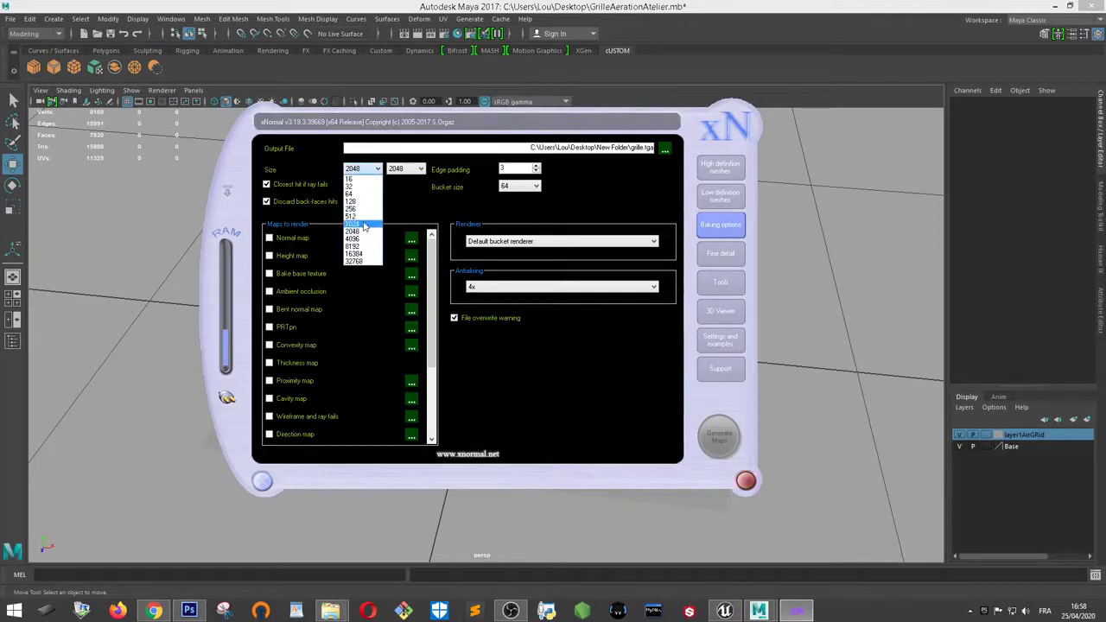
pyautogui.click(364, 226)
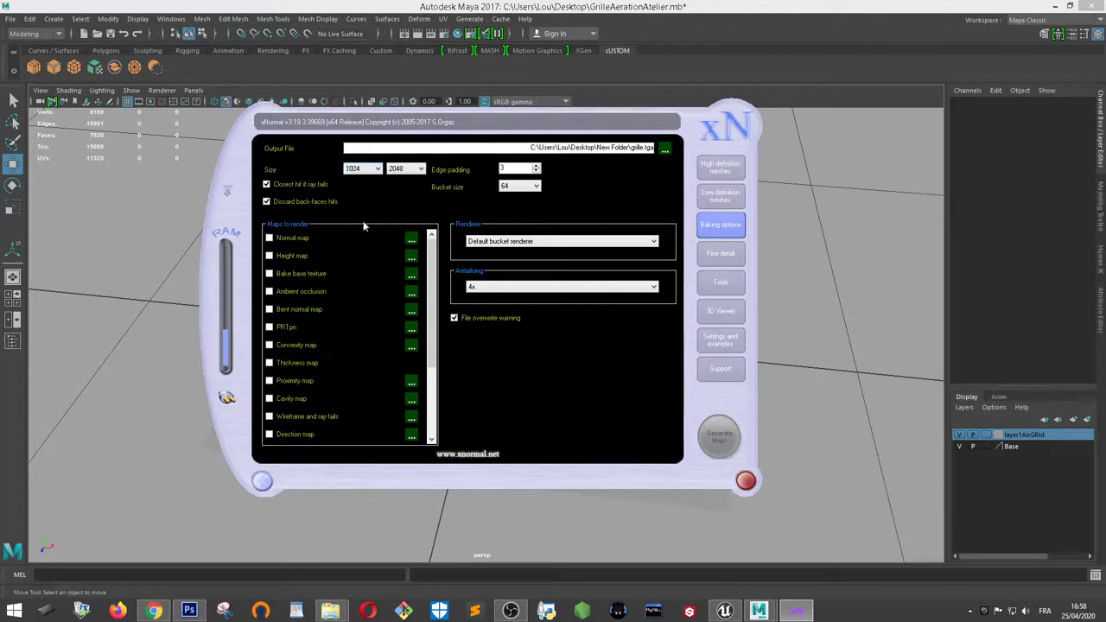
pyautogui.click(408, 168)
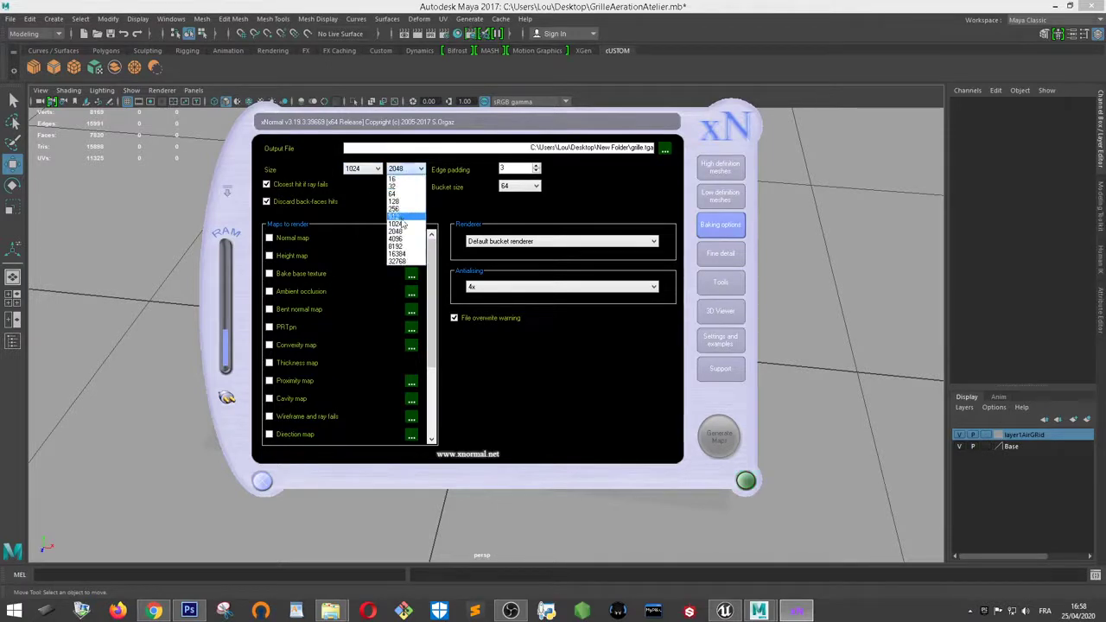
pyautogui.click(405, 224)
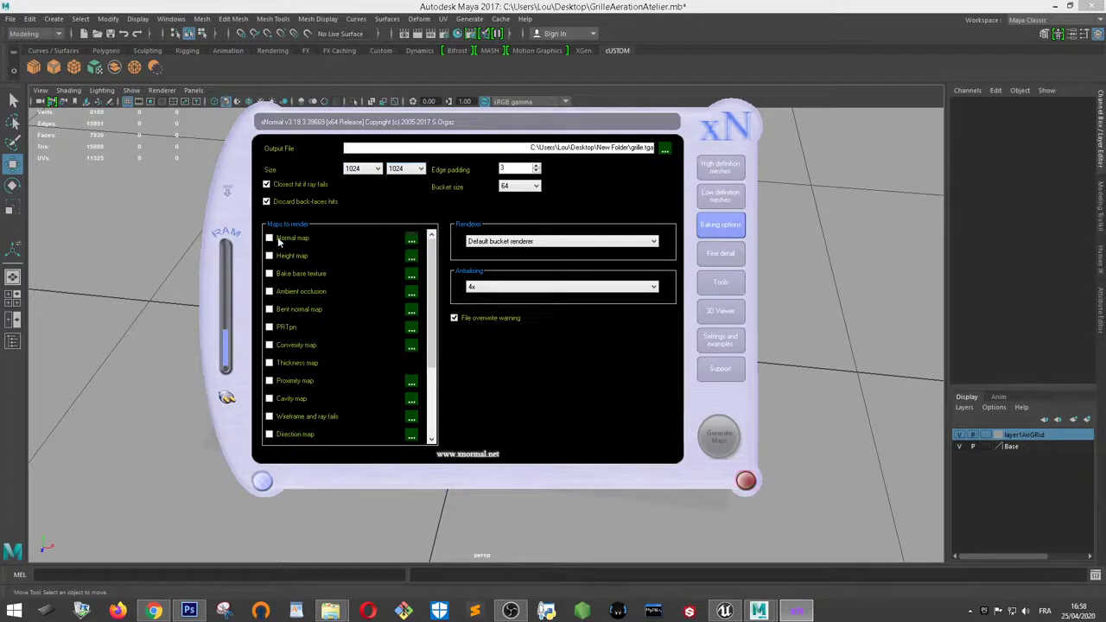
# Enable the normal map, height map and ambient occlusion as the maps to render
pyautogui.scroll(-1, 325, 275)
pyautogui.click(292, 239)
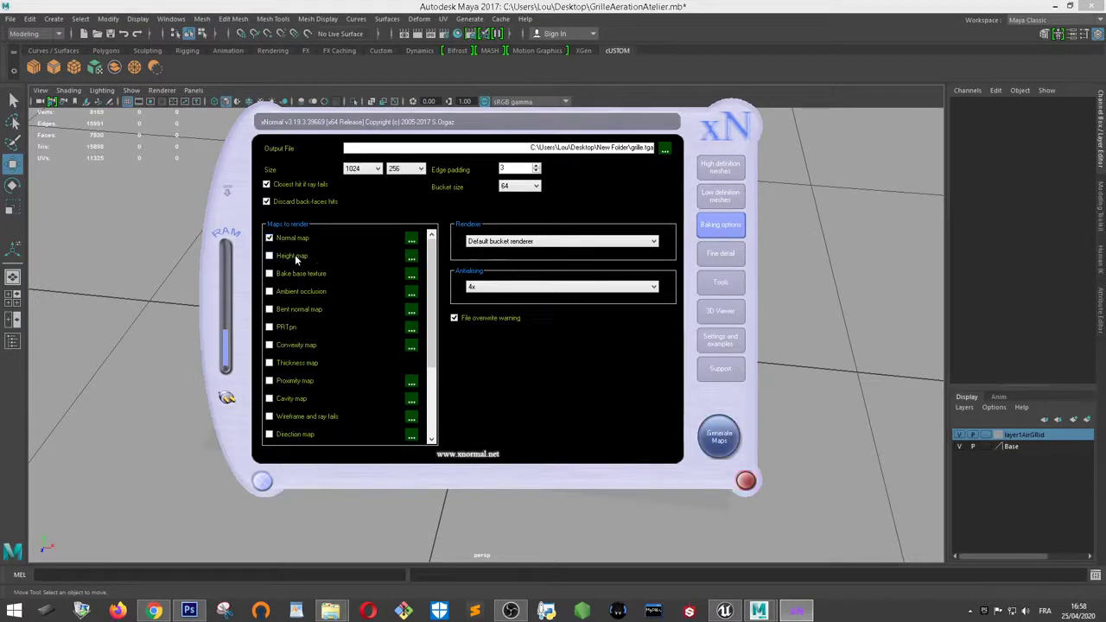
pyautogui.click(294, 293)
pyautogui.moveTo(434, 293); pyautogui.dragTo(426, 366)
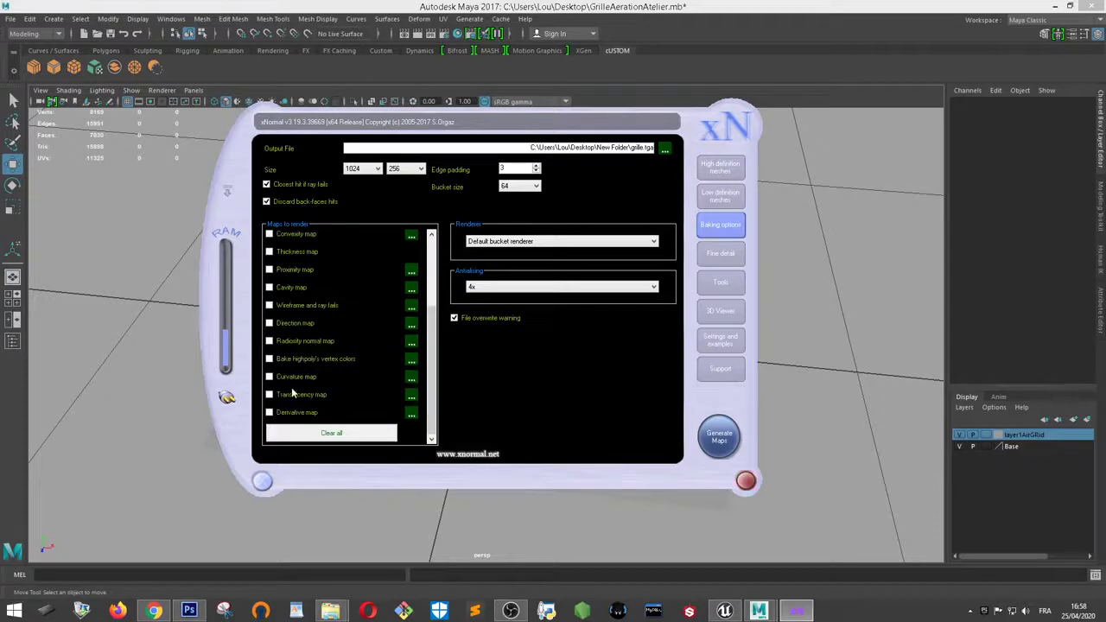
pyautogui.scroll(3, 356, 344)
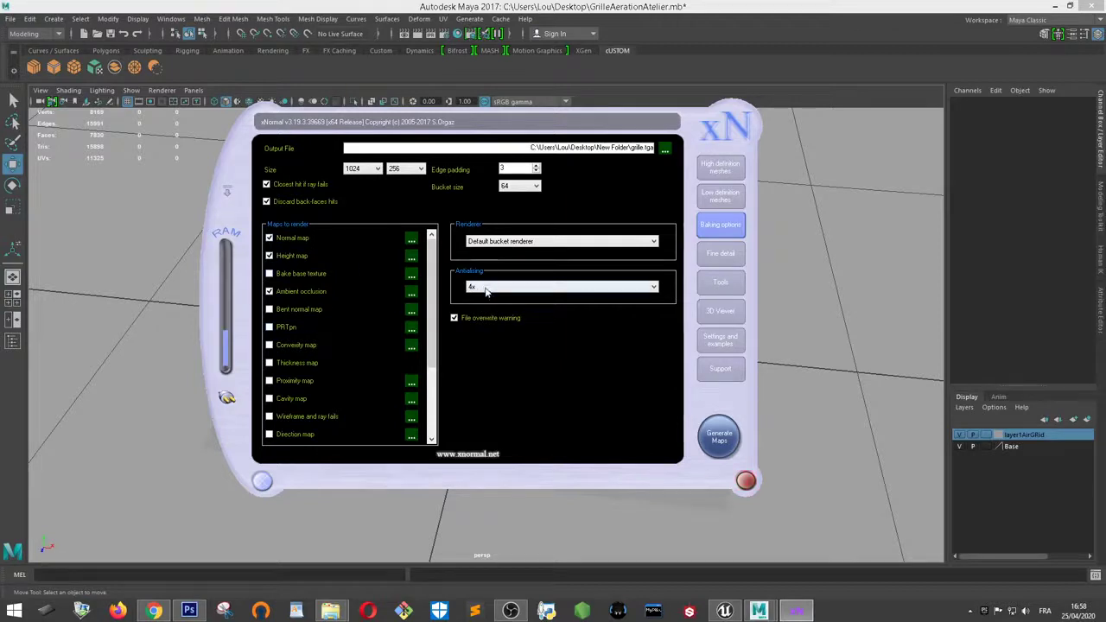
# Try generating the maps with the default bucket renderer, stop the bake and close its preview
pyautogui.click(499, 243)
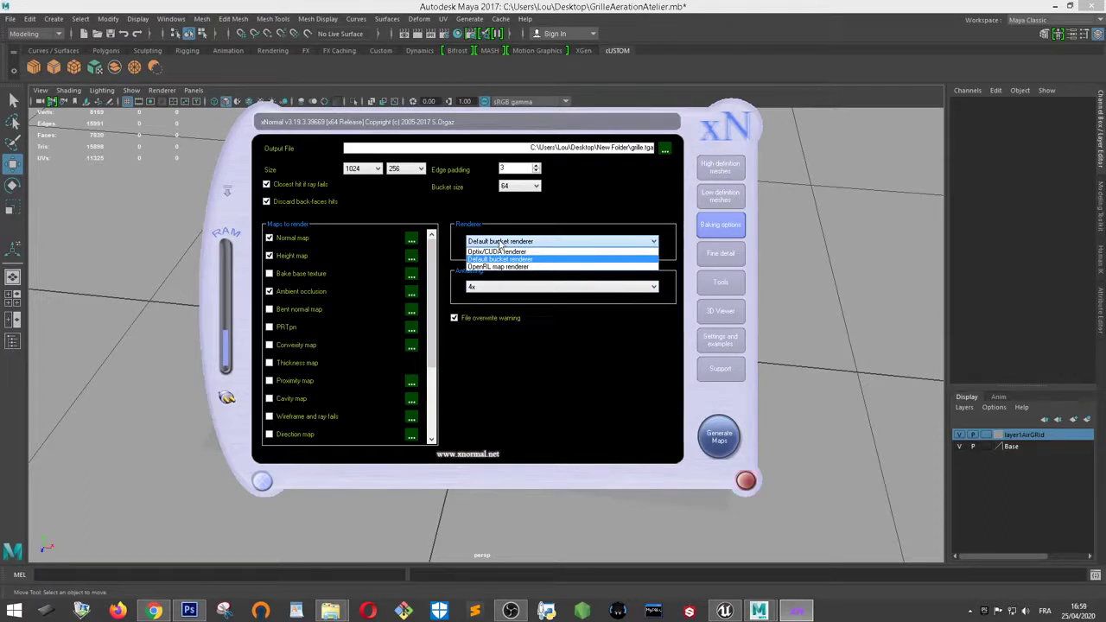
pyautogui.click(454, 249)
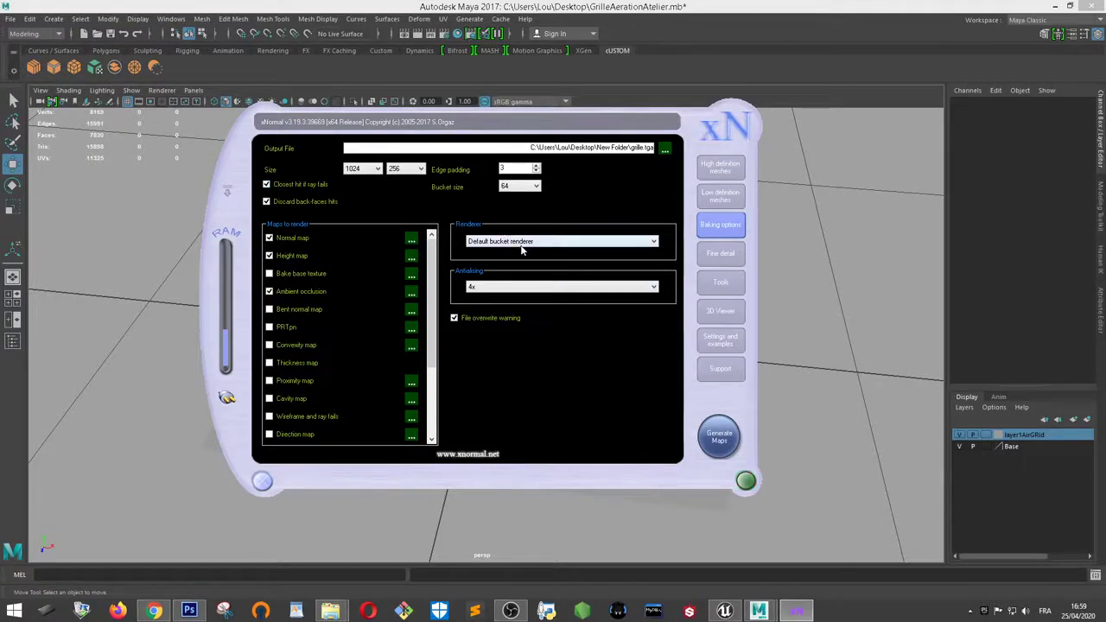
pyautogui.click(718, 436)
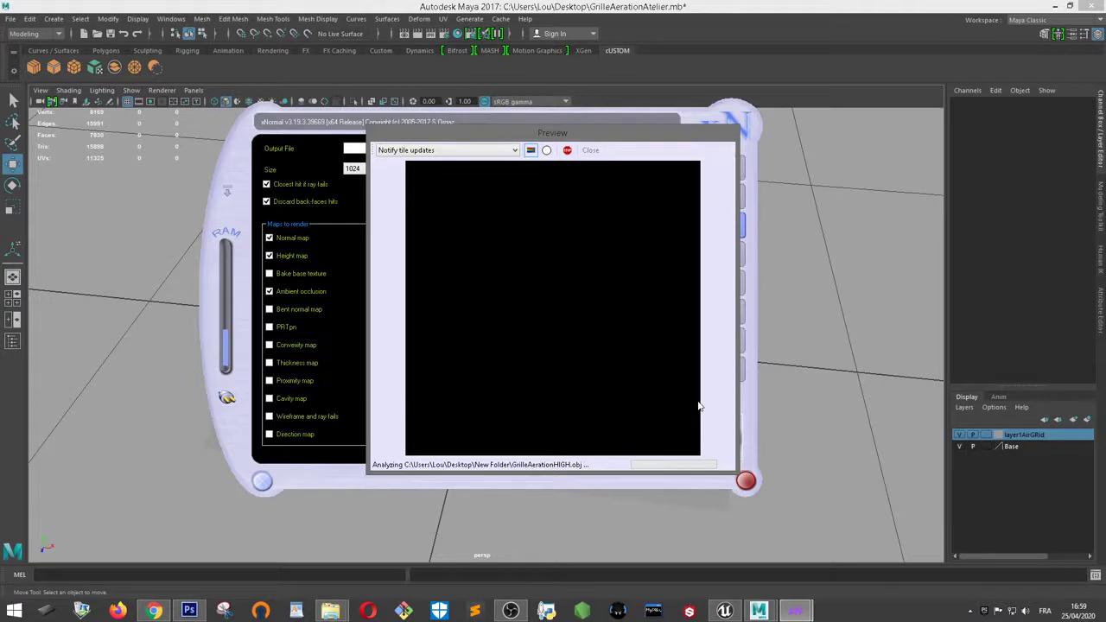
pyautogui.moveTo(566, 139); pyautogui.dragTo(547, 137)
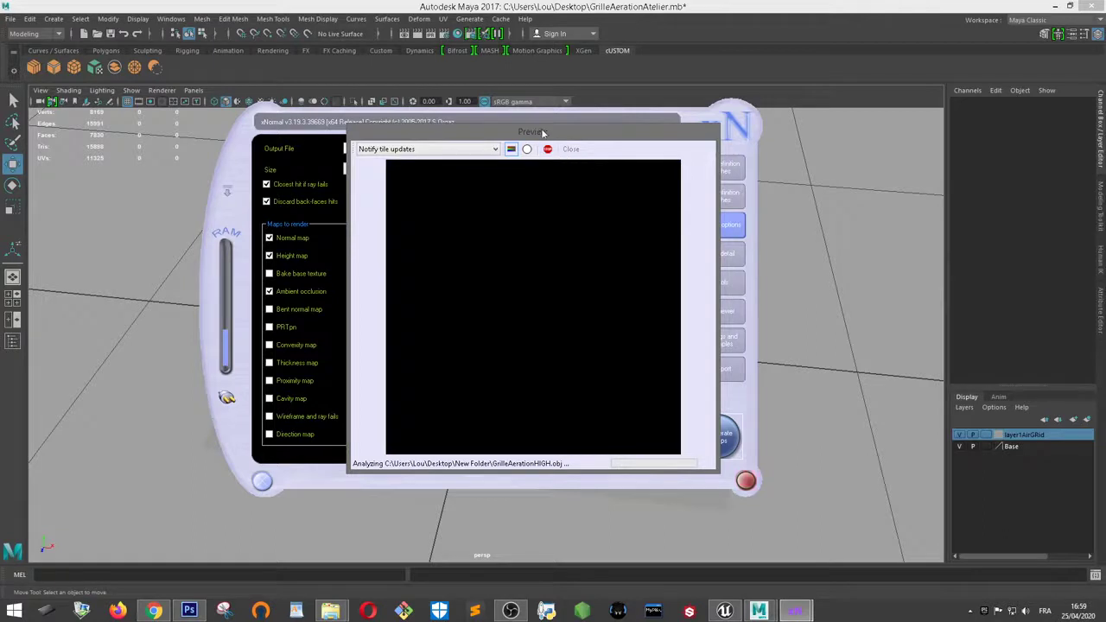
pyautogui.moveTo(544, 132); pyautogui.dragTo(601, 132)
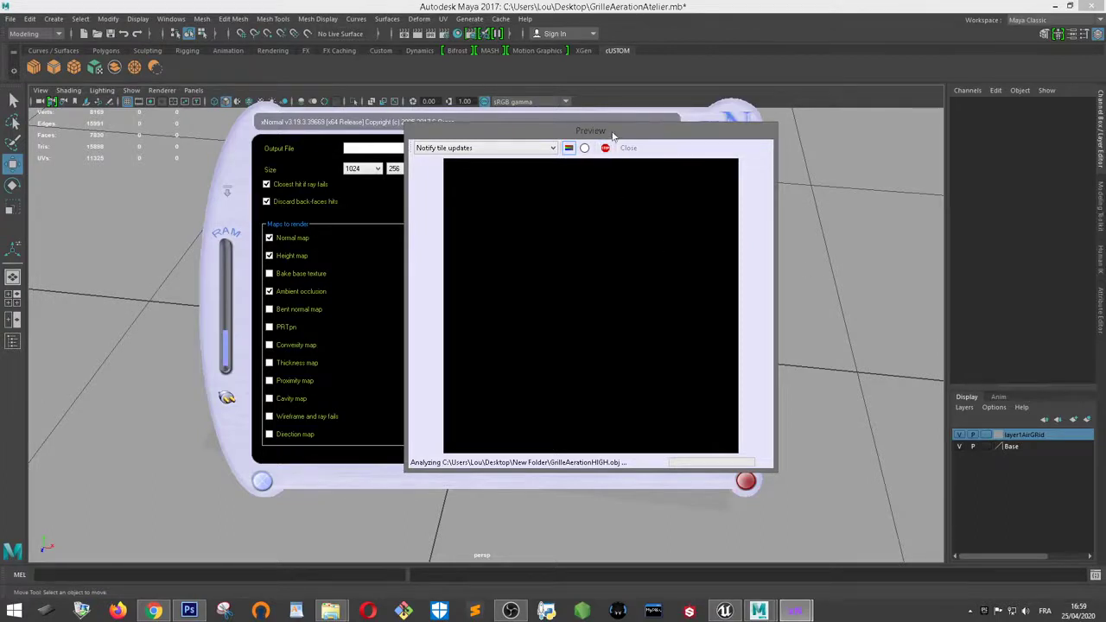
pyautogui.moveTo(606, 132); pyautogui.dragTo(574, 125)
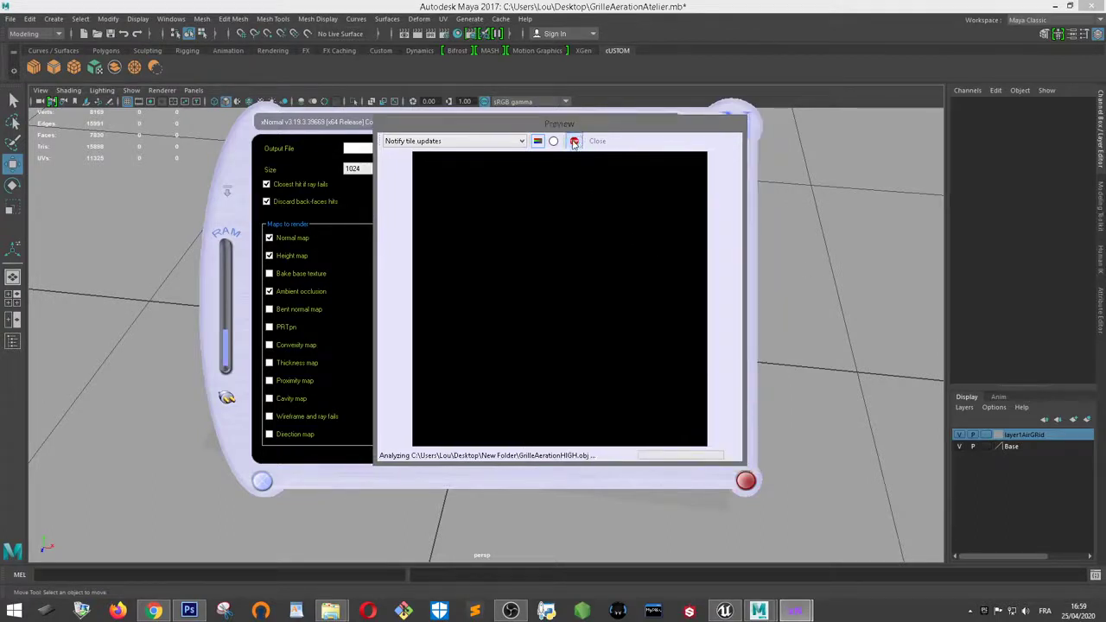
pyautogui.click(574, 142)
pyautogui.click(598, 141)
# Switch to Maya, duplicate the high-poly grille mesh and triangulate the copy
pyautogui.click(881, 269)
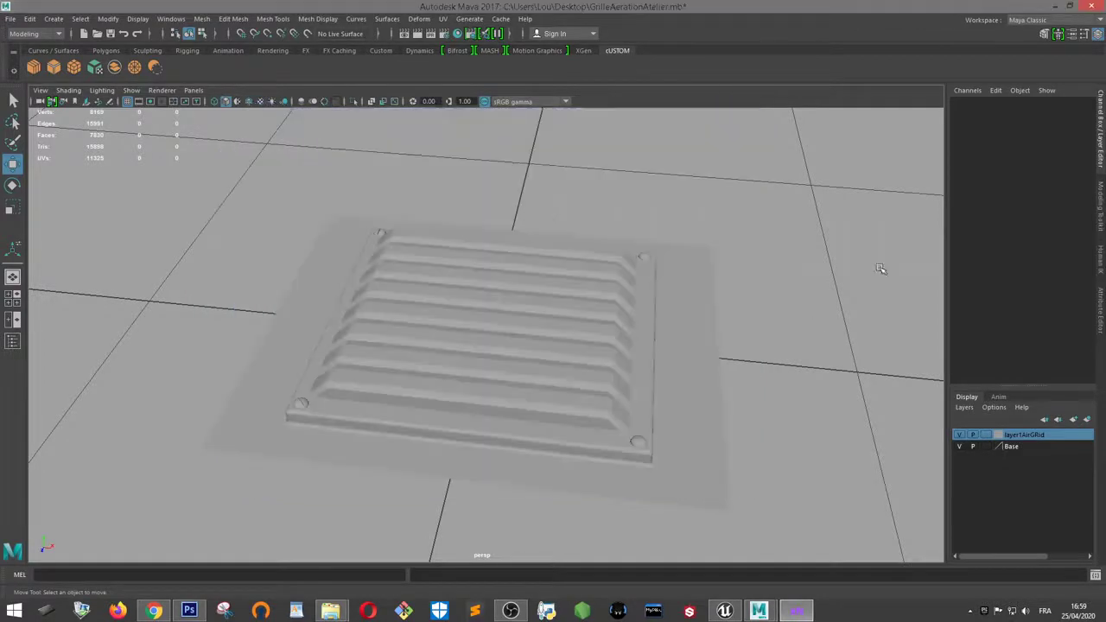
pyautogui.click(551, 332)
pyautogui.keyDown('alt'); pyautogui.moveTo(538, 260); pyautogui.dragTo(562, 307); pyautogui.keyUp('alt')
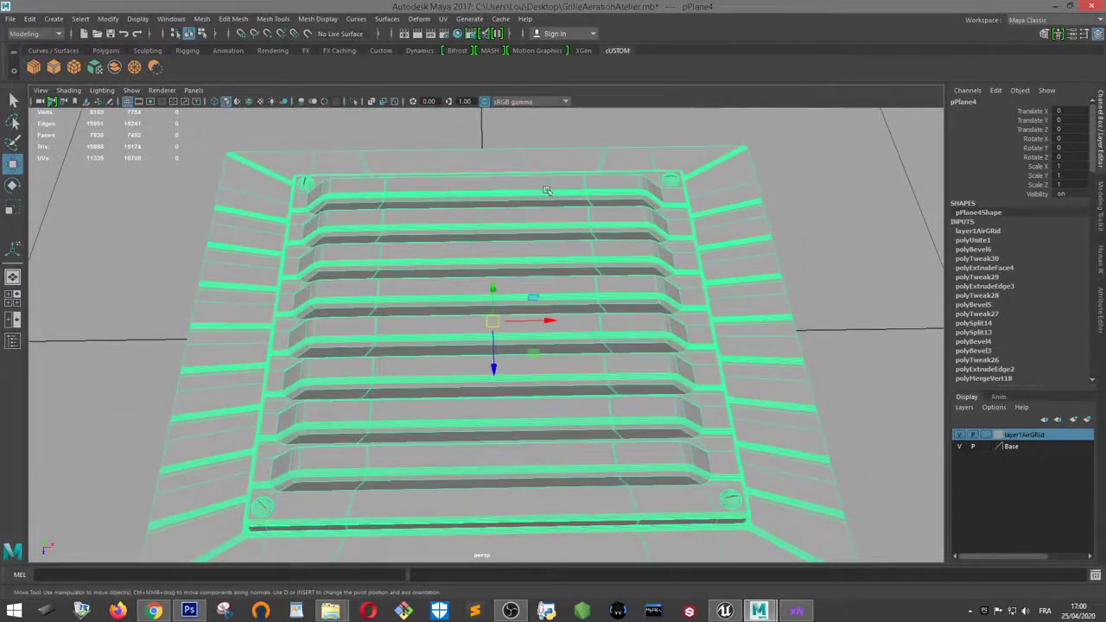
pyautogui.moveTo(547, 190); pyautogui.dragTo(482, 149, button='right')
pyautogui.click(196, 20)
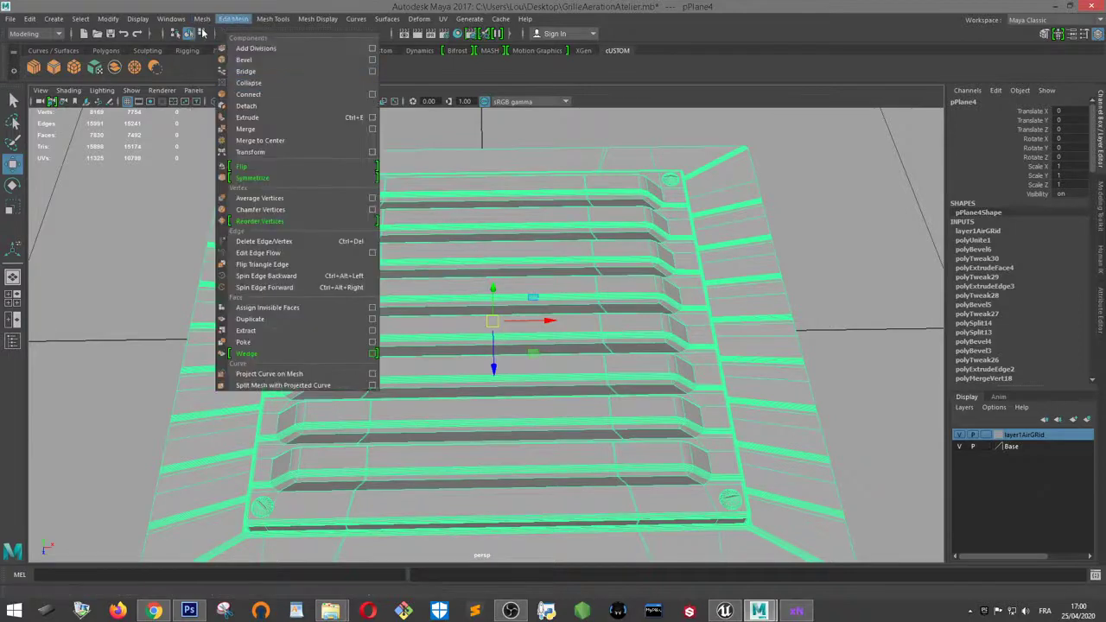
pyautogui.moveTo(201, 21)
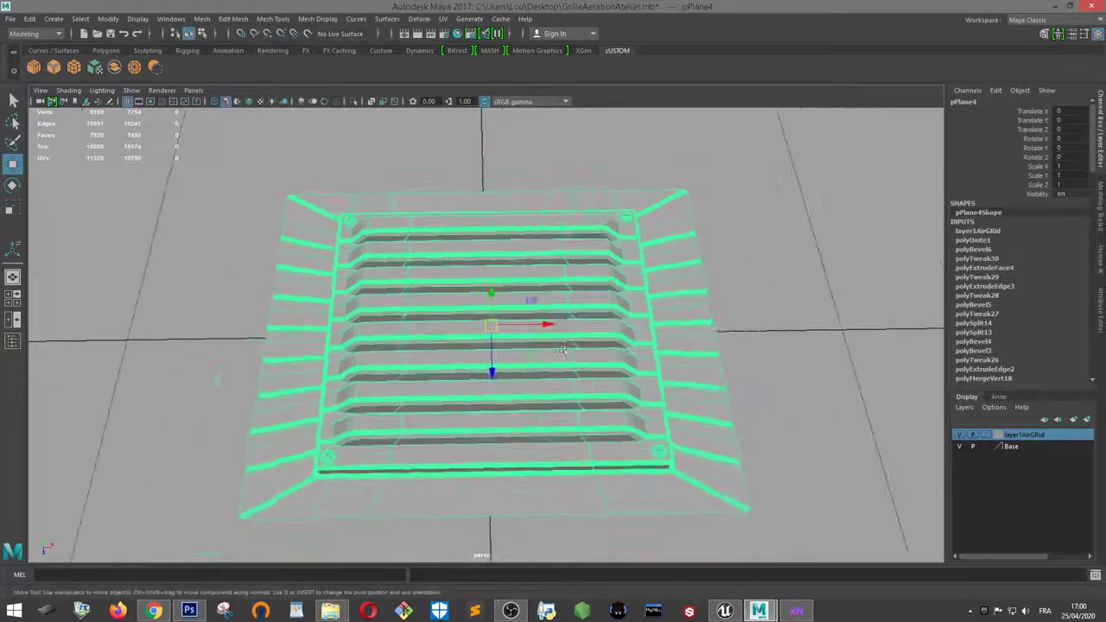
pyautogui.keyDown('alt'); pyautogui.moveTo(484, 323); pyautogui.dragTo(547, 323); pyautogui.keyUp('alt')
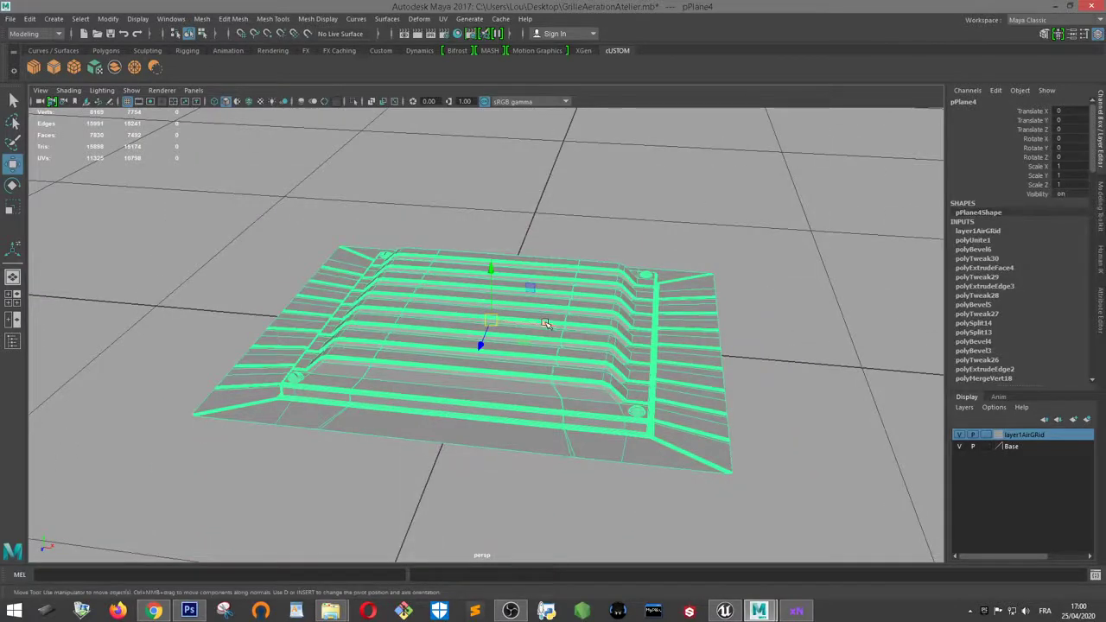
pyautogui.hotkey('ctrl', 'd')
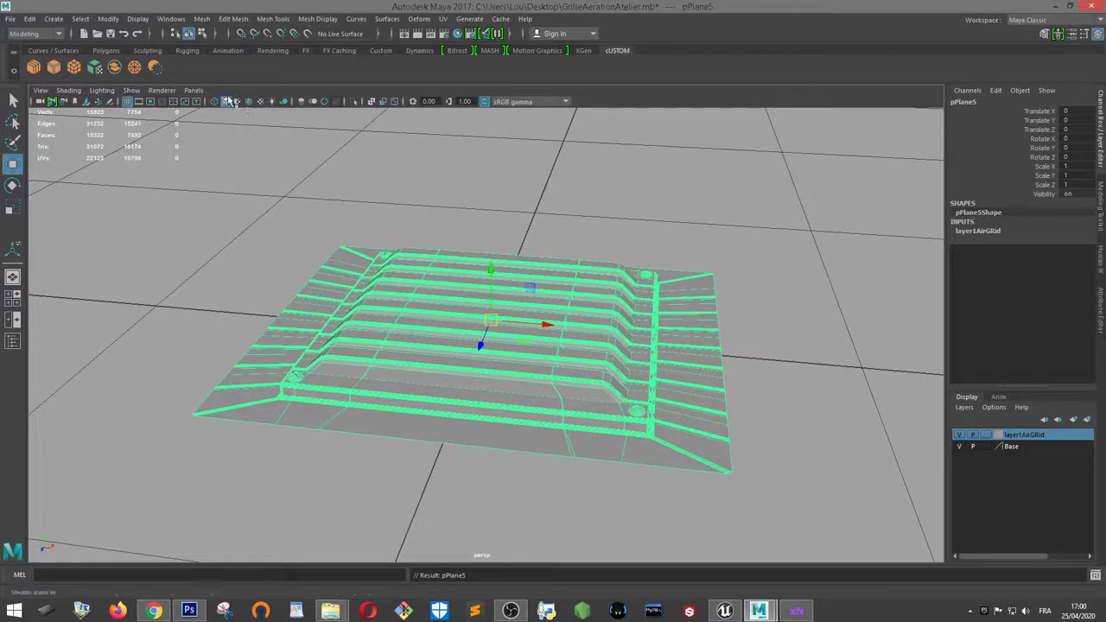
pyautogui.click(202, 18)
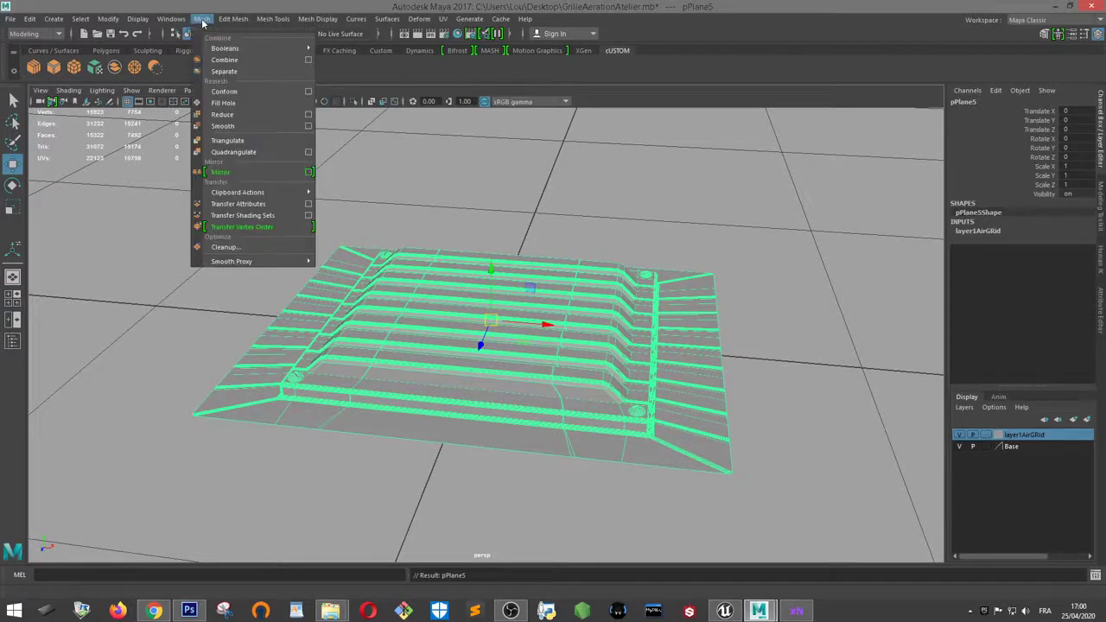
pyautogui.click(250, 141)
pyautogui.click(299, 235)
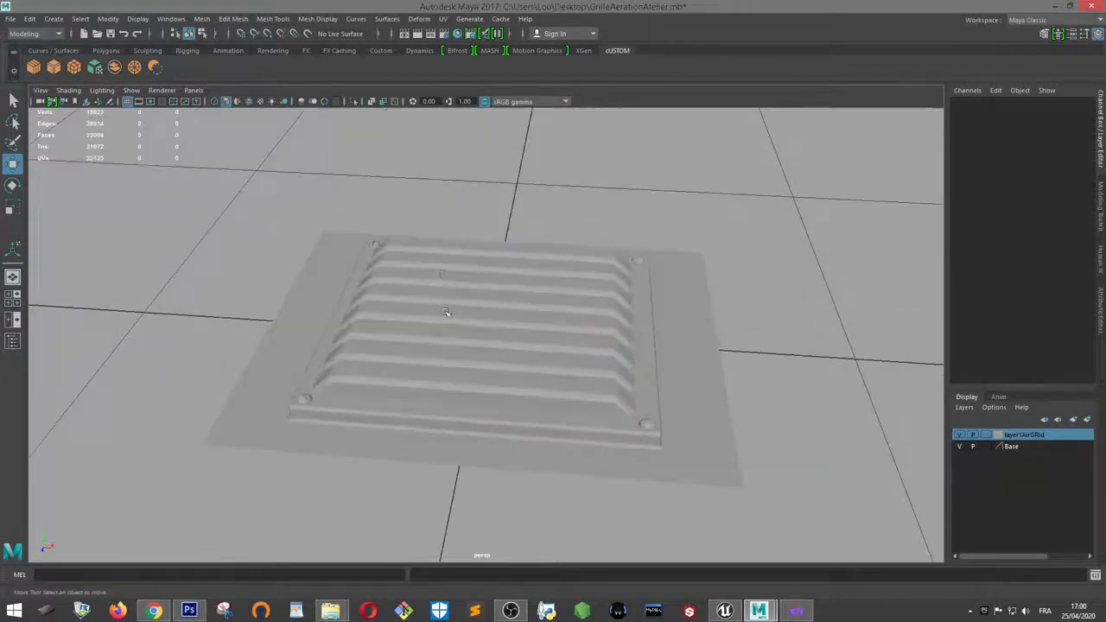
# Export the triangulated grille copy as OBJ, overwriting GrilleAerationHIGH.obj in New Folder
pyautogui.click(444, 277)
pyautogui.keyDown('alt'); pyautogui.moveTo(484, 297); pyautogui.dragTo(534, 242); pyautogui.keyUp('alt')
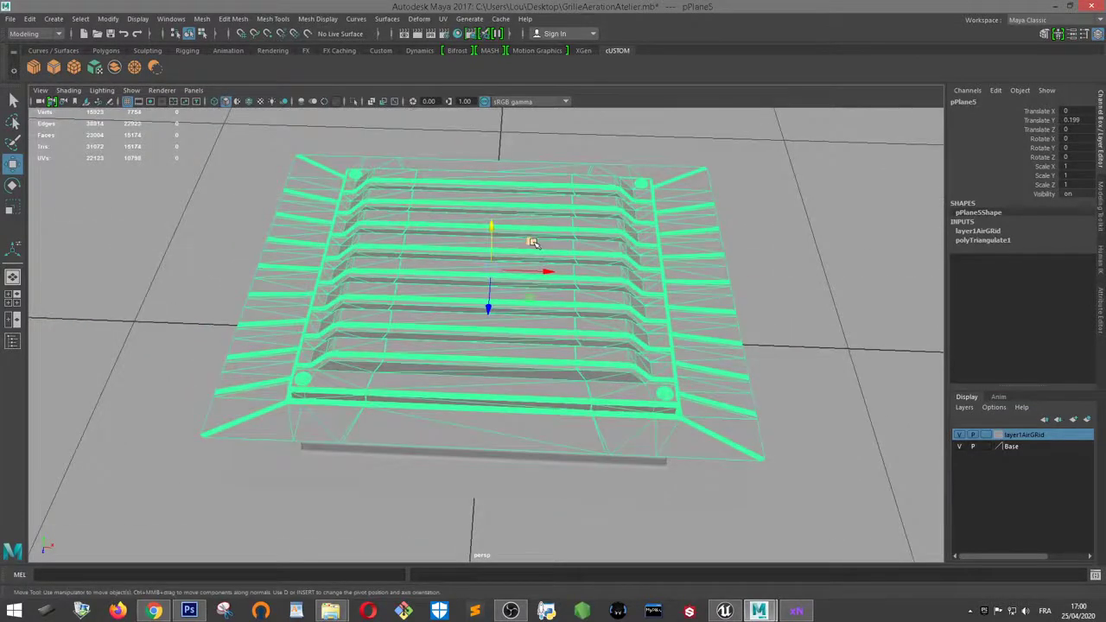
pyautogui.hotkey('ctrl', 'z')
pyautogui.click(12, 19)
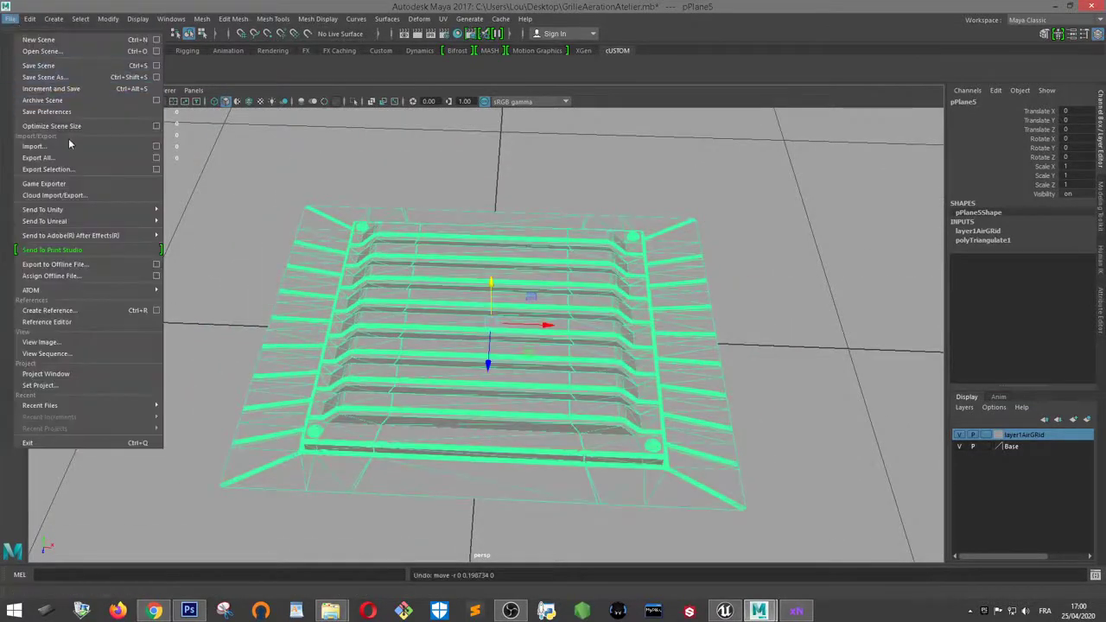
pyautogui.click(75, 166)
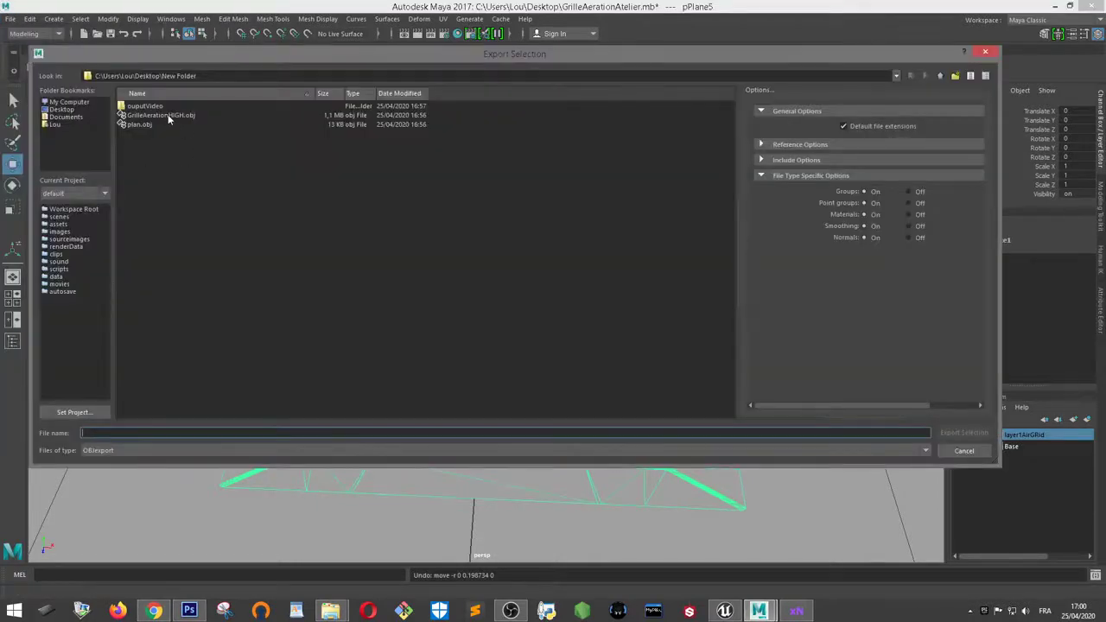
pyautogui.doubleClick(165, 115)
pyautogui.click(492, 275)
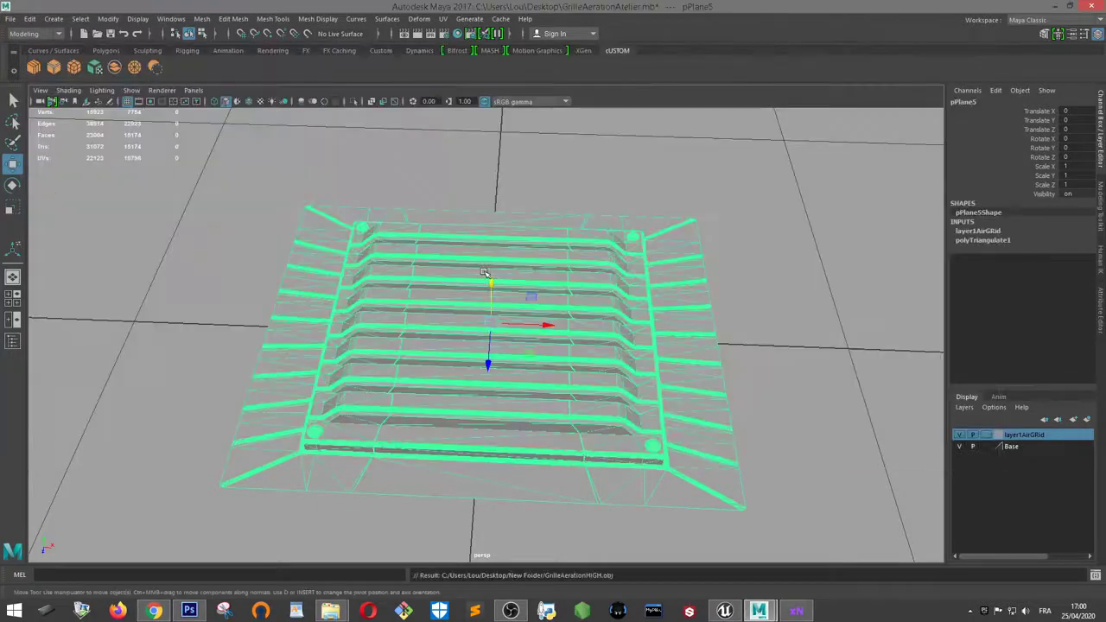
# Switch to xNormal and clear all meshes from the high definition list
pyautogui.click(794, 612)
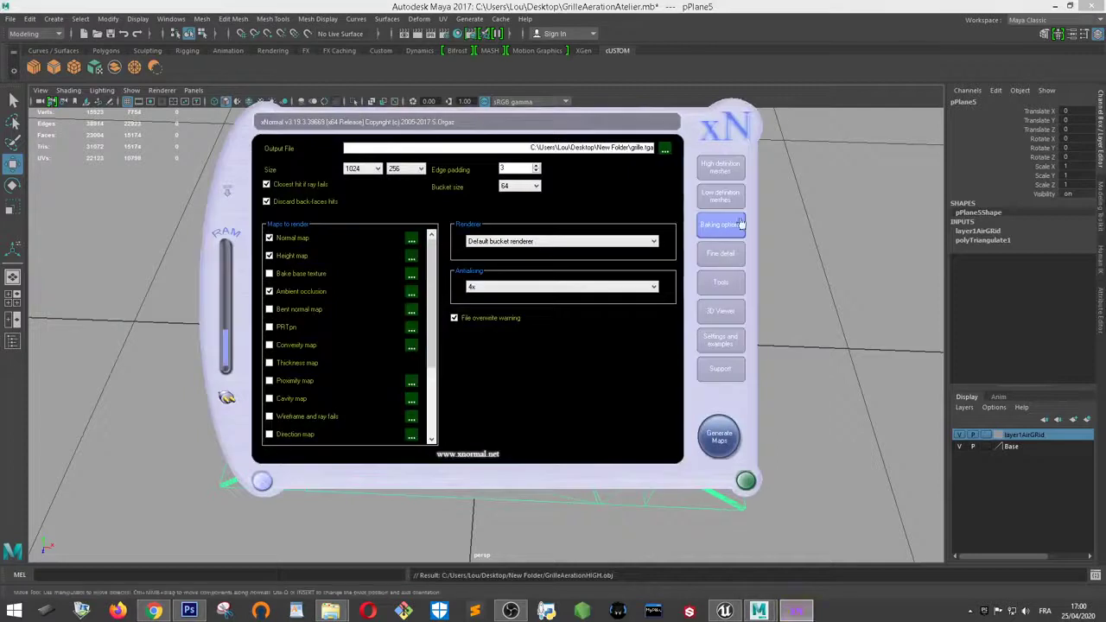
pyautogui.click(724, 168)
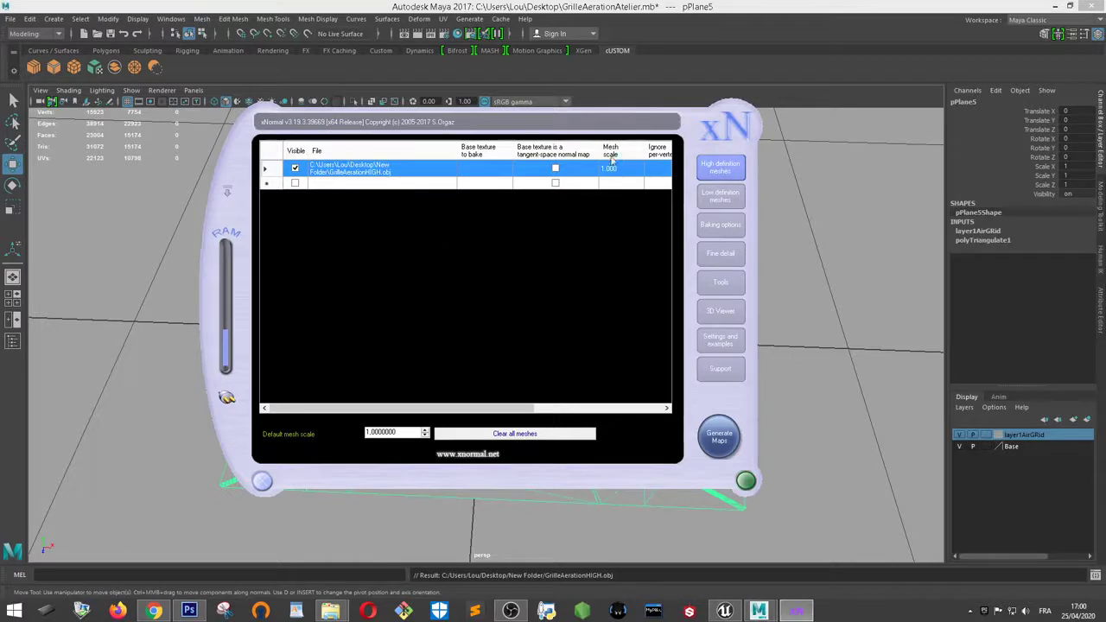
pyautogui.click(479, 434)
# Add the re-exported GrilleAerationHIGH.obj from New Folder to the high definition meshes
pyautogui.rightClick(534, 192)
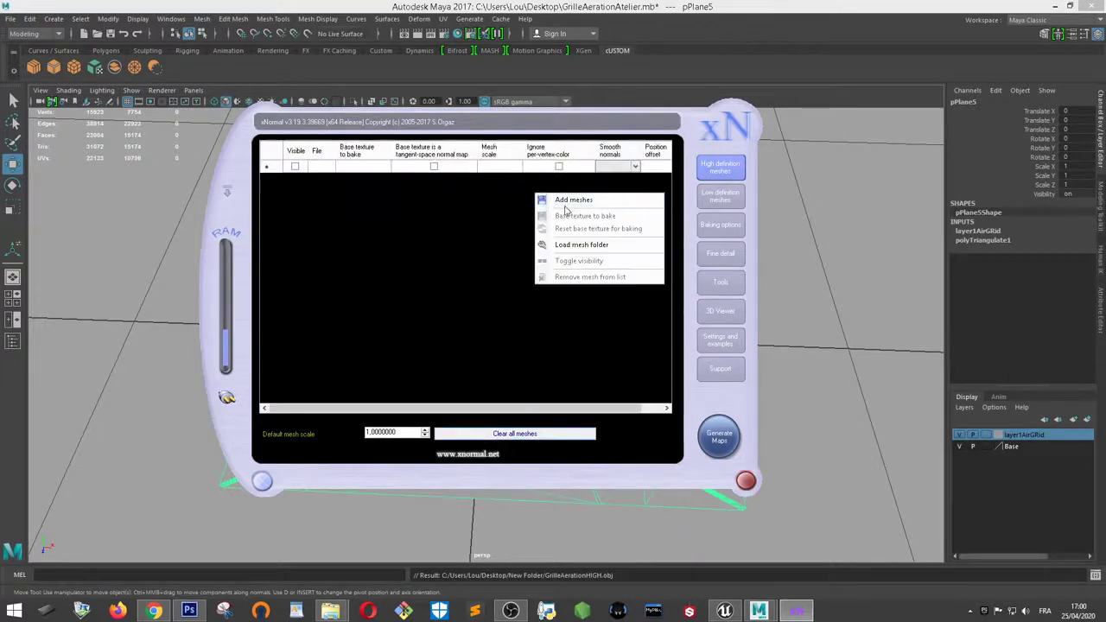
pyautogui.click(562, 208)
pyautogui.click(322, 105)
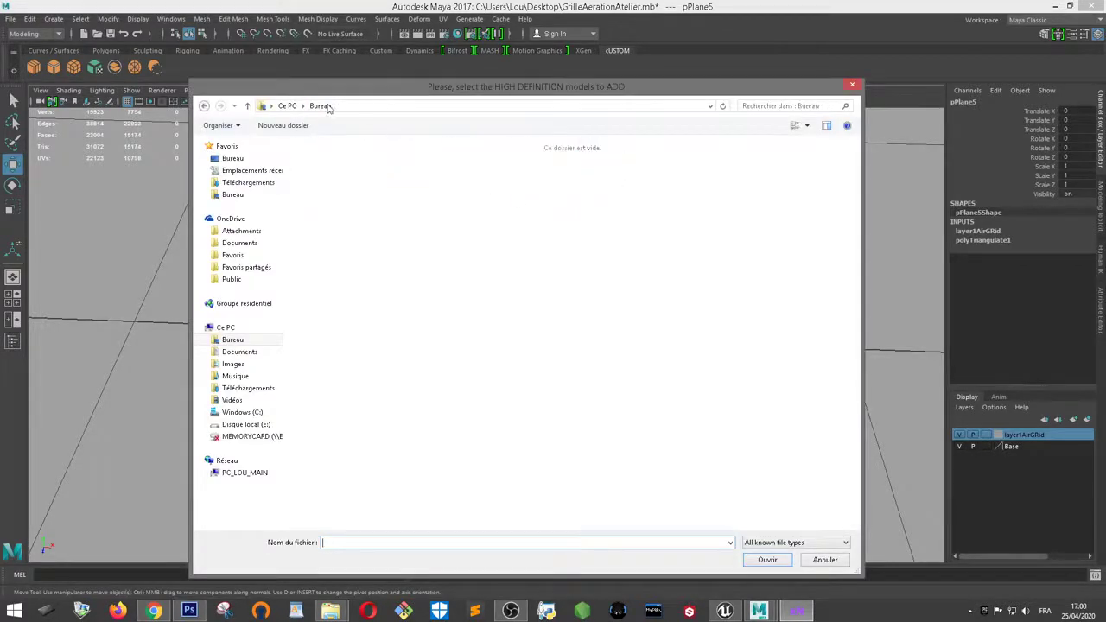
pyautogui.scroll(-4, 670, 316)
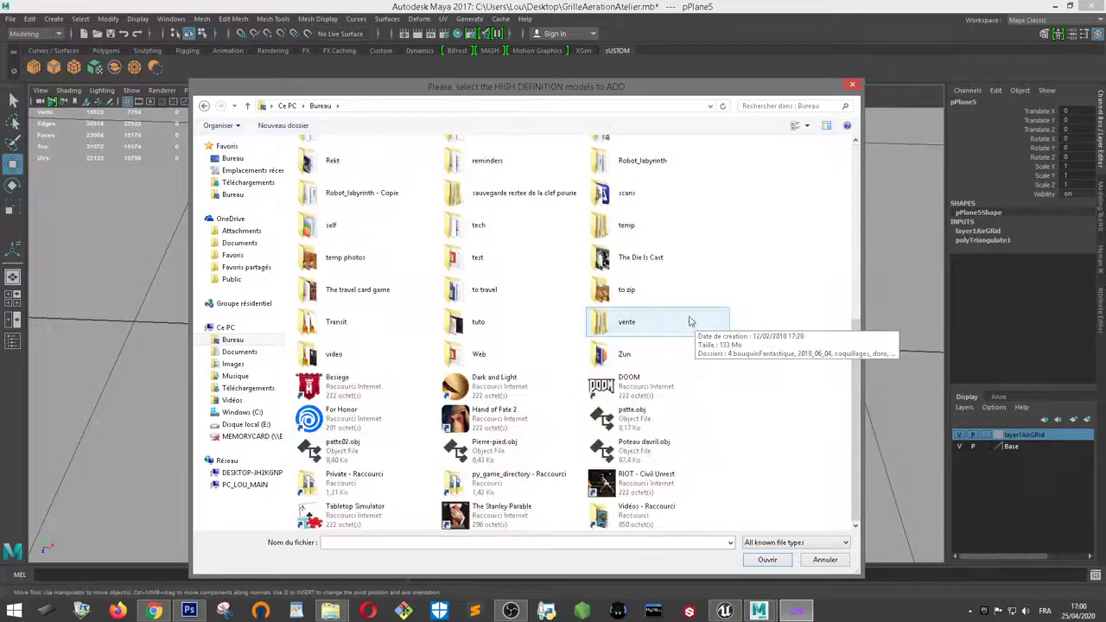
pyautogui.scroll(1, 495, 294)
pyautogui.scroll(1, 496, 294)
pyautogui.click(205, 106)
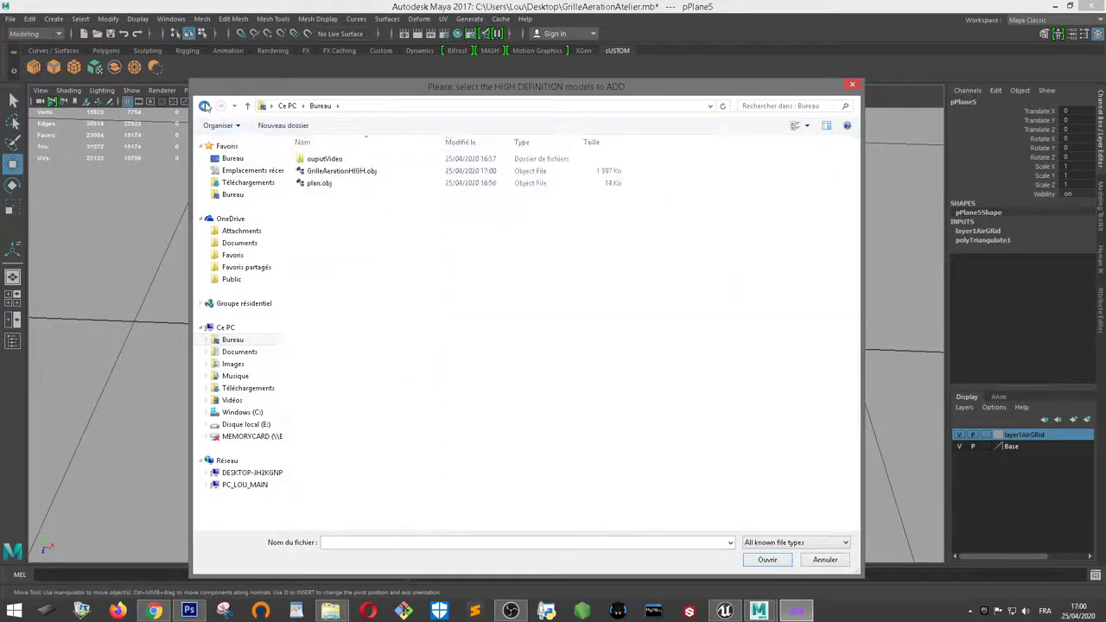
pyautogui.doubleClick(339, 171)
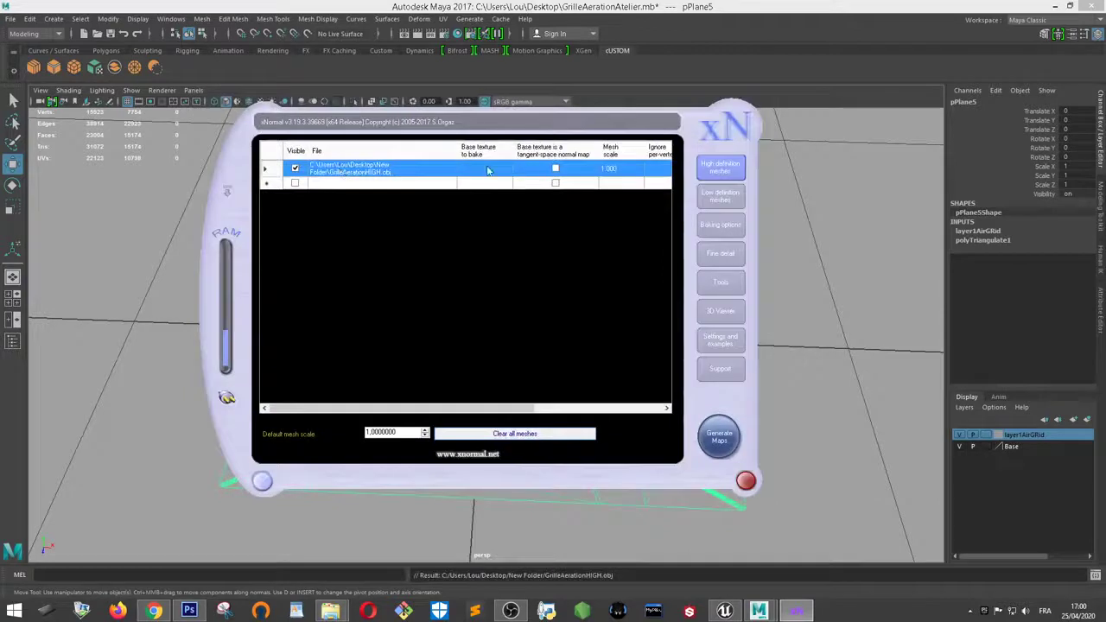
# Set the bake size to 1024 by 1024 and generate the normal, height and ambient occlusion maps for the grille
pyautogui.click(737, 207)
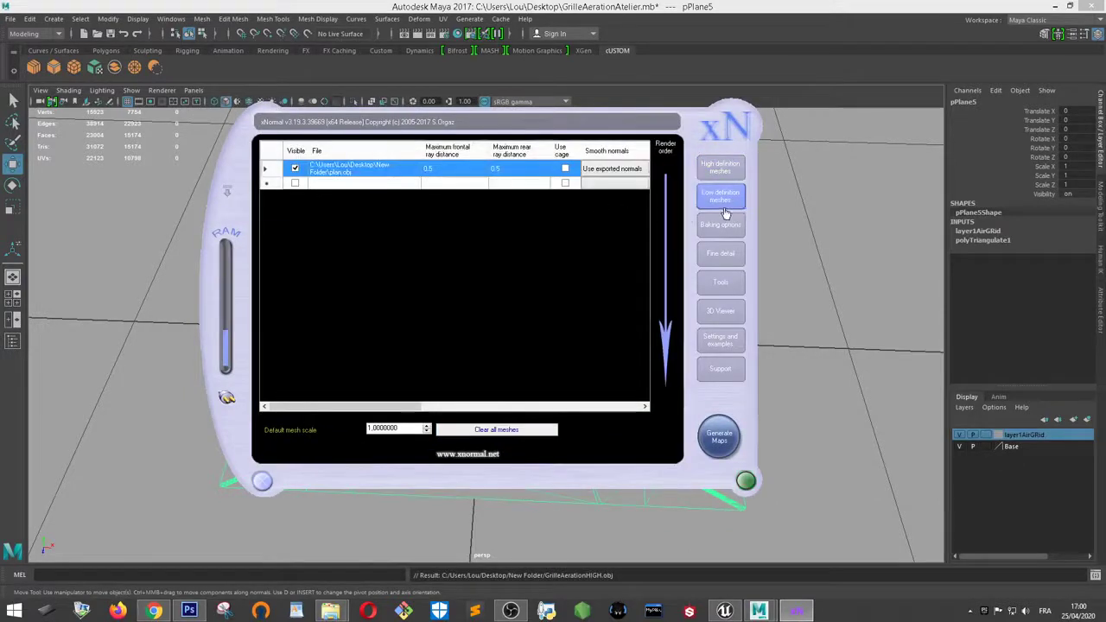
pyautogui.click(728, 226)
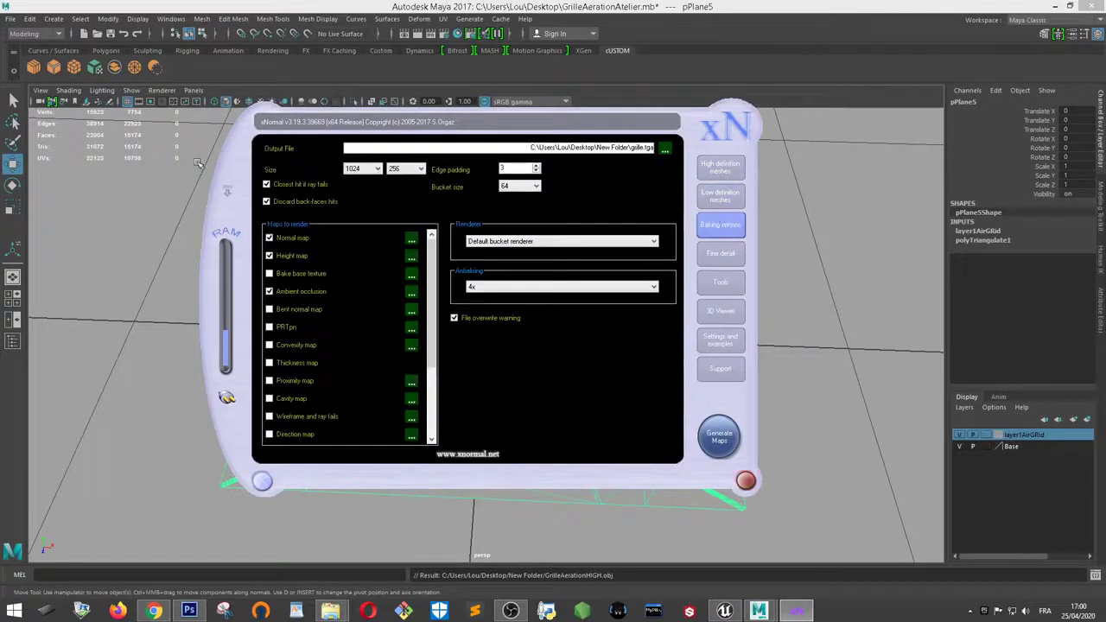
pyautogui.click(404, 171)
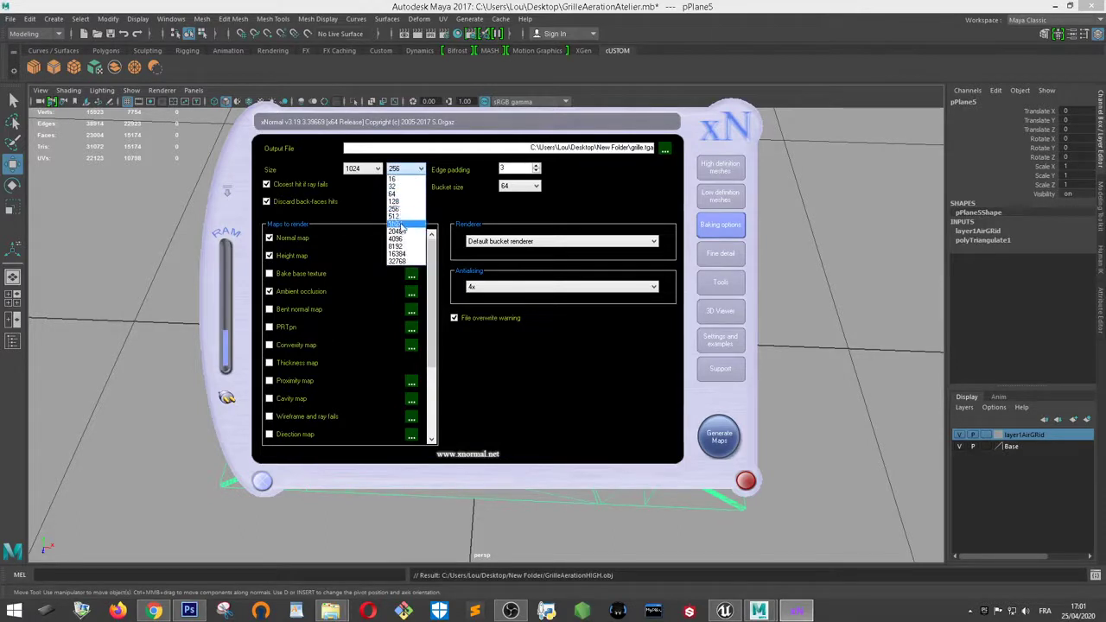
pyautogui.click(399, 225)
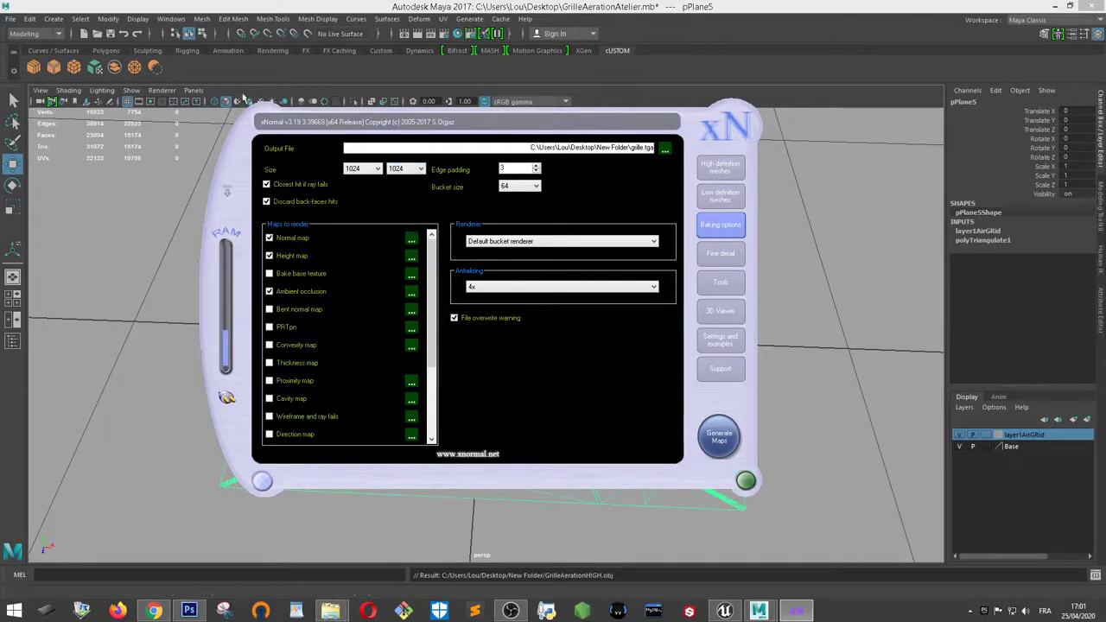
pyautogui.click(717, 437)
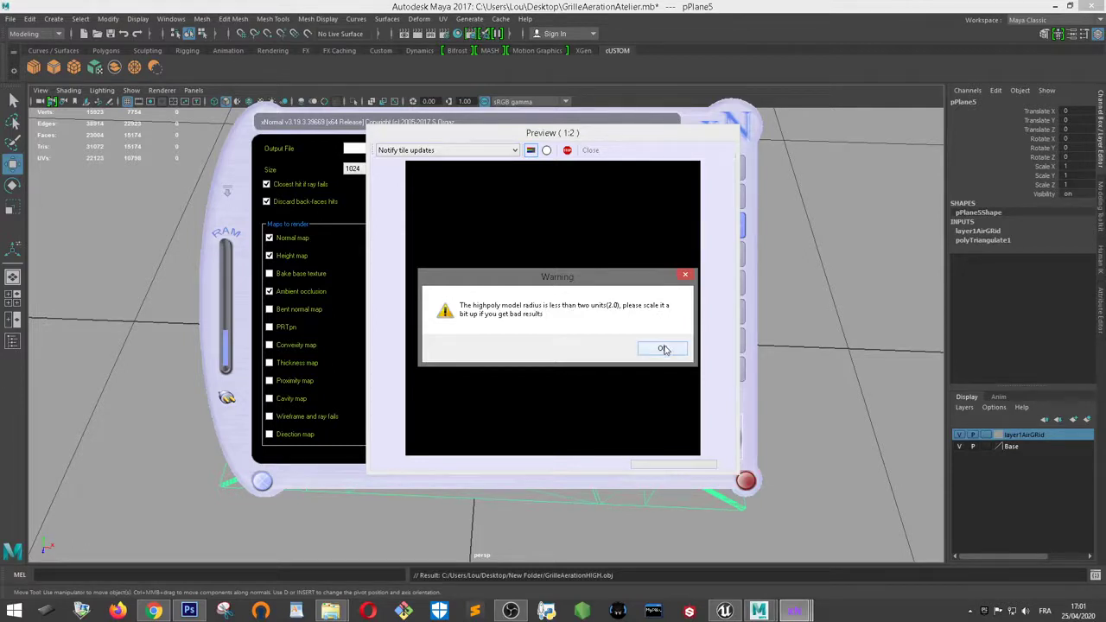
pyautogui.click(666, 351)
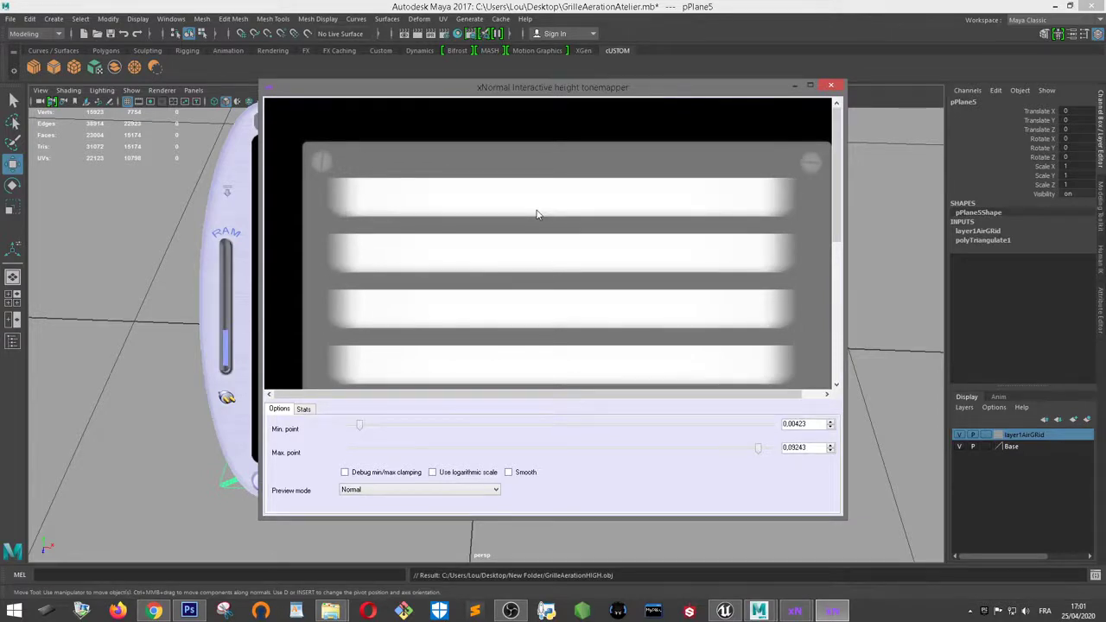
# Enlarge the height tonemapper, compare the whole grille height map with Smooth on and off, and close it with Smooth off
pyautogui.moveTo(847, 520); pyautogui.dragTo(946, 538)
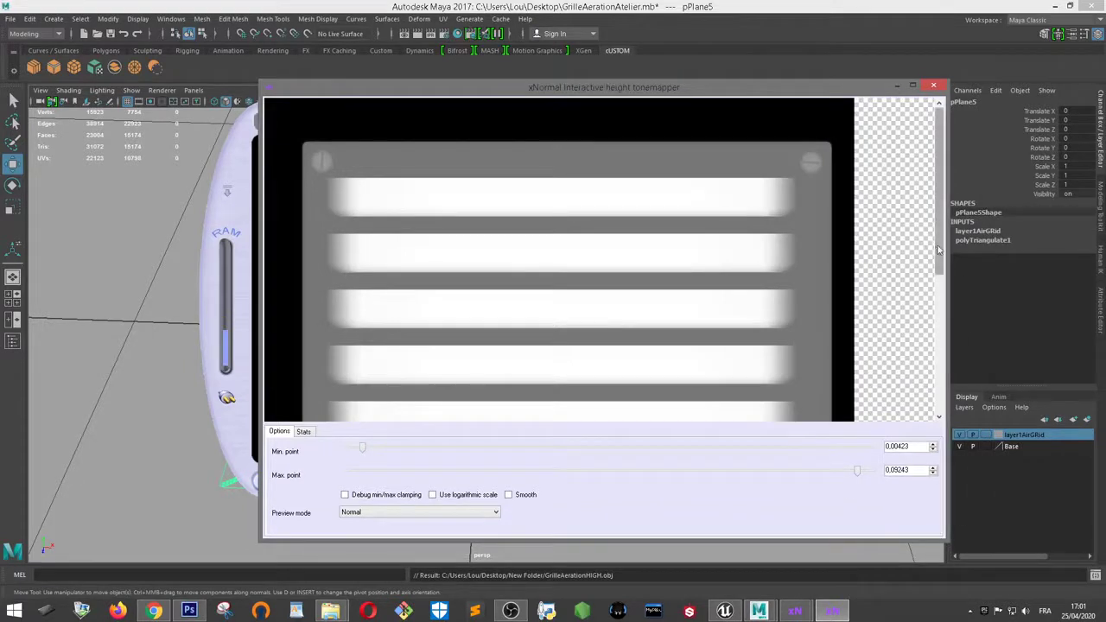
pyautogui.moveTo(939, 199); pyautogui.dragTo(938, 341)
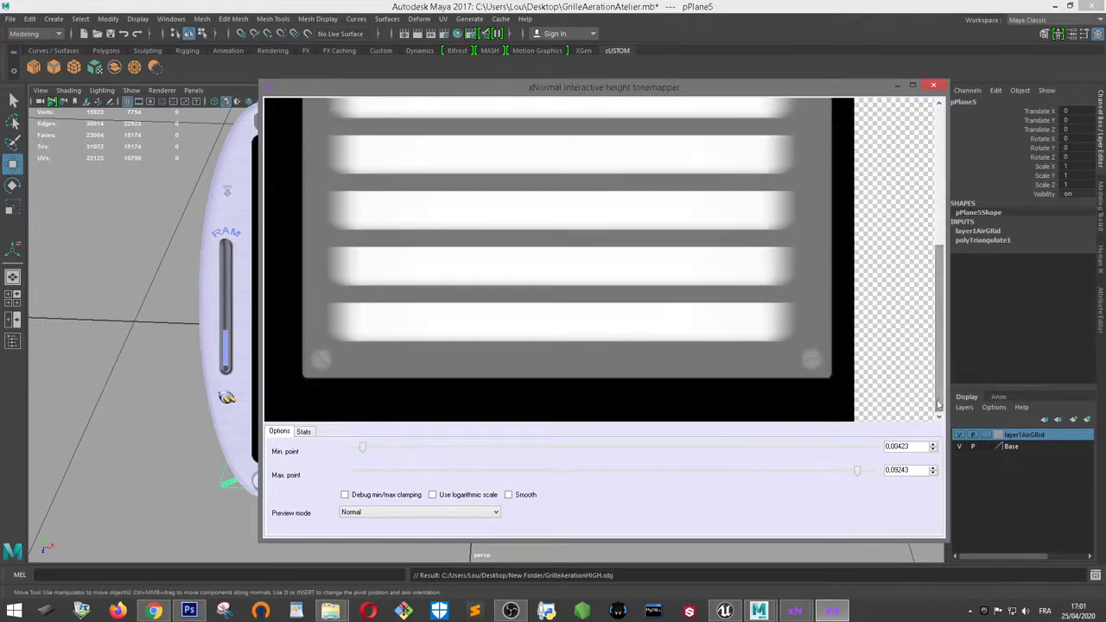
pyautogui.click(509, 496)
pyautogui.click(510, 495)
pyautogui.click(512, 496)
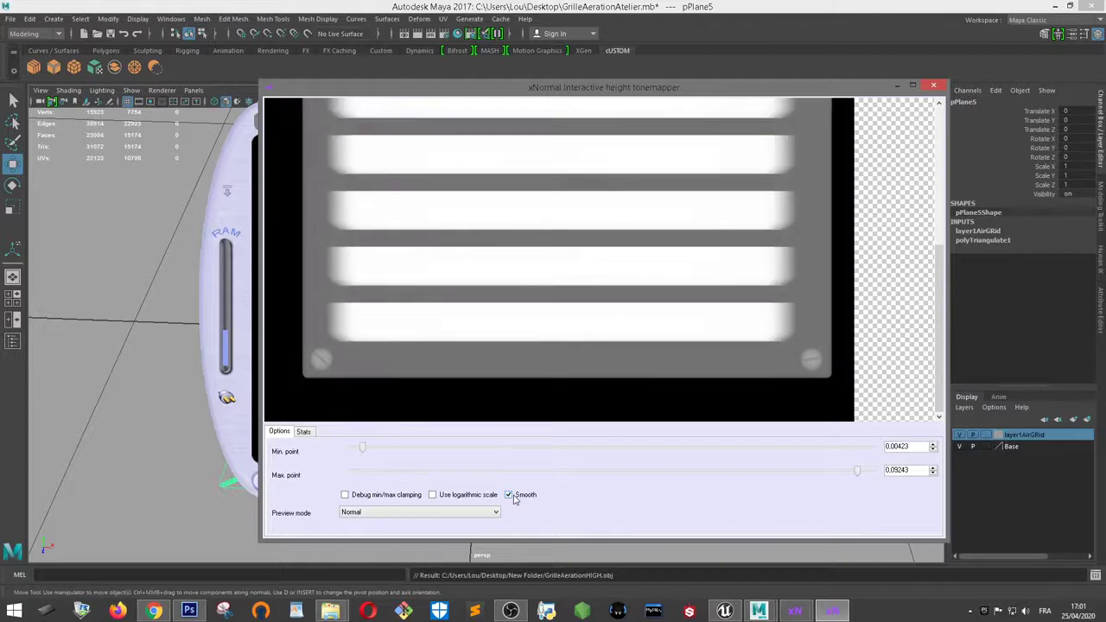
pyautogui.click(512, 496)
pyautogui.click(512, 497)
pyautogui.click(512, 496)
pyautogui.click(512, 496)
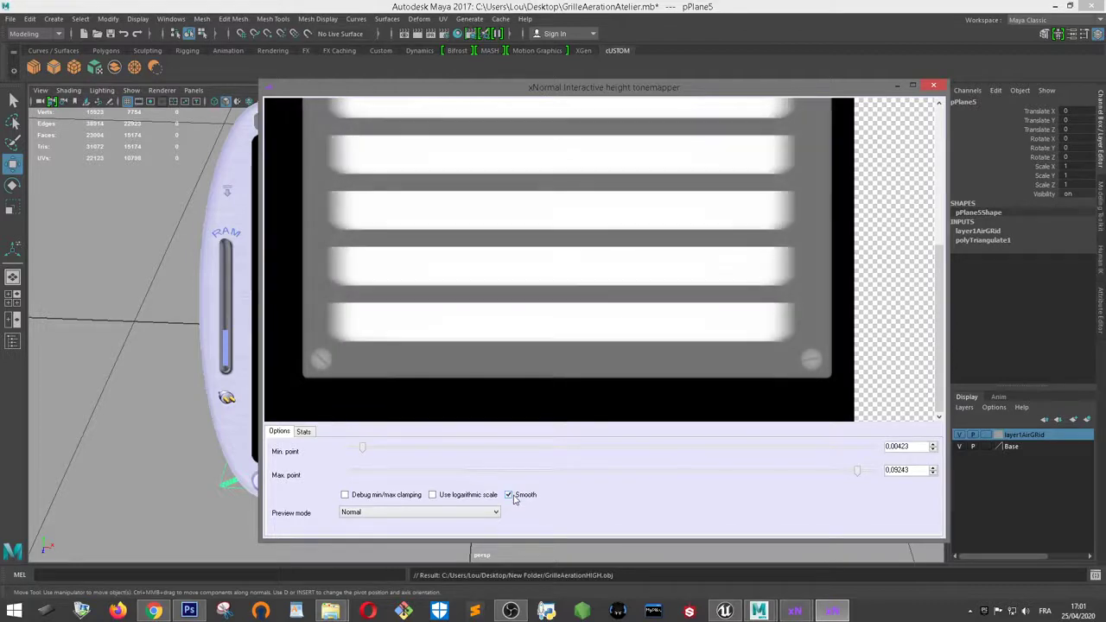
pyautogui.click(512, 496)
pyautogui.click(512, 496)
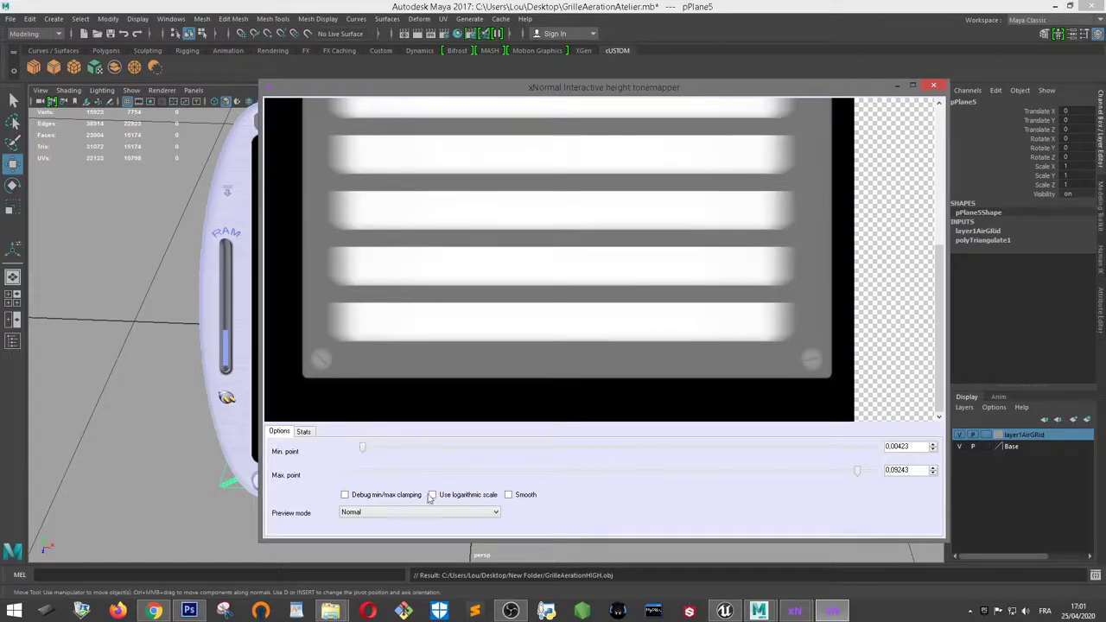
pyautogui.click(933, 85)
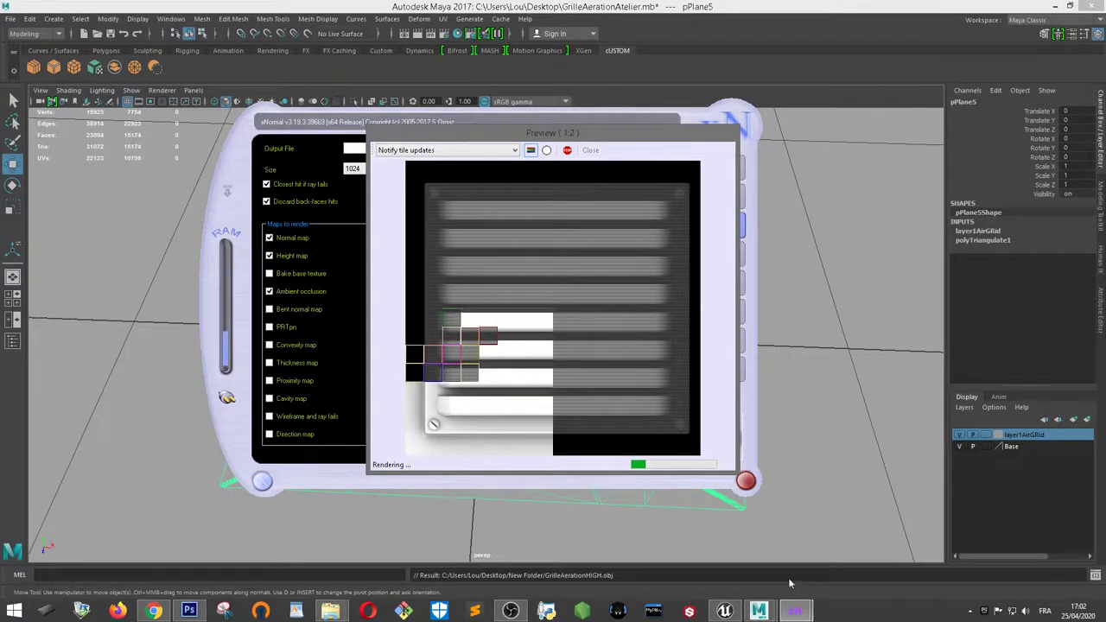
# Switch to Unreal Editor and examine the textured grille plane from several angles and distances
pyautogui.moveTo(762, 612)
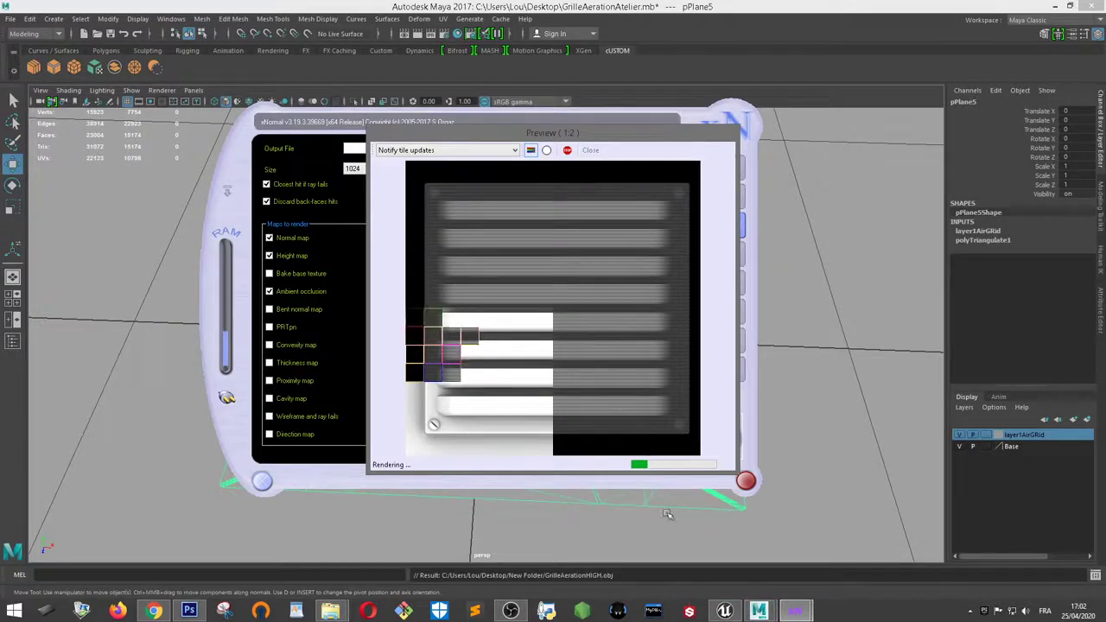
pyautogui.click(724, 611)
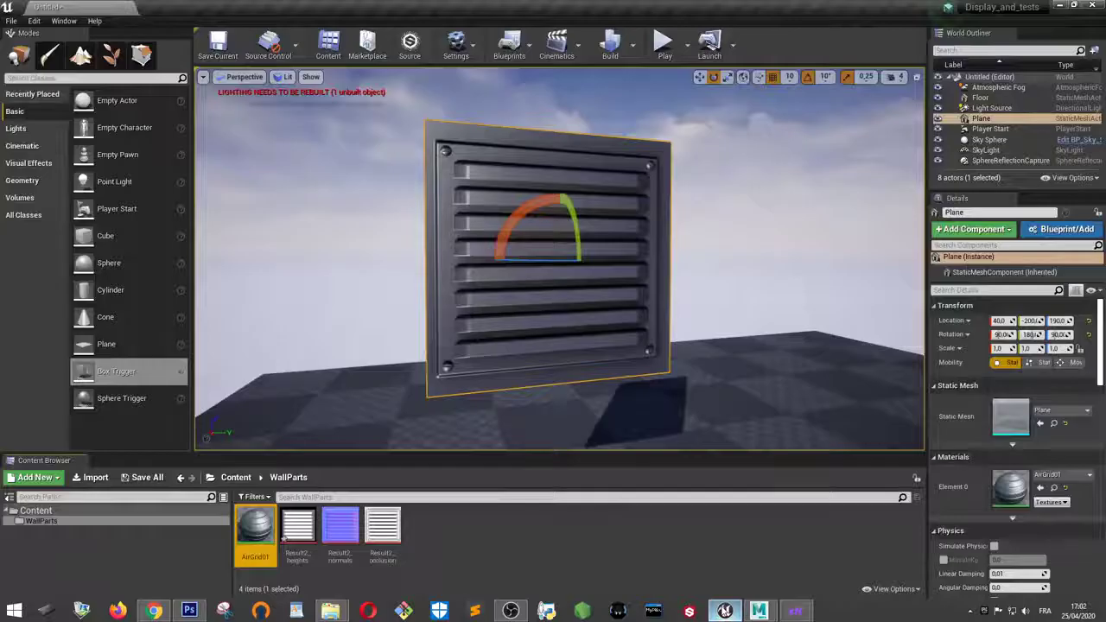
pyautogui.keyDown('alt'); pyautogui.moveTo(699, 239); pyautogui.dragTo(553, 251); pyautogui.keyUp('alt')
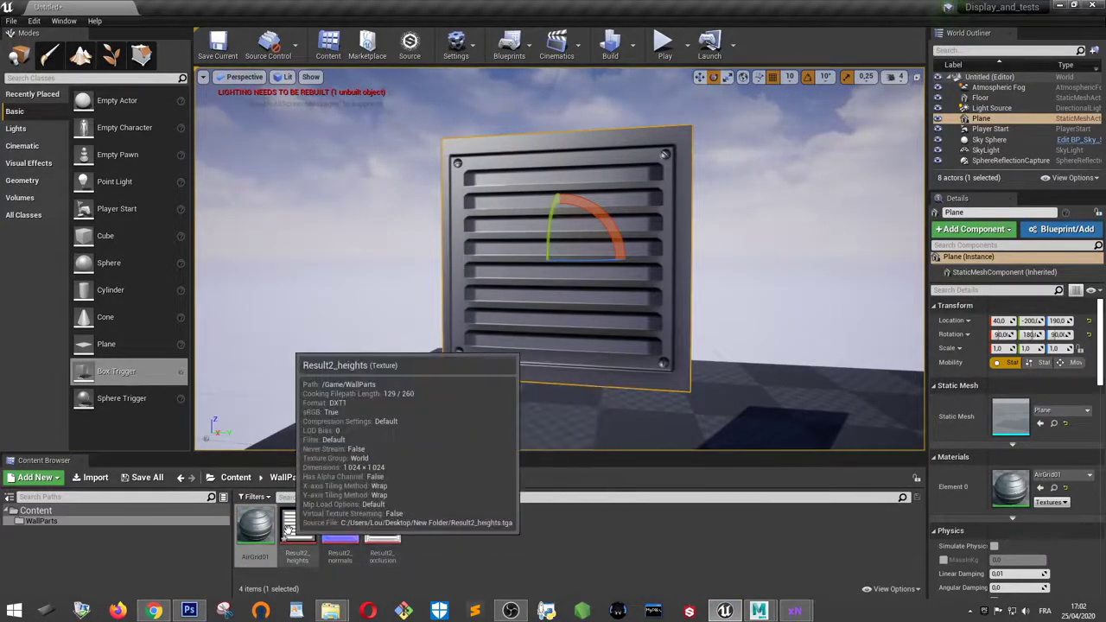
pyautogui.moveTo(517, 250)
pyautogui.keyDown('alt'); pyautogui.mouseDown()
pyautogui.moveTo(605, 251)
pyautogui.moveTo(519, 252)
pyautogui.mouseUp(); pyautogui.keyUp('alt')
pyautogui.click(819, 205)
pyautogui.scroll(-5, 819, 204)
pyautogui.keyDown('alt'); pyautogui.moveTo(793, 250); pyautogui.dragTo(683, 219); pyautogui.keyUp('alt')
pyautogui.keyDown('alt'); pyautogui.moveTo(683, 219); pyautogui.dragTo(761, 220, button='right'); pyautogui.keyUp('alt')
pyautogui.keyDown('alt'); pyautogui.moveTo(532, 234); pyautogui.dragTo(523, 270); pyautogui.keyUp('alt')
pyautogui.click(532, 270)
pyautogui.press('f')
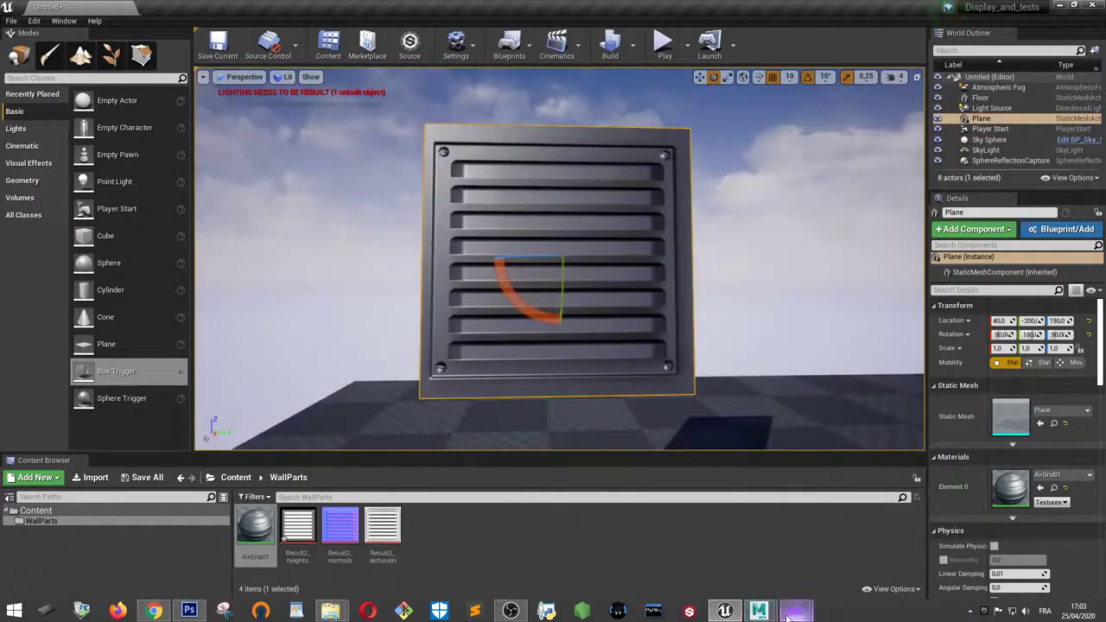
# Switch to xNormal, check the rendering progress and move the bake preview window aside
pyautogui.click(840, 544)
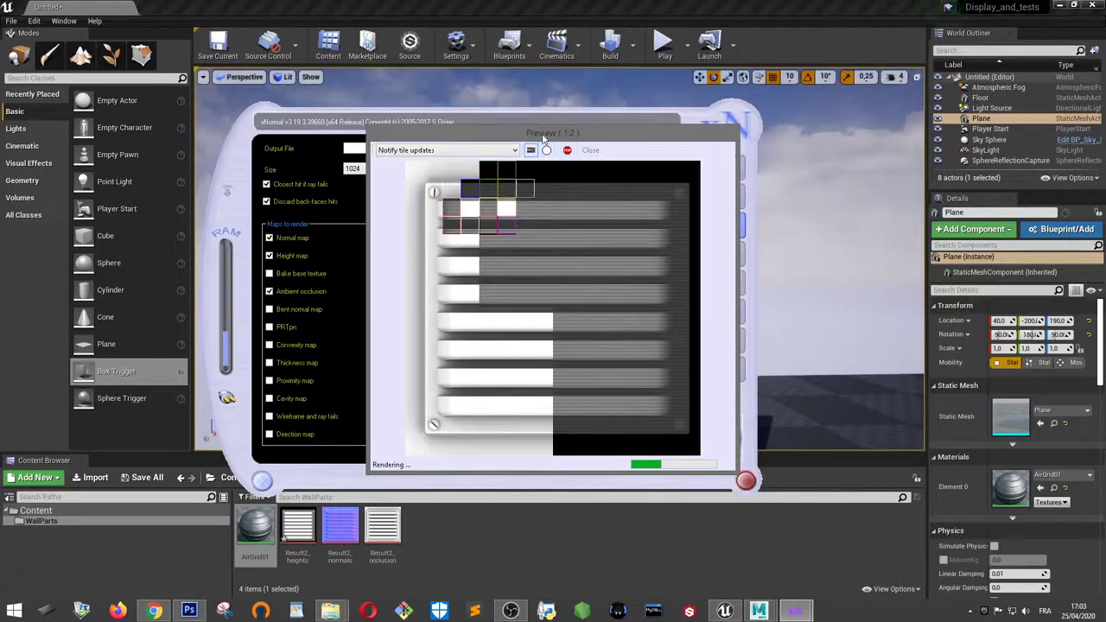
pyautogui.moveTo(542, 138); pyautogui.dragTo(594, 147)
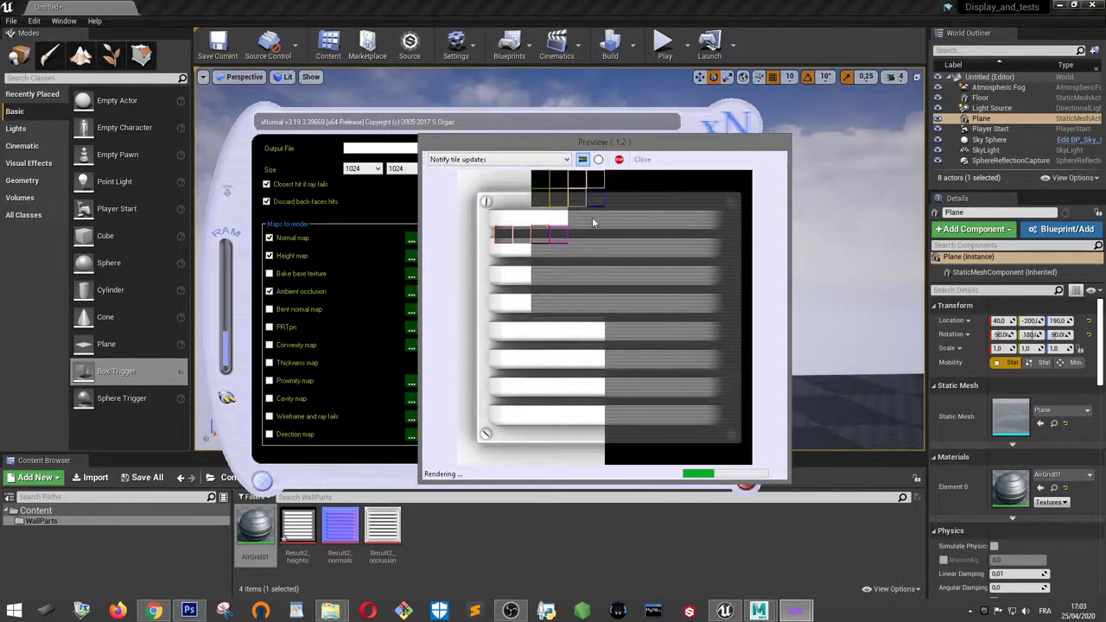
# Switch to Unreal Editor, open the AirGrid01 material from WallParts and preview it on a cube
pyautogui.click(715, 537)
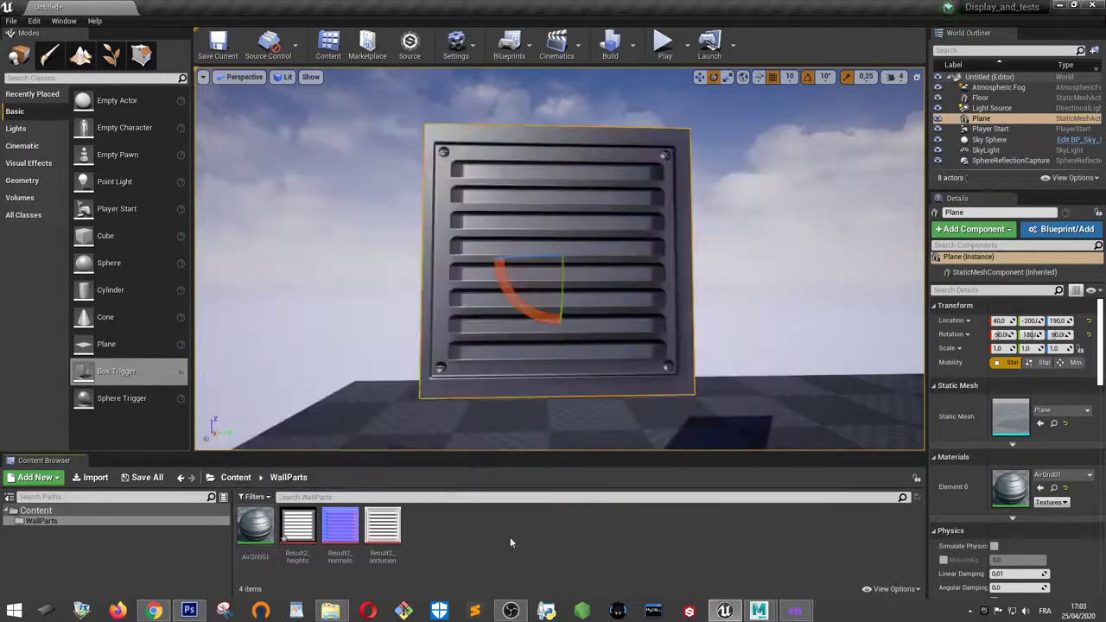
pyautogui.doubleClick(256, 529)
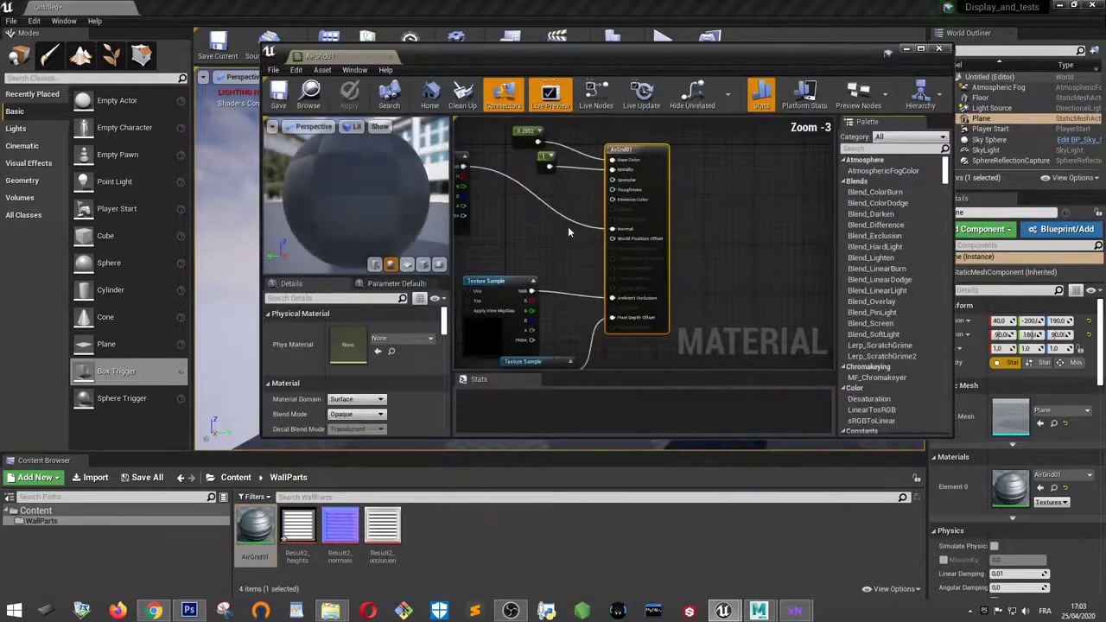
pyautogui.click(634, 182)
pyautogui.scroll(3, 634, 183)
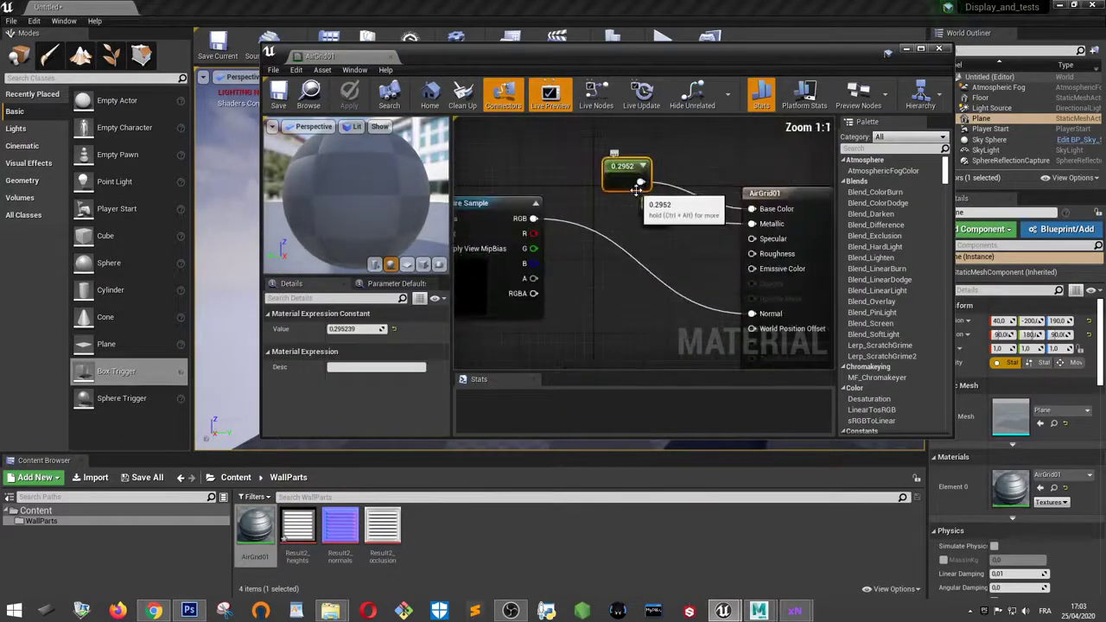
pyautogui.click(424, 265)
pyautogui.moveTo(383, 218); pyautogui.dragTo(445, 208)
pyautogui.click(781, 191)
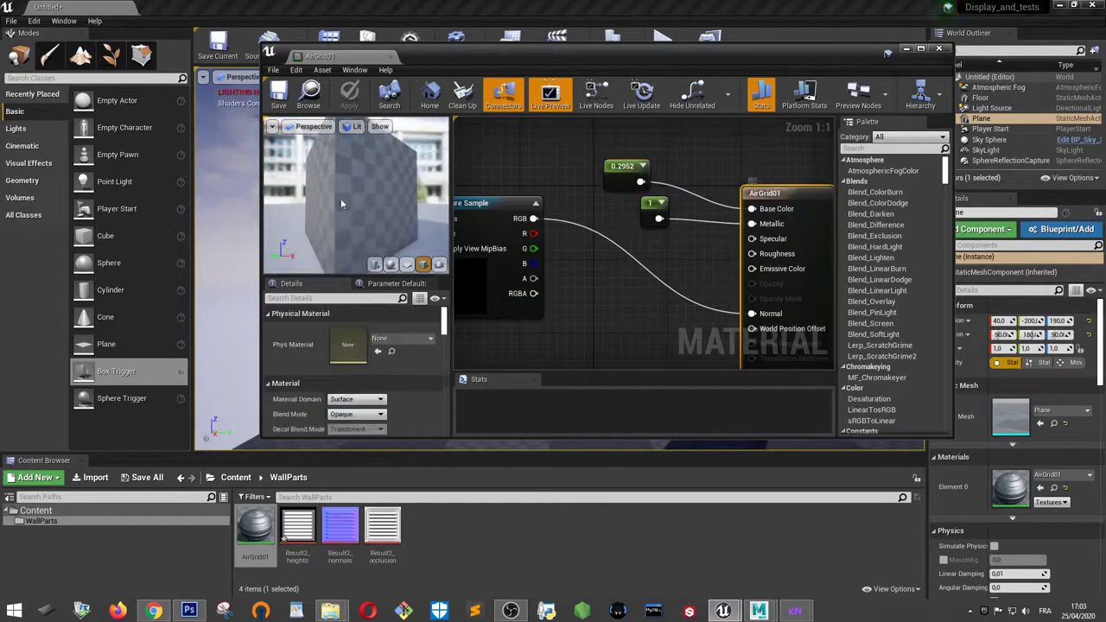
pyautogui.moveTo(355, 204); pyautogui.dragTo(424, 205)
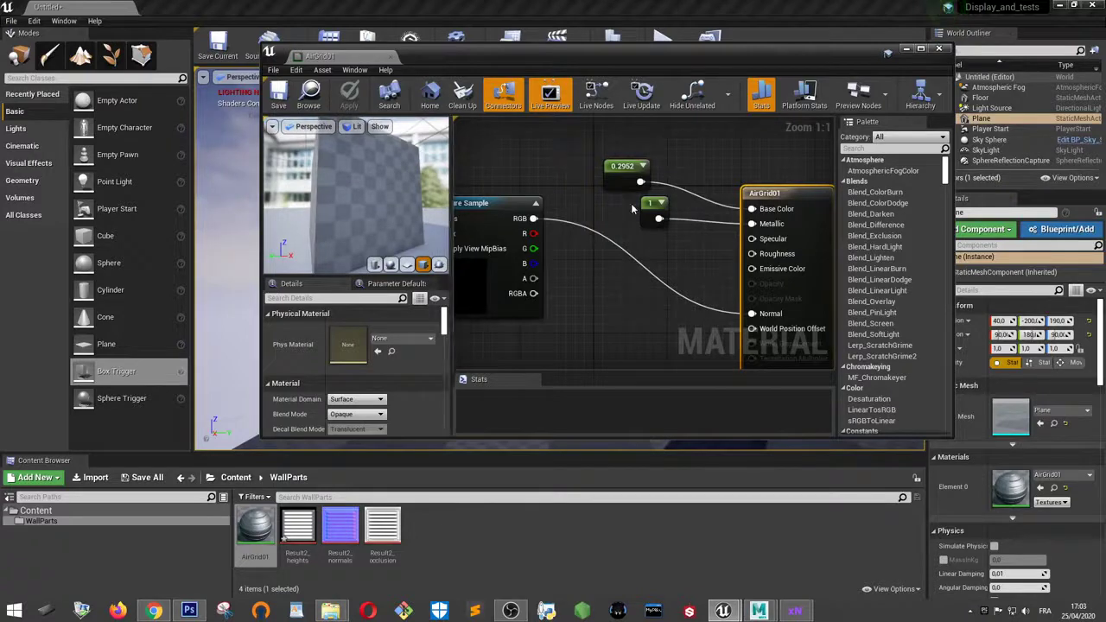
# Inspect the normal map sample, and move the Metallic constant and the ambient occlusion Texture Sample slightly away from the AirGrid01 output node
pyautogui.moveTo(649, 204)
pyautogui.mouseDown()
pyautogui.moveTo(675, 218)
pyautogui.moveTo(640, 213)
pyautogui.mouseUp()
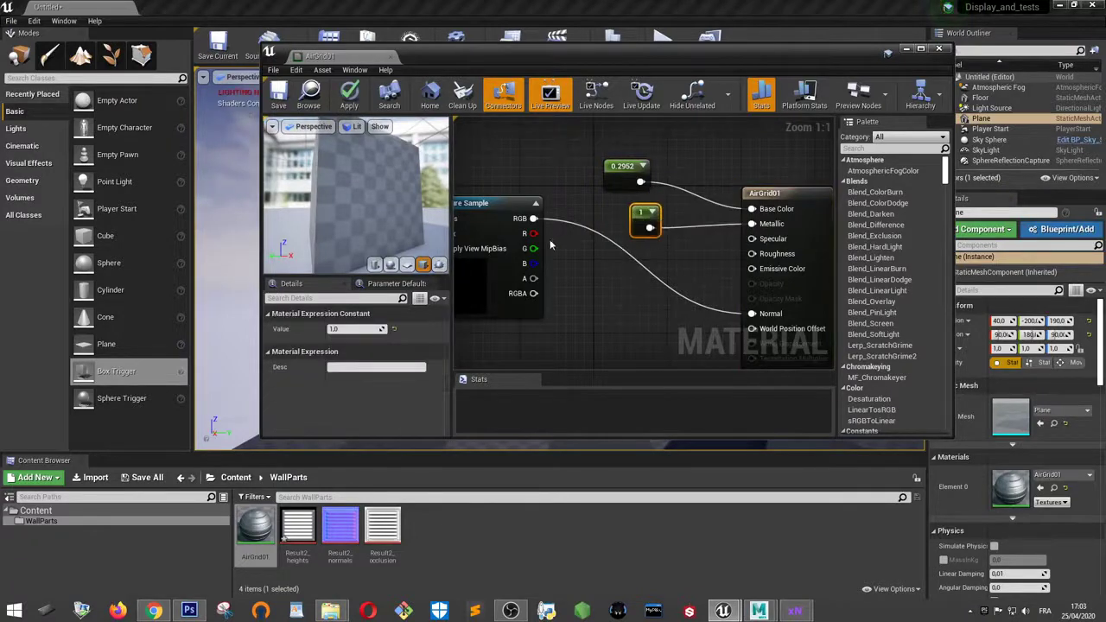
pyautogui.scroll(-1, 551, 243)
pyautogui.scroll(-2, 644, 242)
pyautogui.moveTo(611, 242); pyautogui.dragTo(646, 195, button='right')
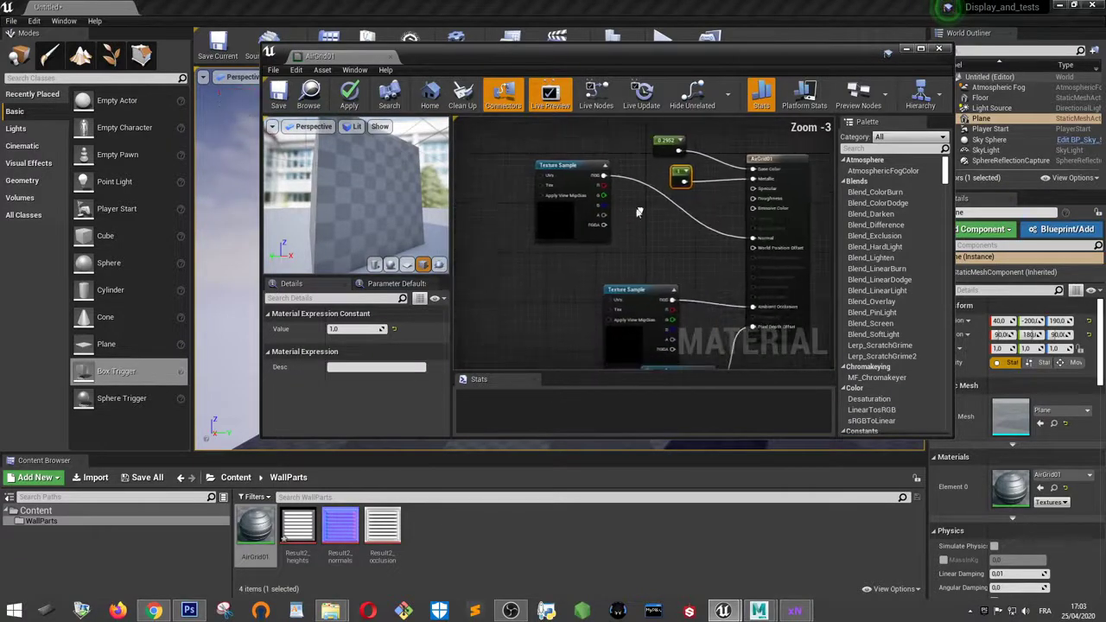
pyautogui.click(550, 218)
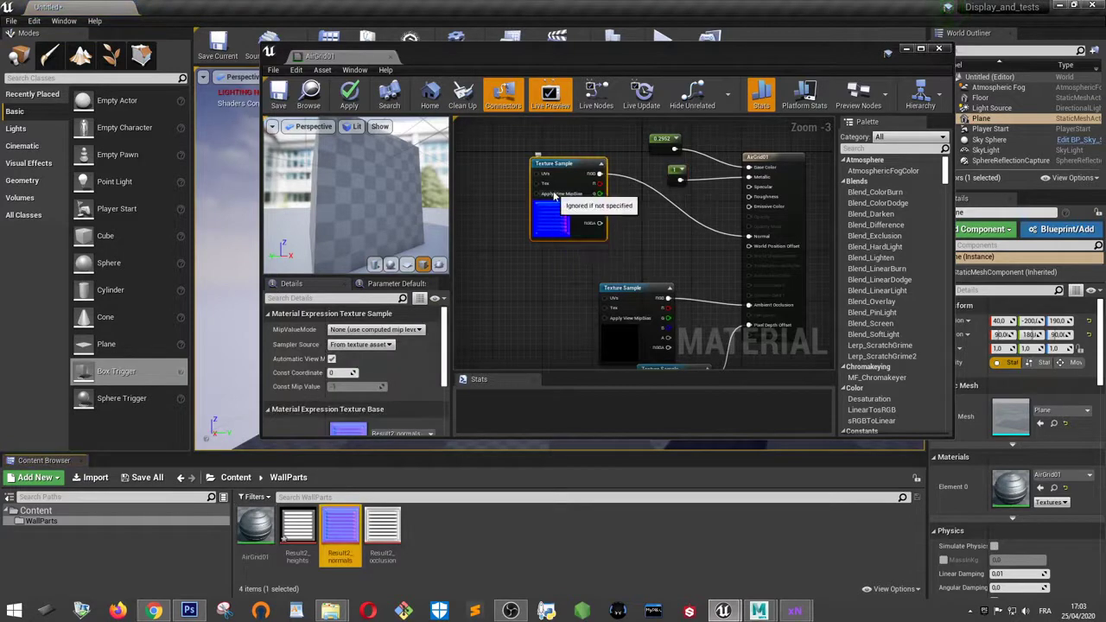
pyautogui.scroll(1, 657, 251)
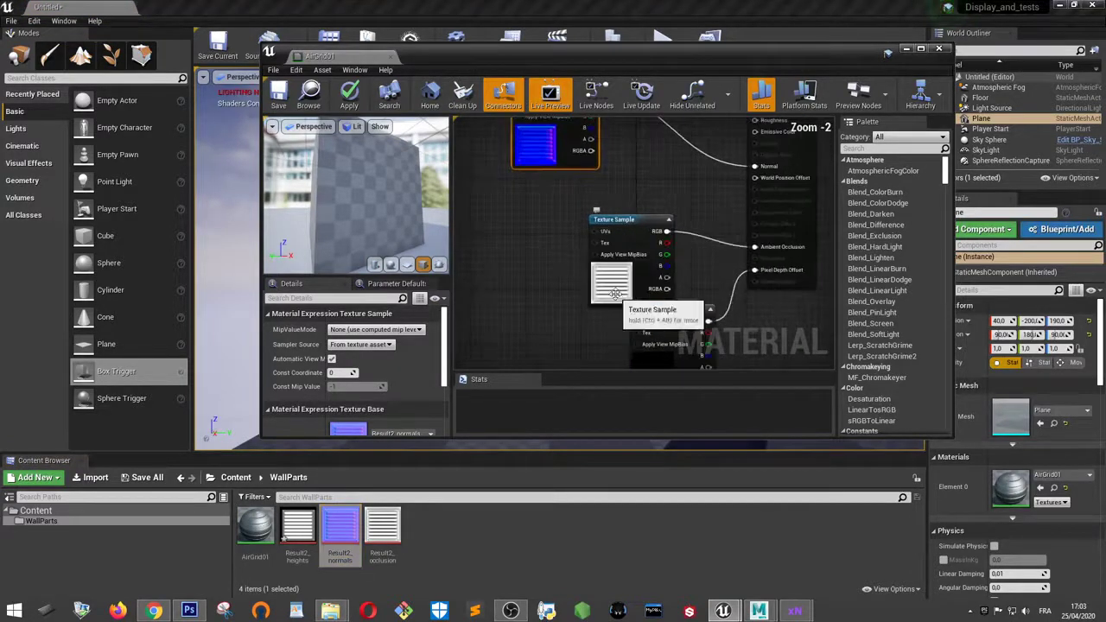
pyautogui.moveTo(614, 265); pyautogui.dragTo(559, 255)
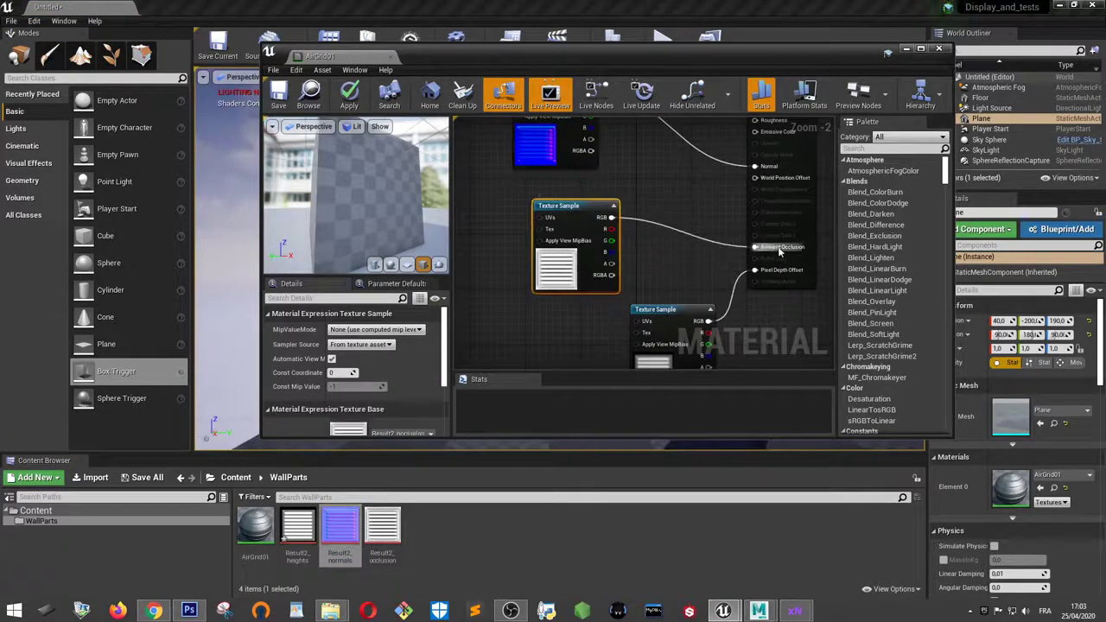
# Inspect the height map Texture Sample feeding Pixel Depth Offset and the grille relief on the preview cube
pyautogui.scroll(2, 667, 284)
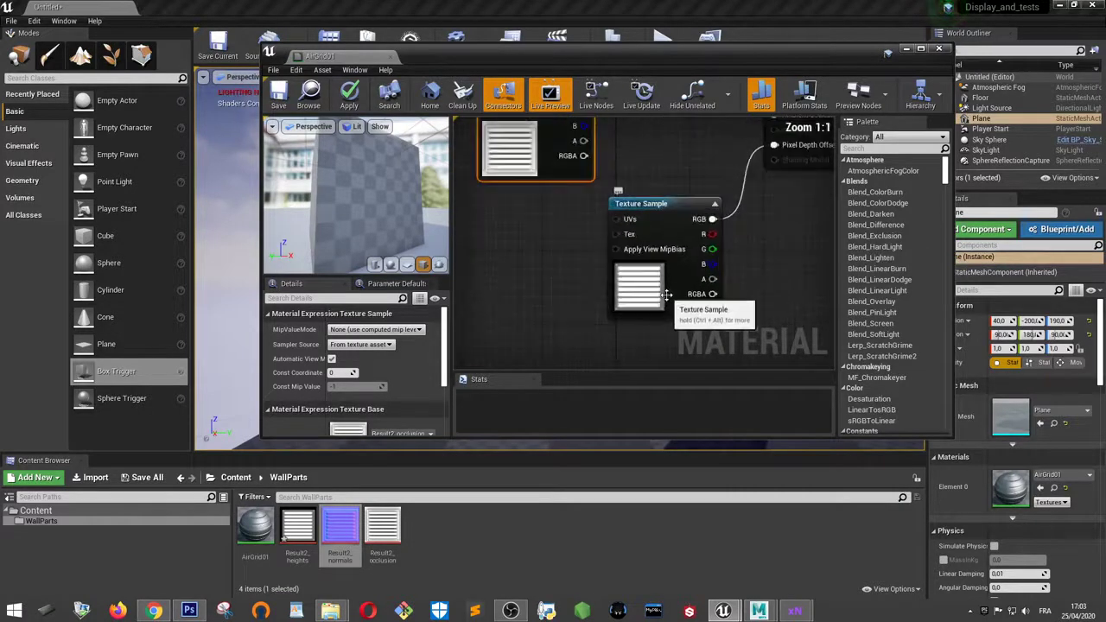
pyautogui.click(666, 284)
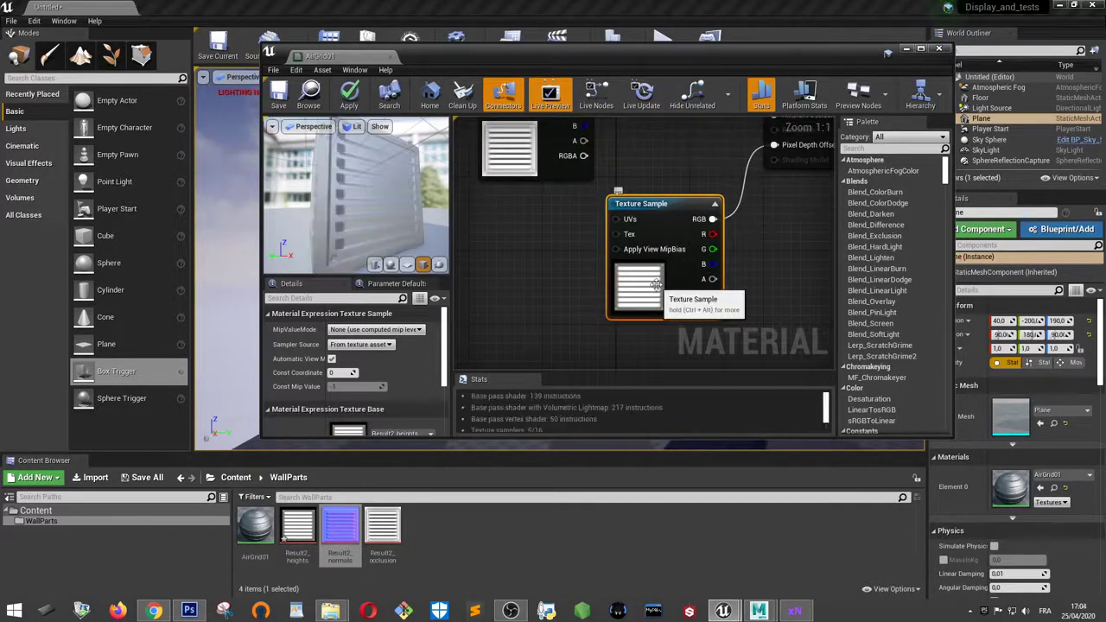
pyautogui.moveTo(657, 285); pyautogui.dragTo(745, 176, button='right')
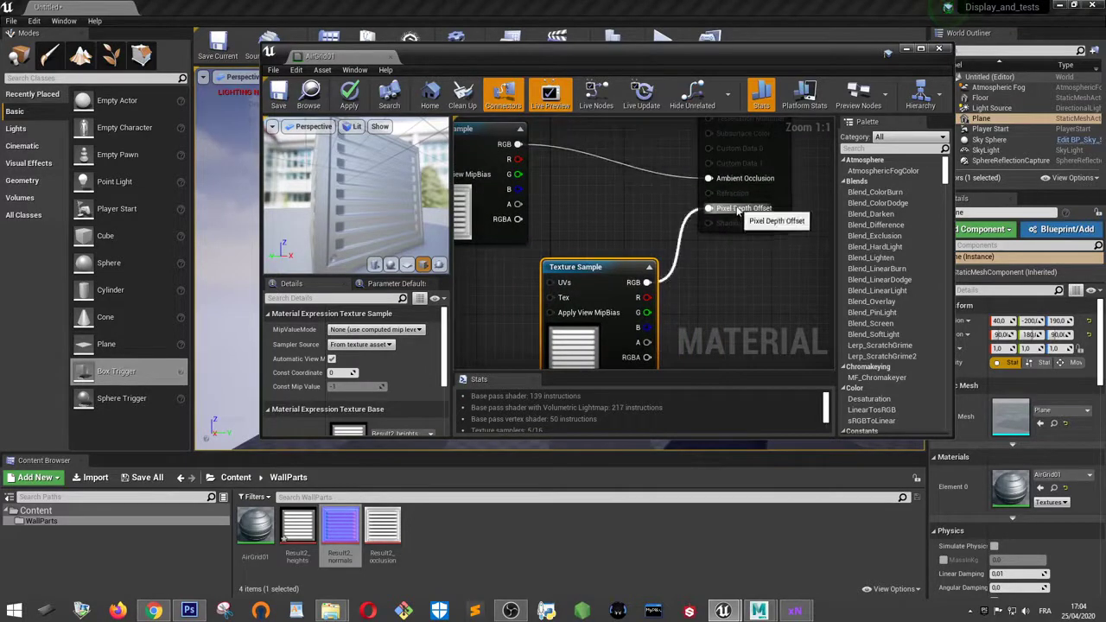
pyautogui.moveTo(363, 198); pyautogui.dragTo(311, 203)
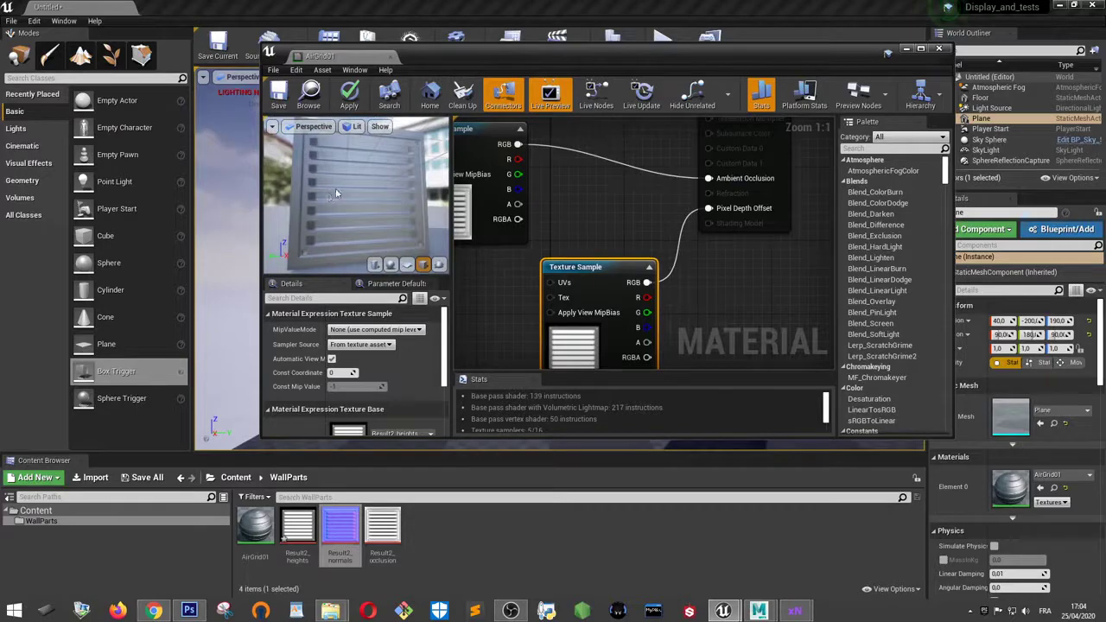
# Save the AirGrid01 material, keeping its editor open and applying the changes to the original
pyautogui.click(390, 57)
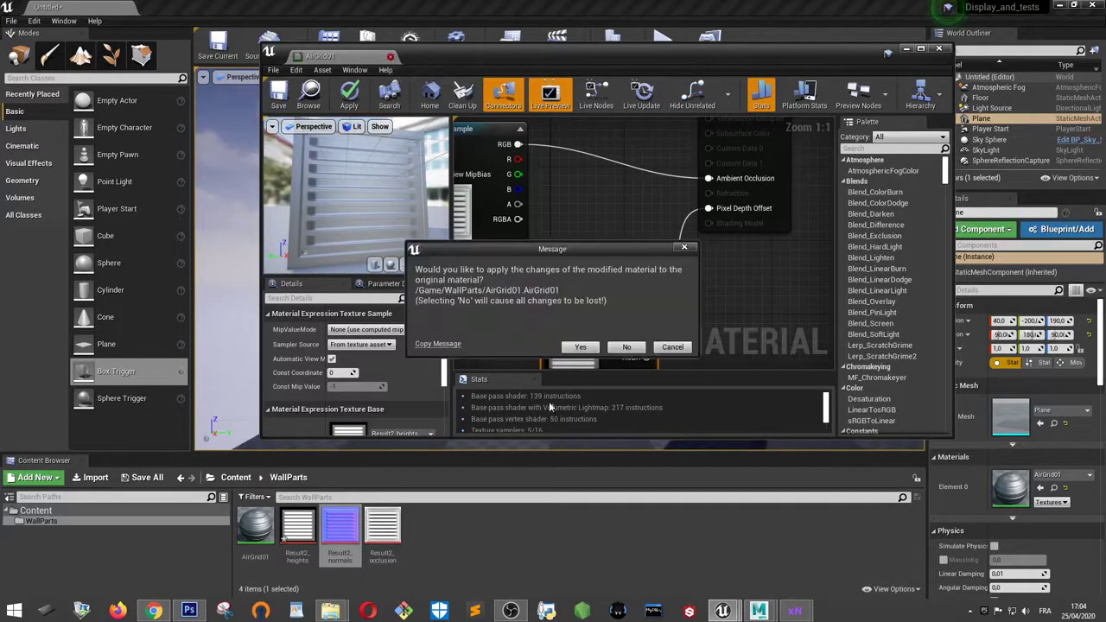
pyautogui.click(673, 347)
pyautogui.click(279, 93)
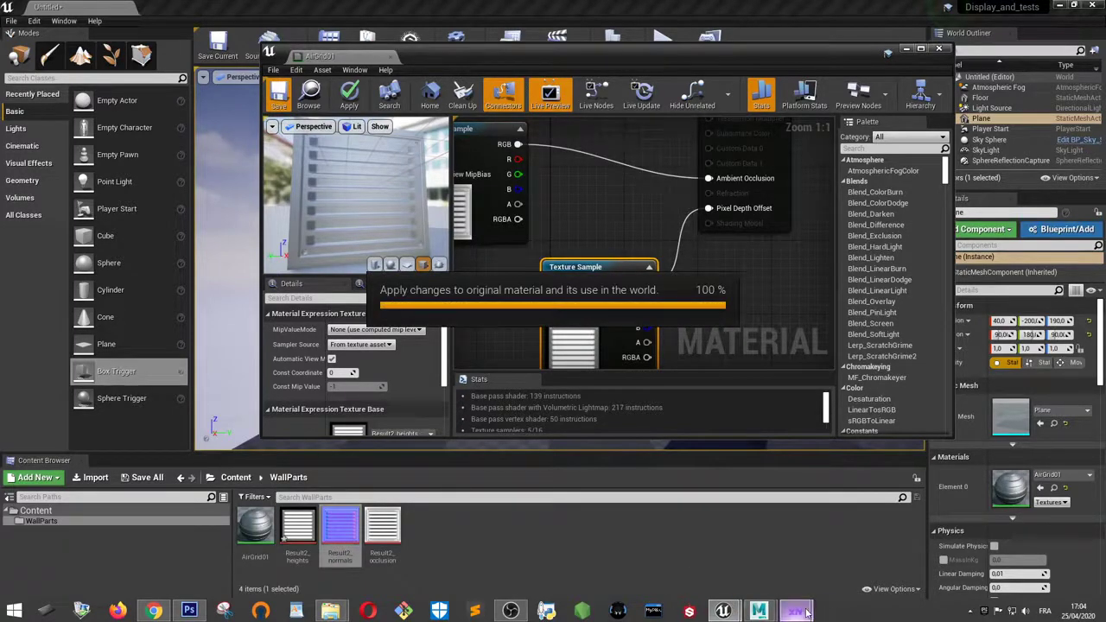
# Switch to xNormal and check how far the ambient occlusion bake has progressed
pyautogui.moveTo(795, 611)
pyautogui.click(846, 567)
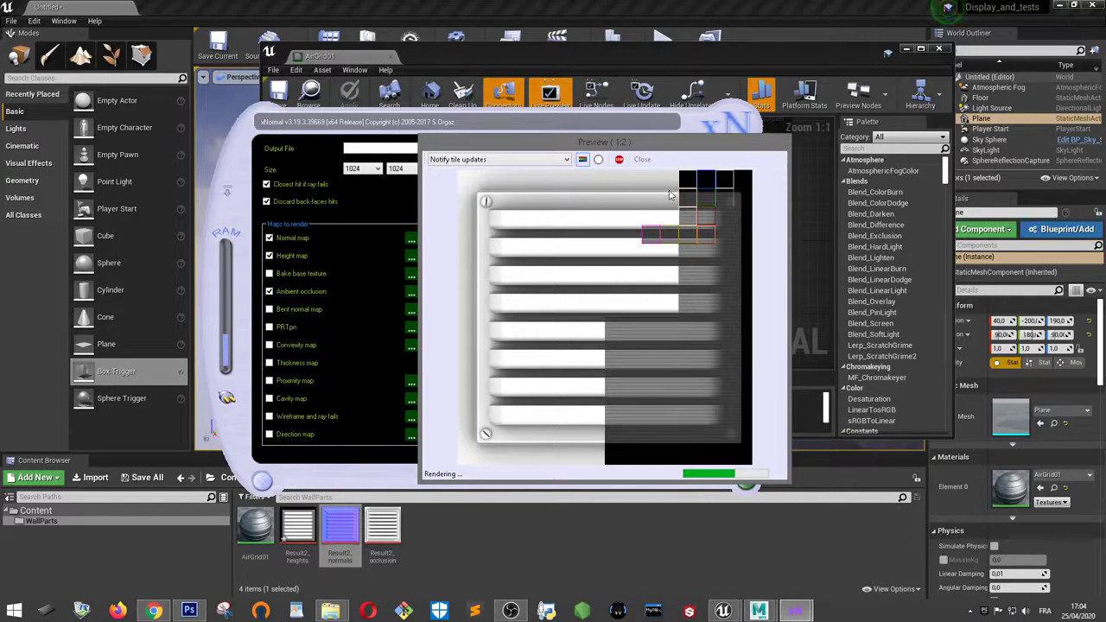
# Move xNormal's bake preview aside, and switch to Unreal Engine to close the AirGrid01 material editor
pyautogui.moveTo(527, 141); pyautogui.dragTo(562, 195)
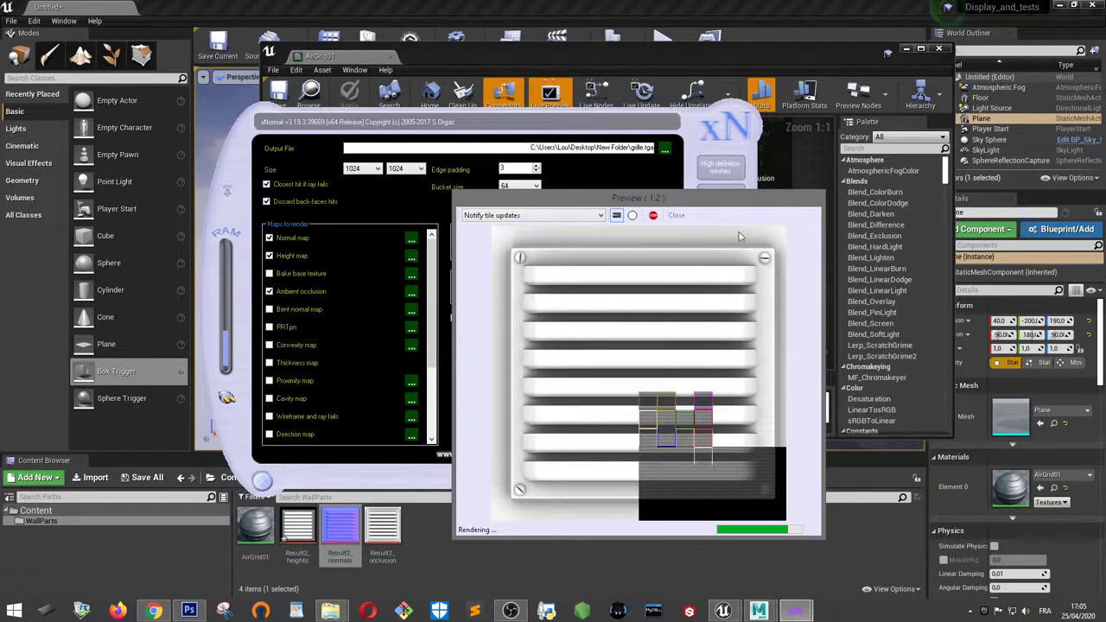
pyautogui.click(322, 6)
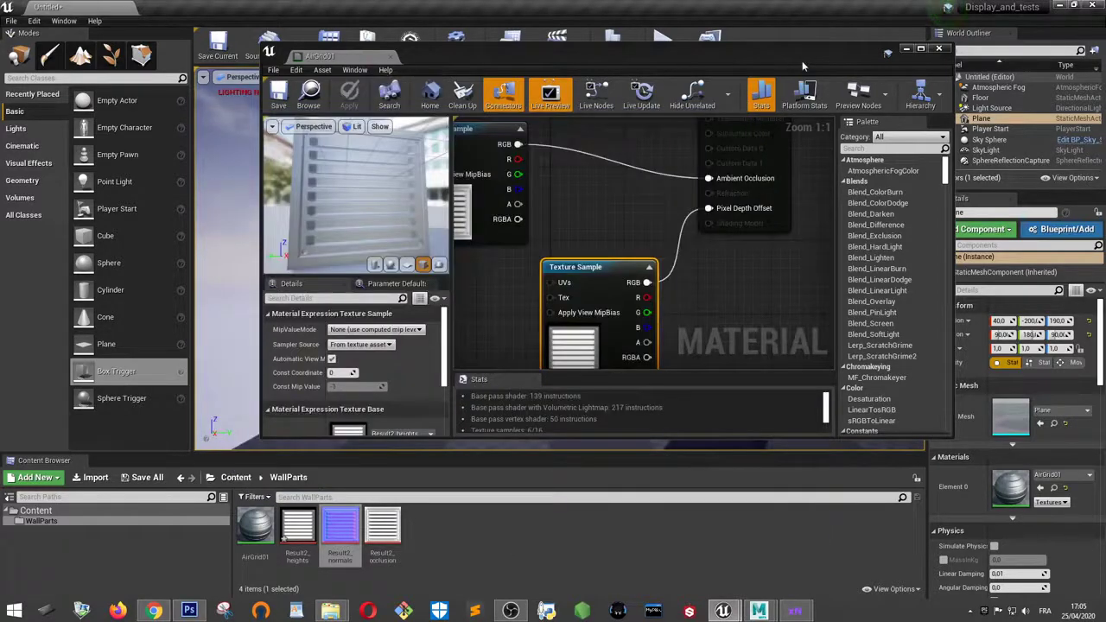
pyautogui.click(391, 57)
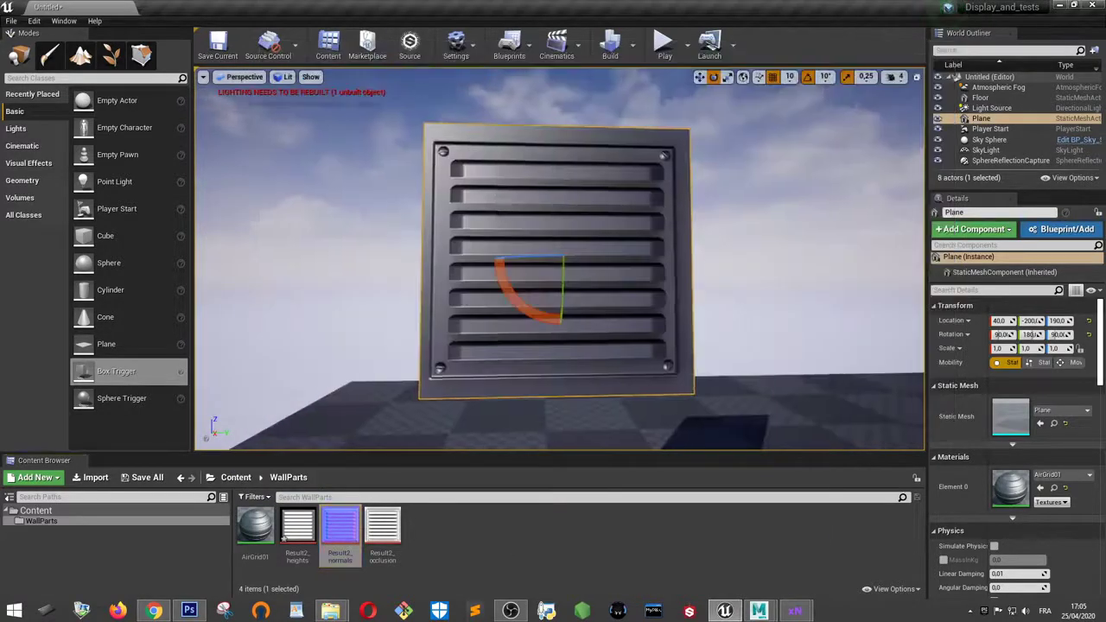
# Duplicate the grille plane along the Y axis to Y location -100, so the copy sits flush beside the original
pyautogui.moveTo(508, 214)
pyautogui.keyDown('alt'); pyautogui.mouseDown()
pyautogui.moveTo(635, 230)
pyautogui.moveTo(508, 214)
pyautogui.mouseUp(); pyautogui.keyUp('alt')
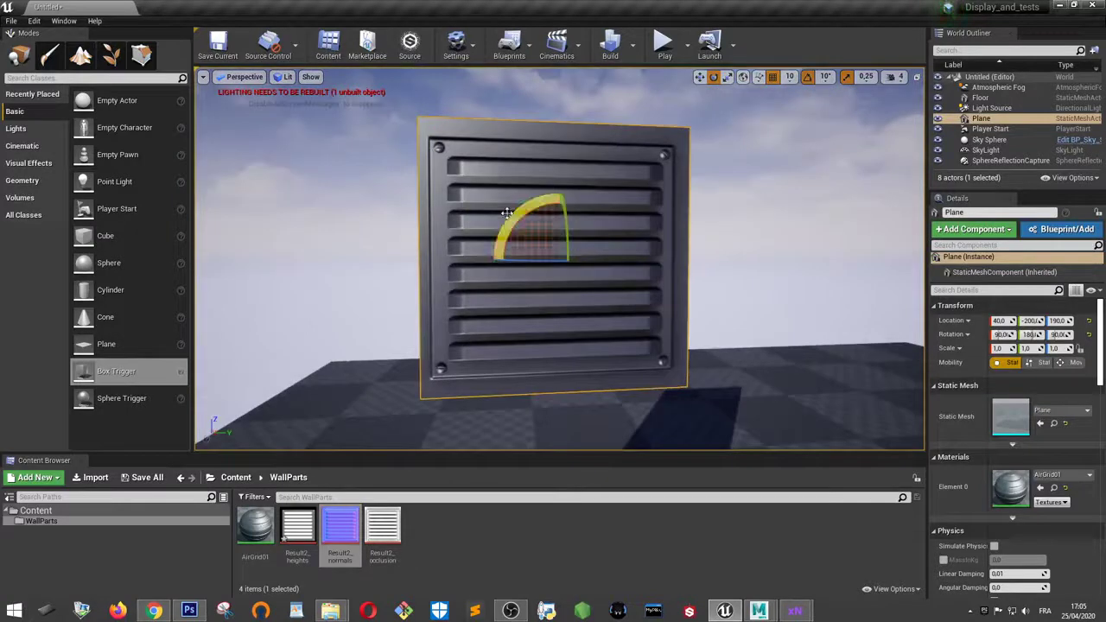
pyautogui.press('w')
pyautogui.keyDown('alt'); pyautogui.moveTo(603, 259); pyautogui.dragTo(835, 270); pyautogui.keyUp('alt')
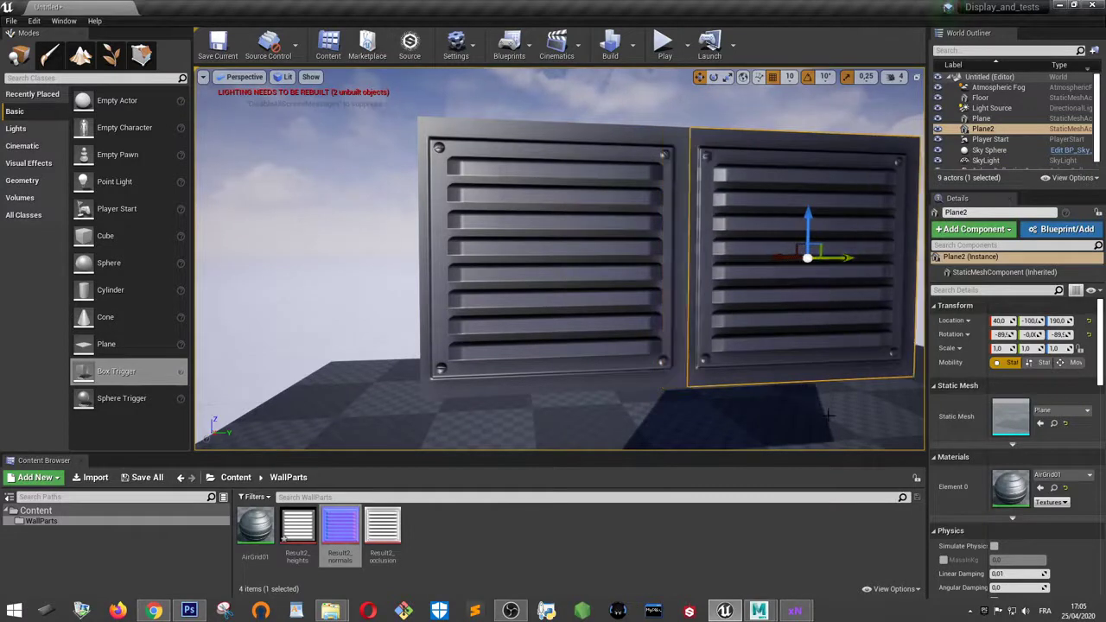
pyautogui.click(829, 416)
# Duplicate both grille planes together straight up along the Z axis to form a two-by-two wall of grilles
pyautogui.moveTo(829, 416); pyautogui.dragTo(746, 350, button='right')
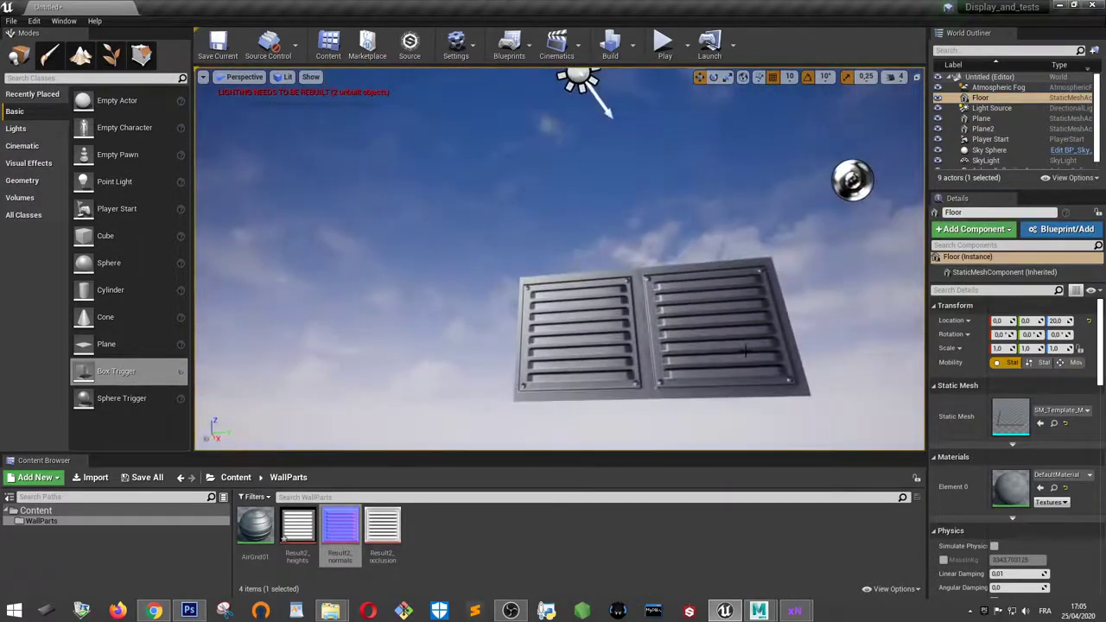
pyautogui.click(746, 350)
pyautogui.keyDown('ctrl'); pyautogui.click(570, 341); pyautogui.keyUp('ctrl')
pyautogui.keyDown('alt'); pyautogui.moveTo(584, 299); pyautogui.dragTo(583, 189); pyautogui.keyUp('alt')
pyautogui.click(828, 319)
pyautogui.moveTo(828, 318); pyautogui.dragTo(621, 384, button='right')
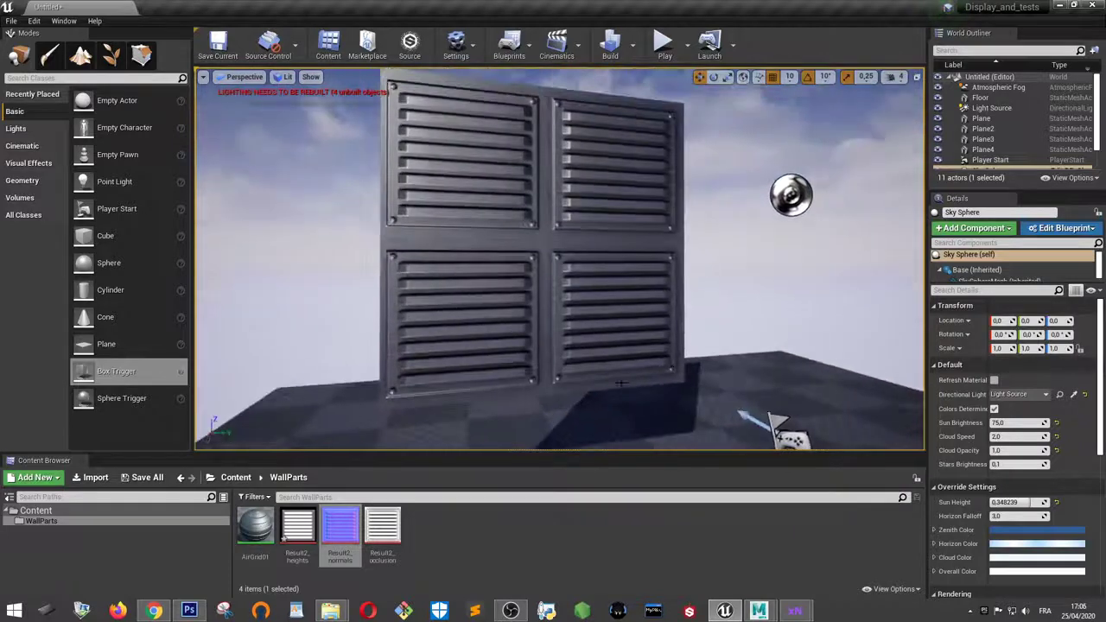
# Switch to xNormal, close the finished ambient occlusion bake preview, and bring up File Explorer
pyautogui.moveTo(795, 611)
pyautogui.click(825, 565)
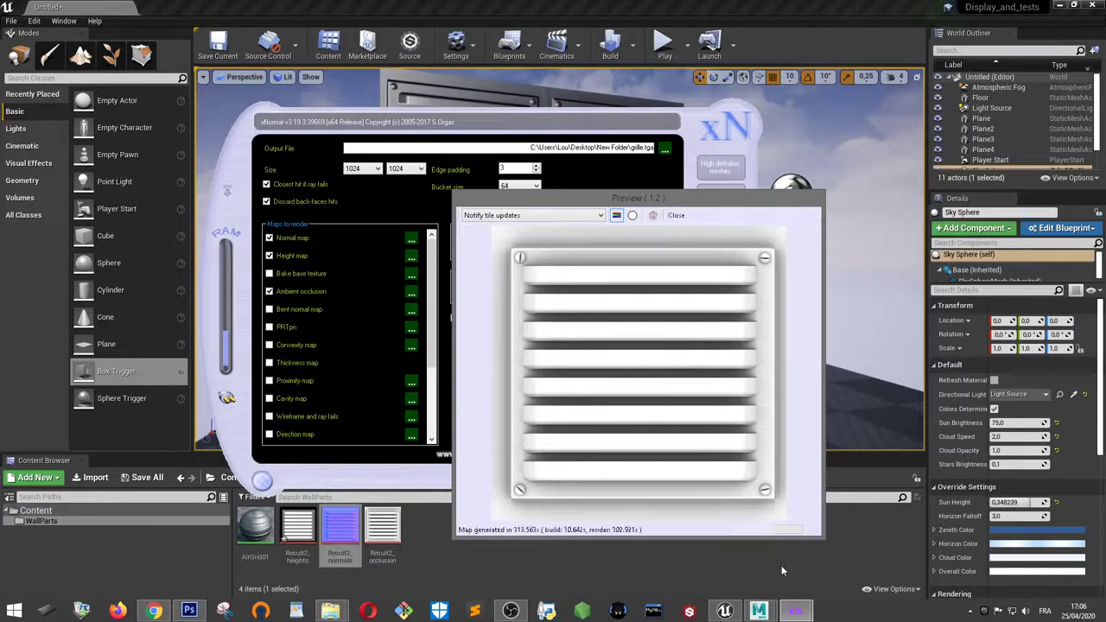
pyautogui.click(676, 215)
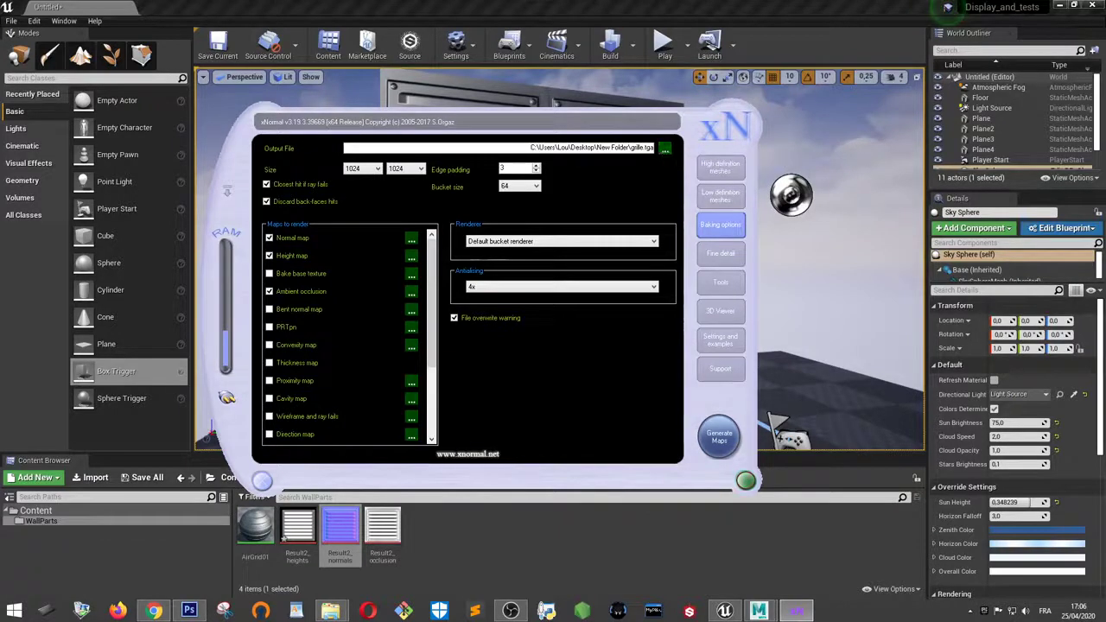
pyautogui.click(332, 612)
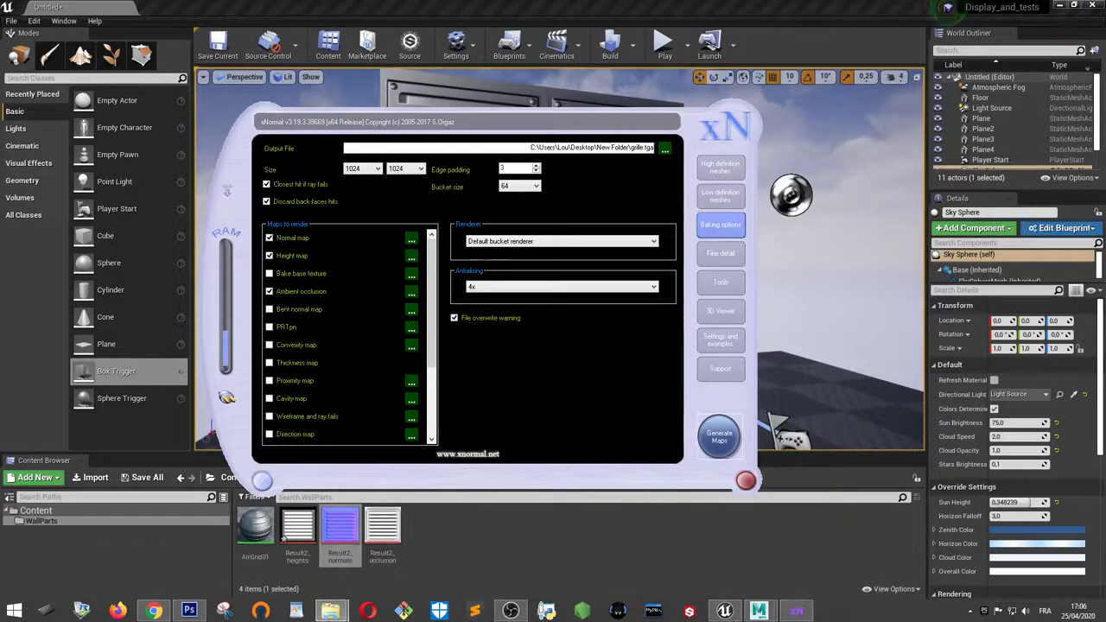